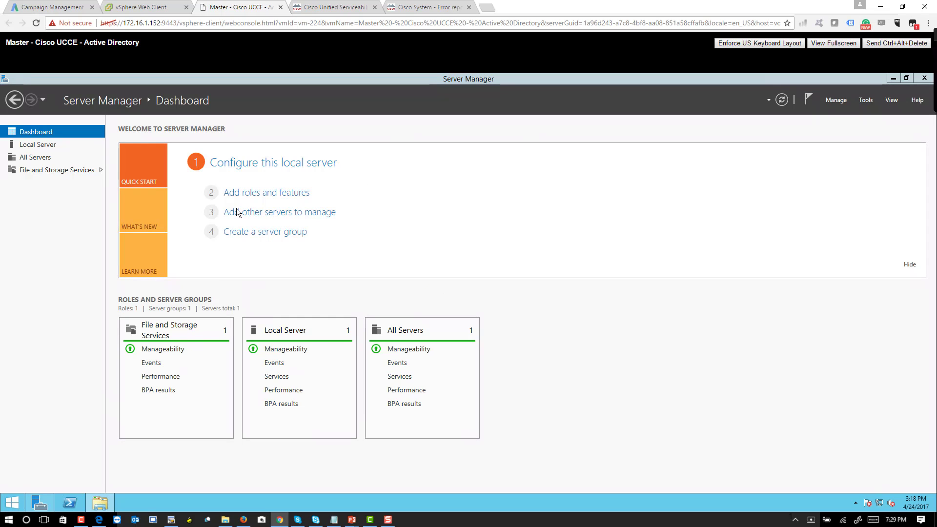
Step: Show the desktop briefly, then restore the Server Manager window to its Dashboard
left_click(843, 104)
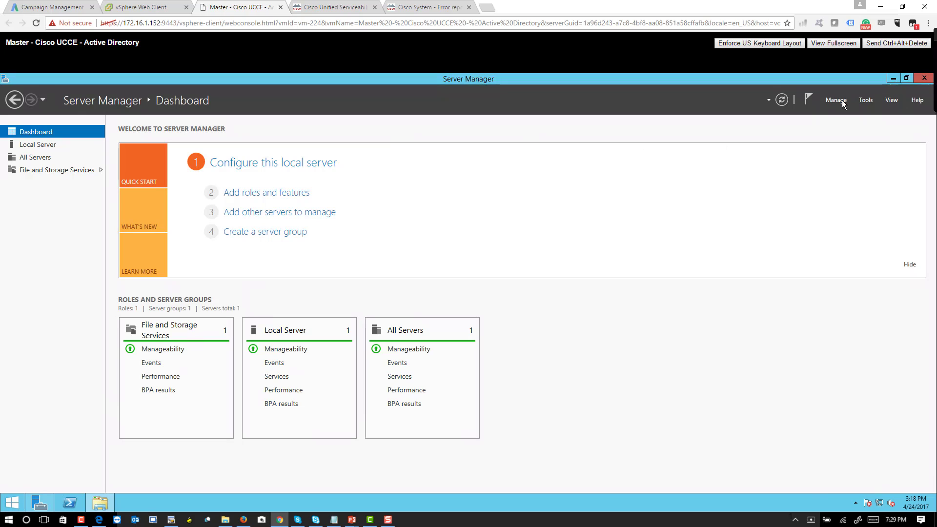
key("super+d")
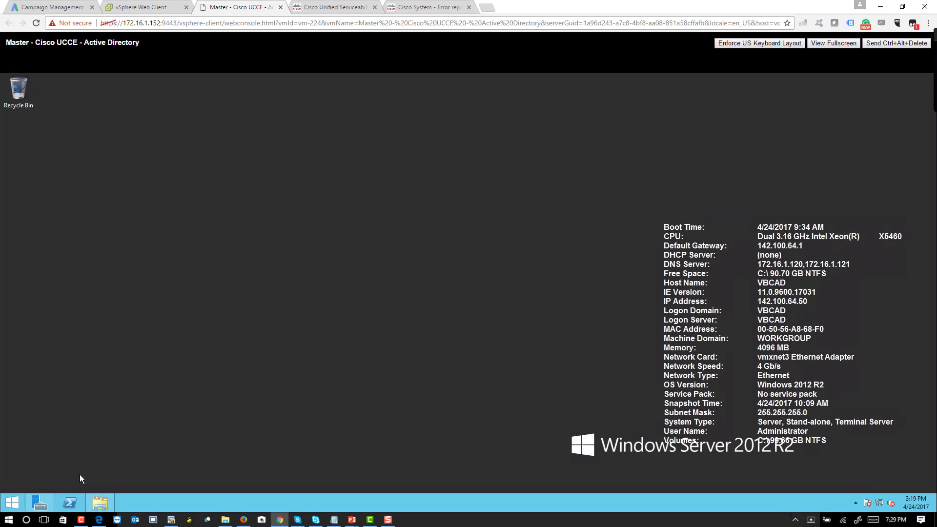
left_click(34, 500)
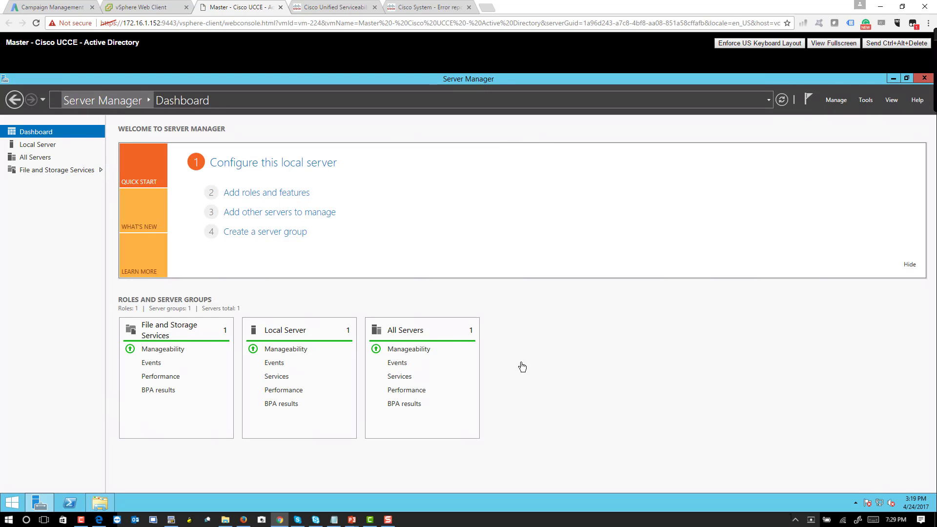
Step: Open the Local Server page and circle the computer name, workgroup and Ethernet values
left_click(31, 145)
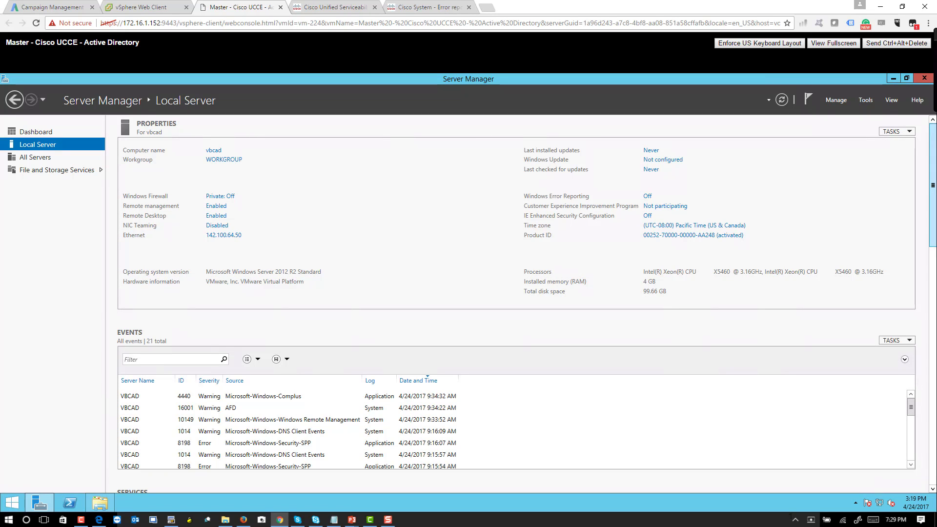
key("super+w")
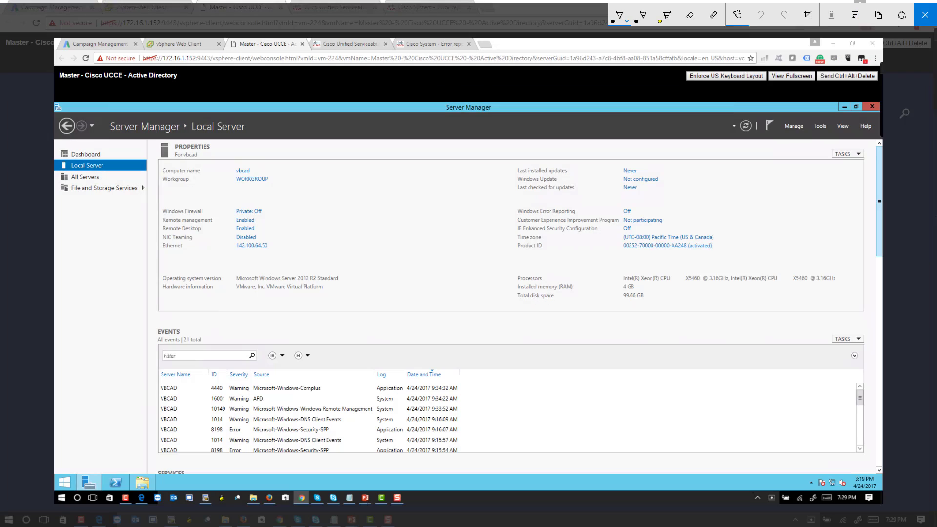
mouse_move(260, 157)
left_mouse_down()
mouse_move(235, 182)
mouse_move(248, 160)
left_mouse_up()
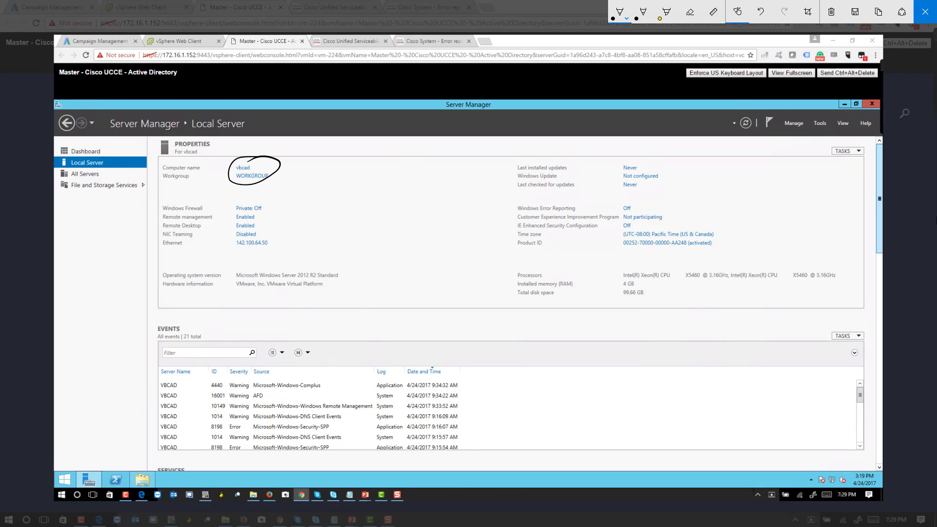
mouse_move(266, 228)
left_mouse_down()
mouse_move(244, 264)
mouse_move(279, 223)
left_mouse_up()
Step: Circle the Windows Firewall, IE ESC and processor, memory and disk details, then close the markup
mouse_move(203, 200)
left_mouse_down()
mouse_move(183, 198)
mouse_move(164, 215)
mouse_move(200, 199)
left_mouse_up()
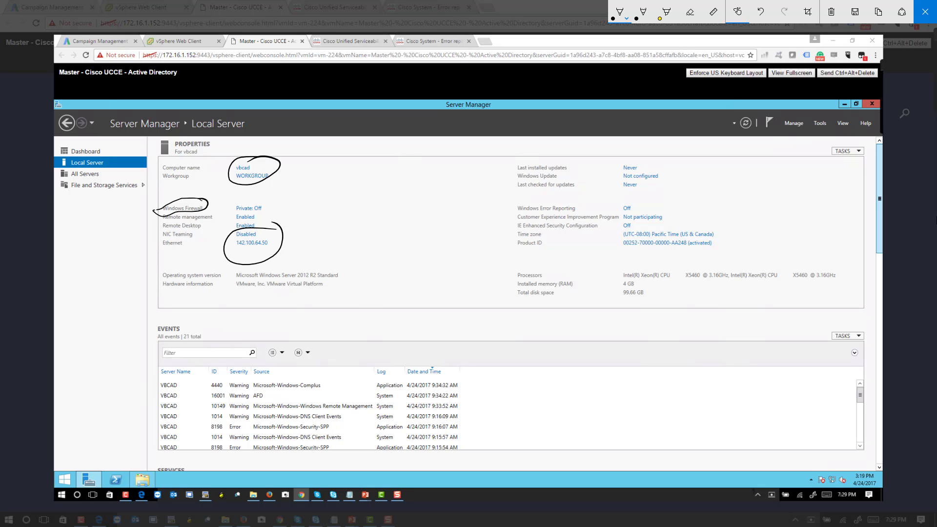
mouse_move(631, 219)
left_mouse_down()
mouse_move(623, 232)
mouse_move(633, 220)
left_mouse_up()
mouse_move(637, 262)
left_mouse_down()
mouse_move(621, 261)
mouse_move(653, 318)
mouse_move(805, 300)
left_mouse_up()
mouse_move(840, 287)
left_mouse_down()
mouse_move(762, 244)
mouse_move(635, 258)
left_mouse_up()
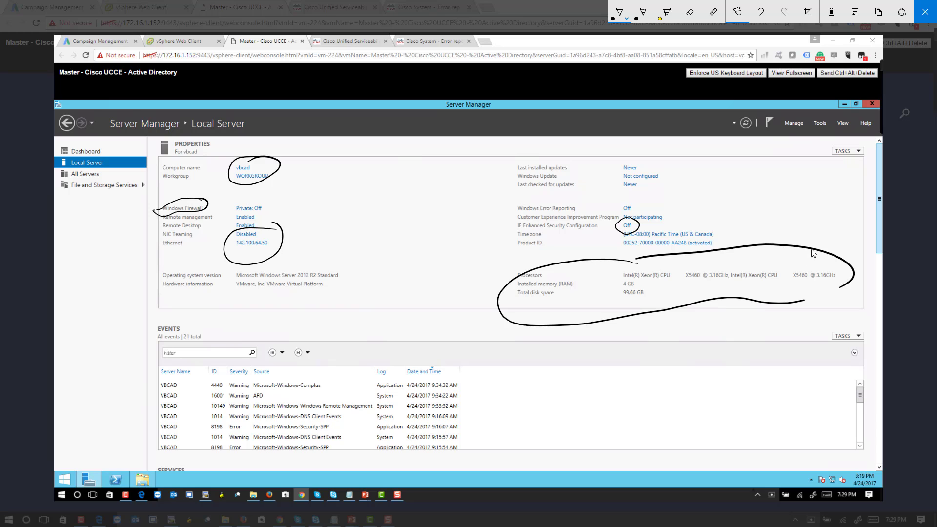
left_click(933, 22)
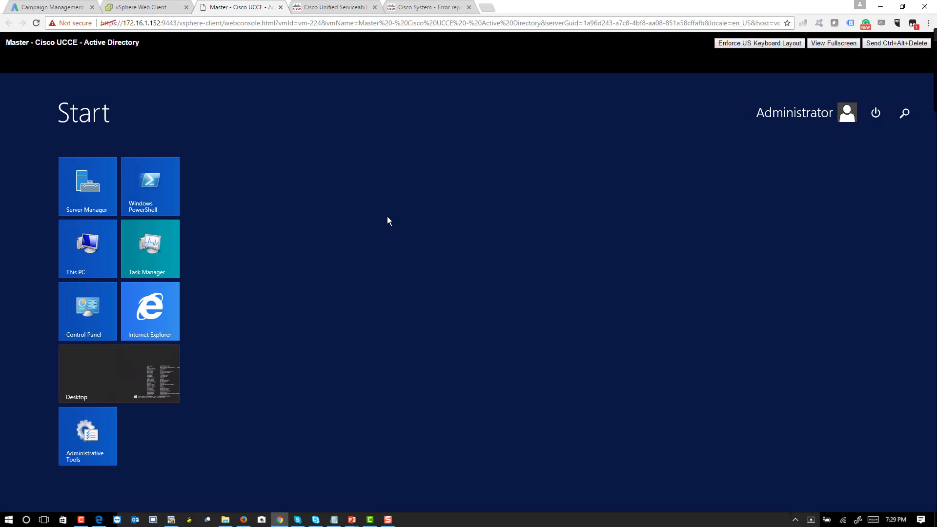
Step: From the desktop, launch a Command Prompt via Run with cmd
left_click(139, 363)
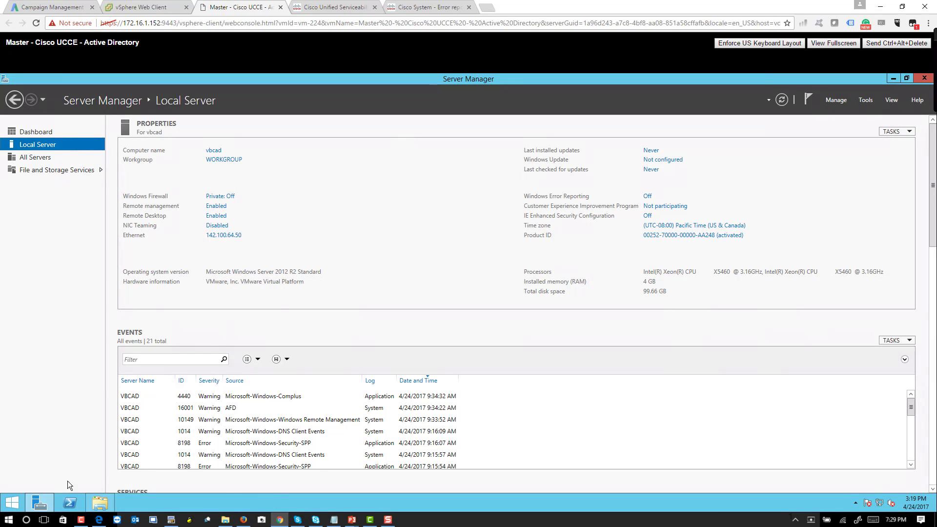
right_click(6, 500)
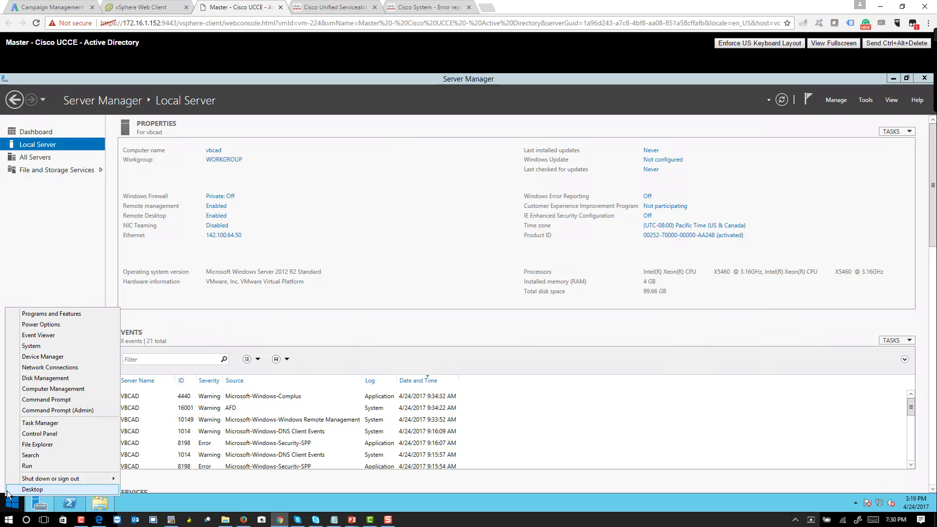
left_click(29, 467)
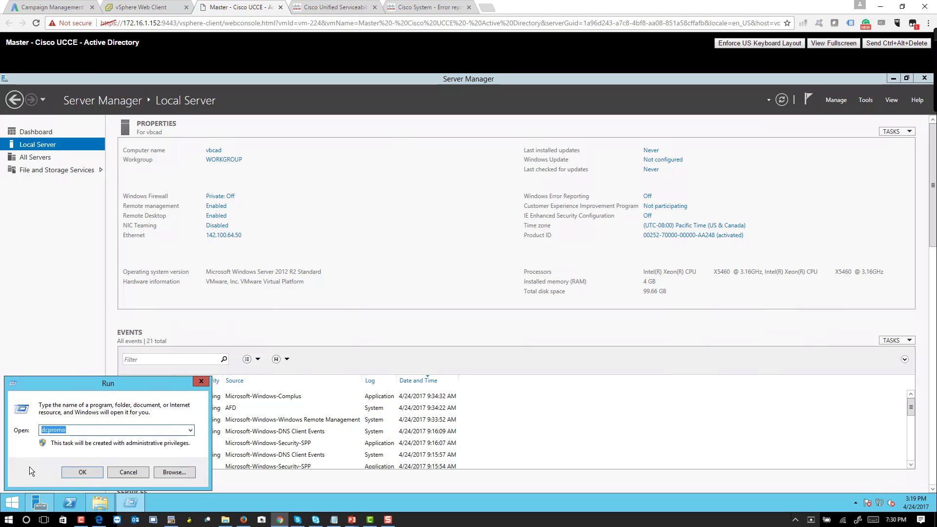
type("cmd")
key("Return")
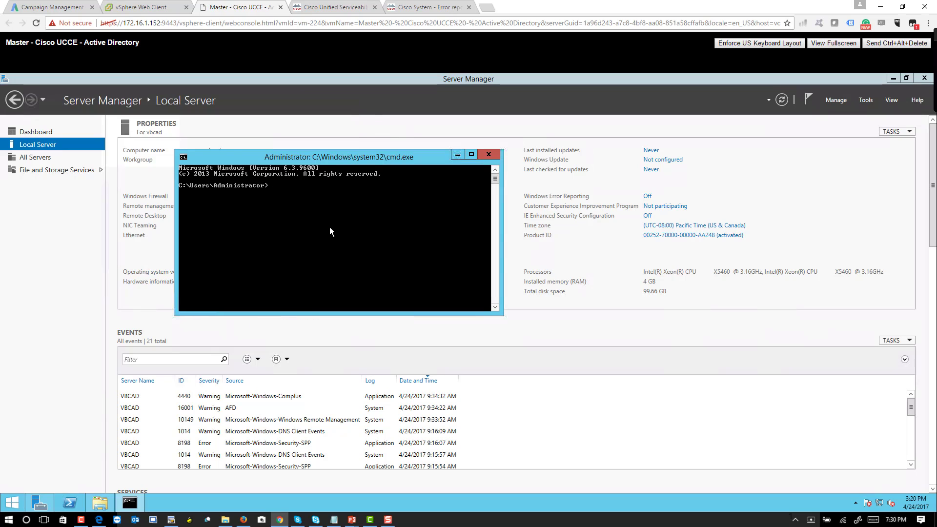
Step: Ping the gateway 142.100.64.1 and stop it after replies arrive
type("ping 142.100.64.1")
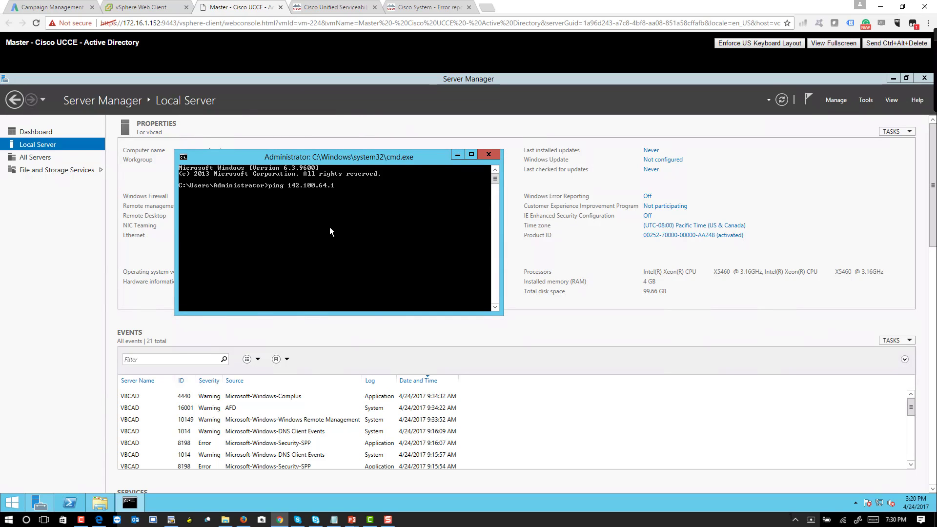
key("Return")
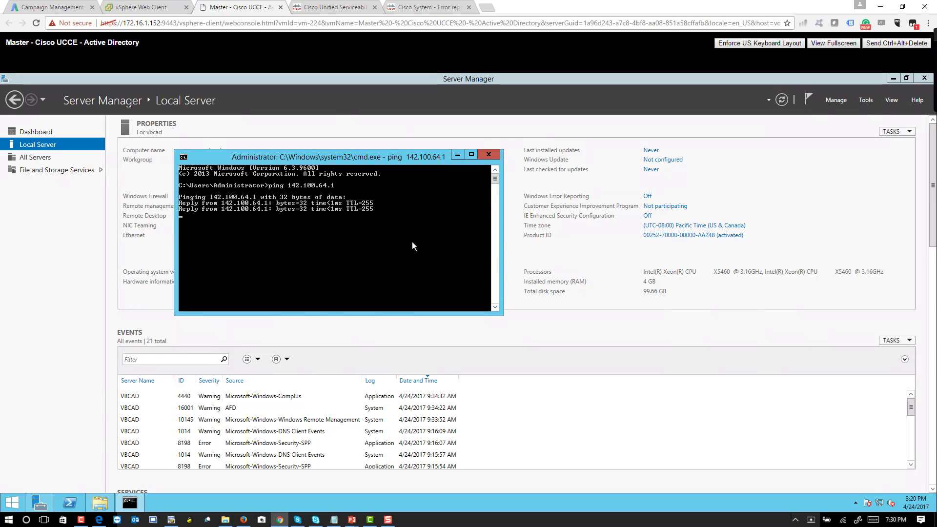
key("ctrl+c")
Step: Ping 8.8.8.8 and stop it after replies arrive
type("cpi")
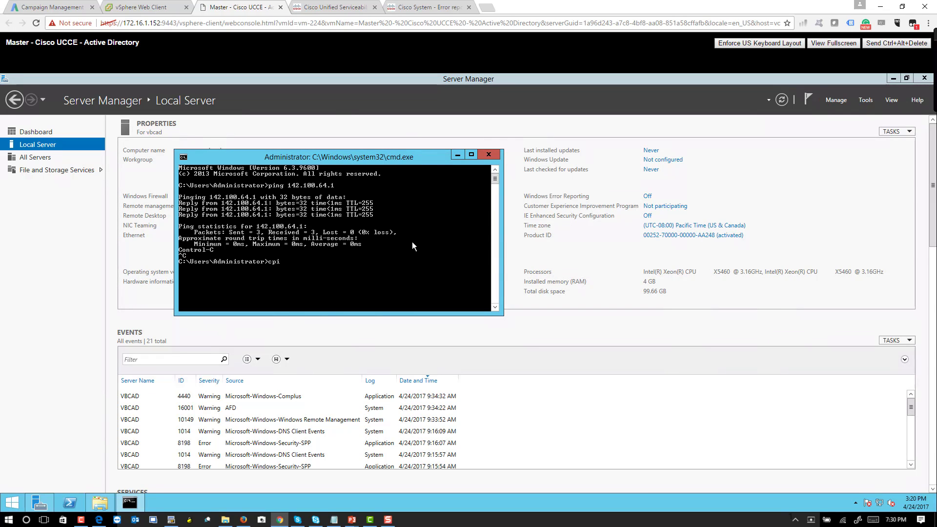
key("BackSpace")
type("ping 8.8.8.8")
key("Return")
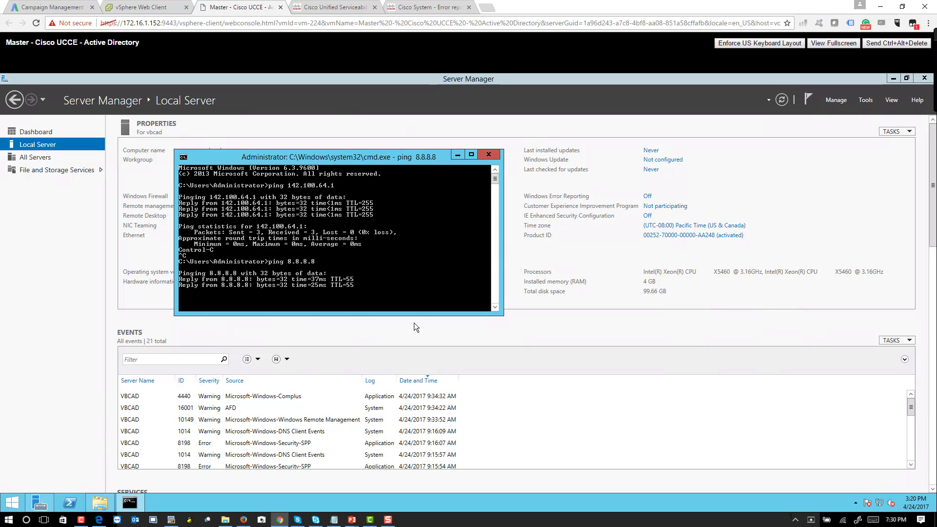
key("ctrl+c")
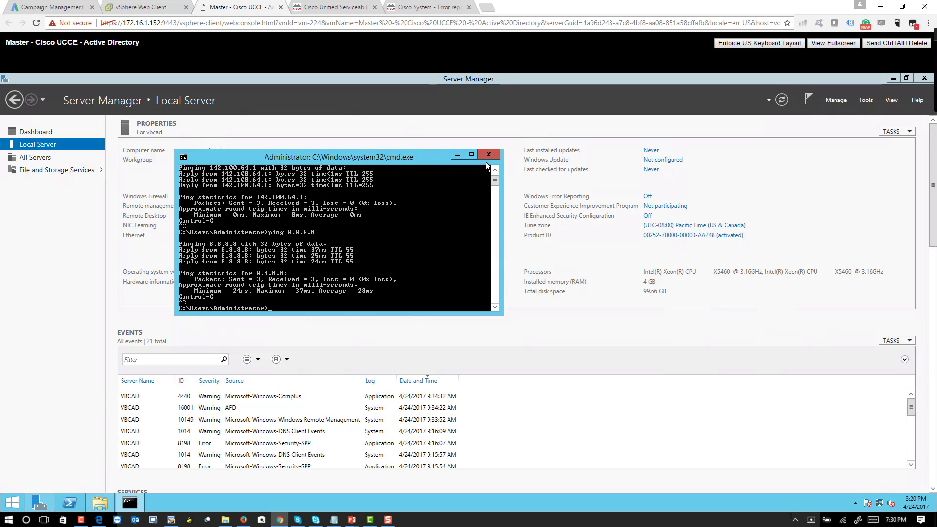
Step: Close Command Prompt and start Add Roles and Features as a role-based installation on vbcad
left_click(488, 157)
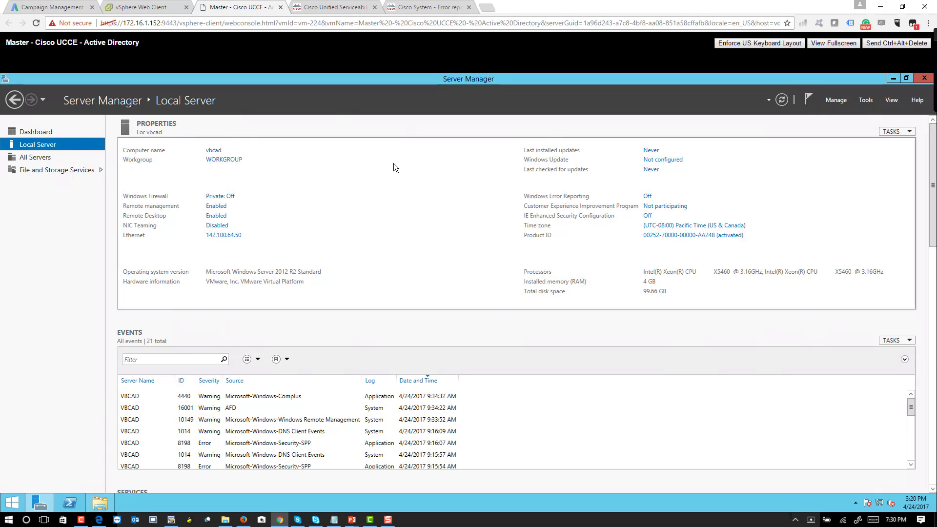
left_click(44, 133)
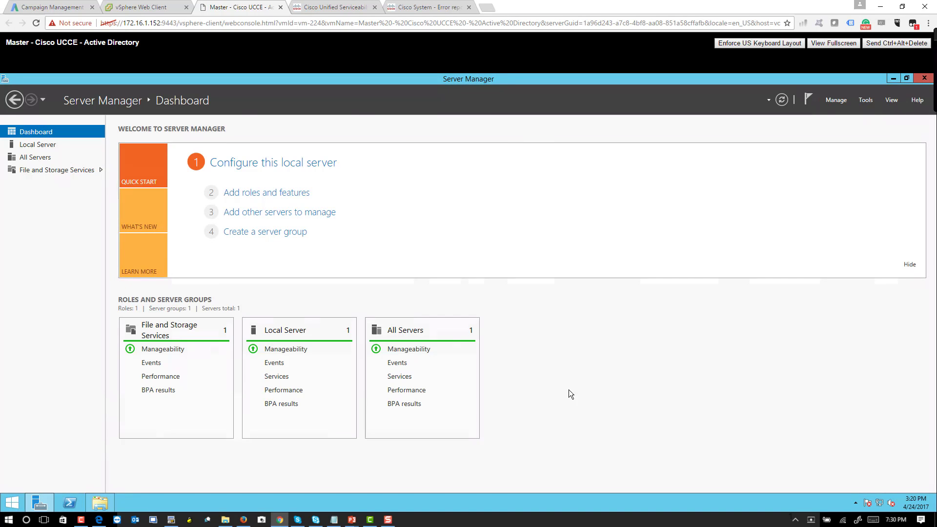
left_click(259, 195)
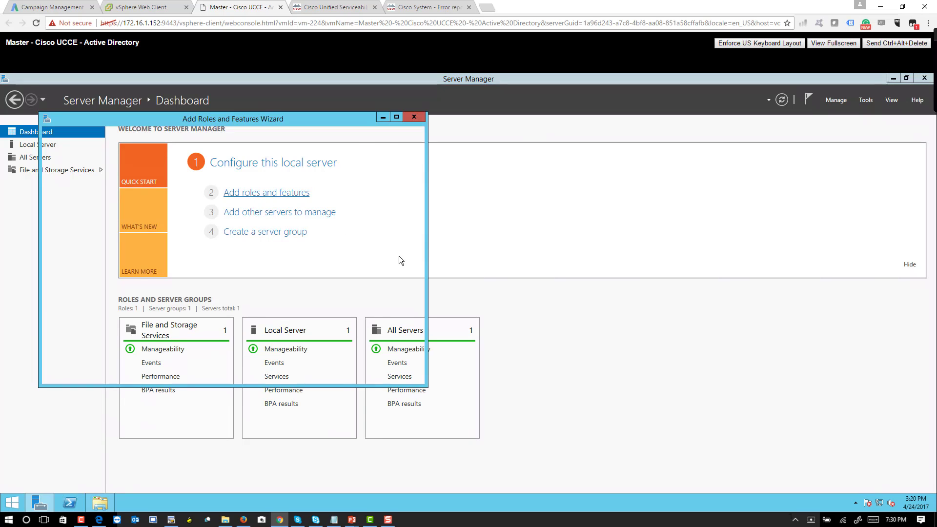
left_click_drag(235, 118, 392, 133)
left_click(471, 392)
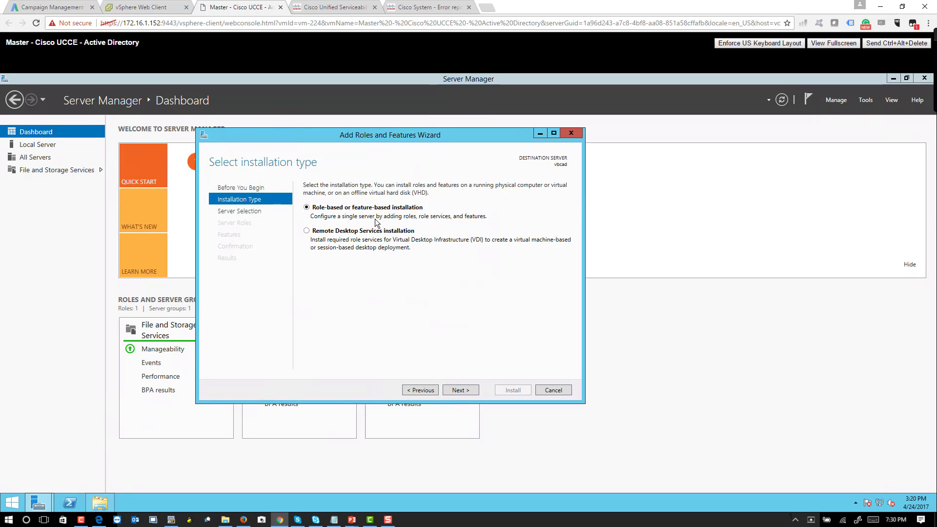
left_click(467, 390)
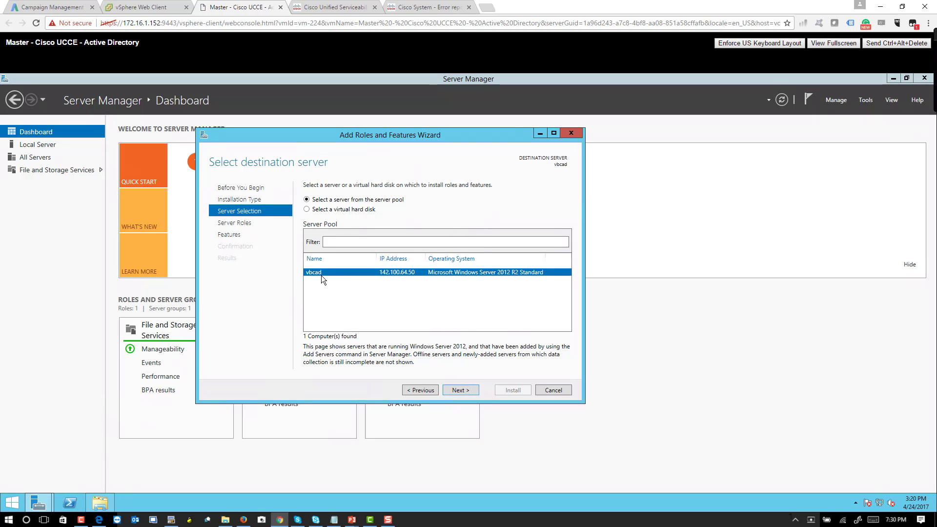
Step: Select the Active Directory Domain Services role with its required features
left_click(465, 391)
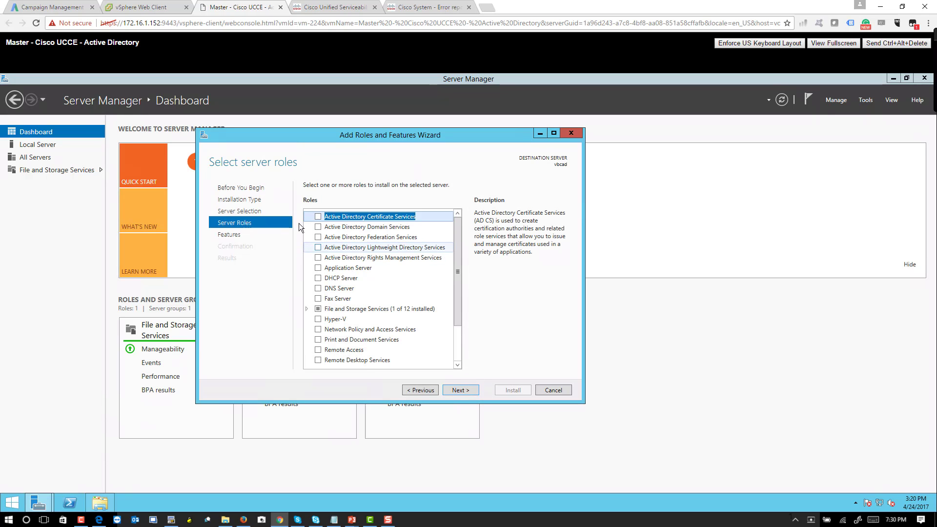
left_click(318, 226)
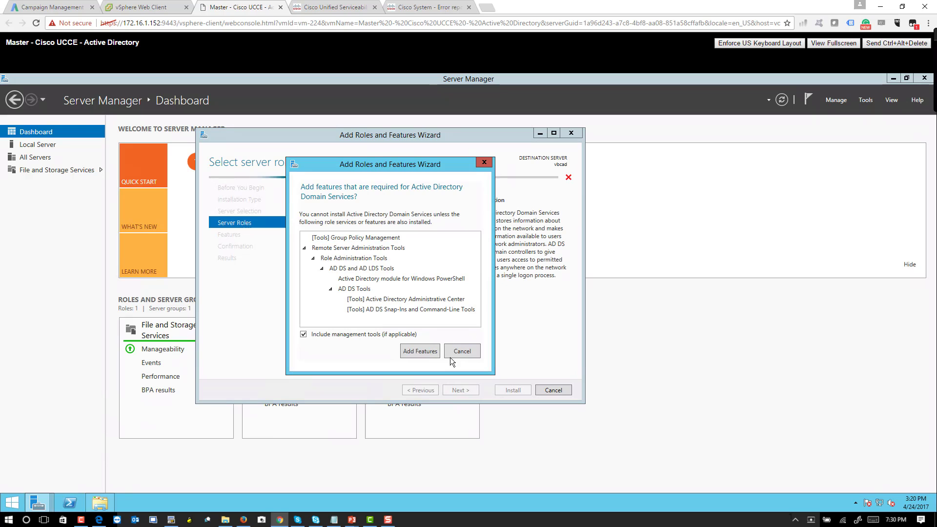
left_click(461, 352)
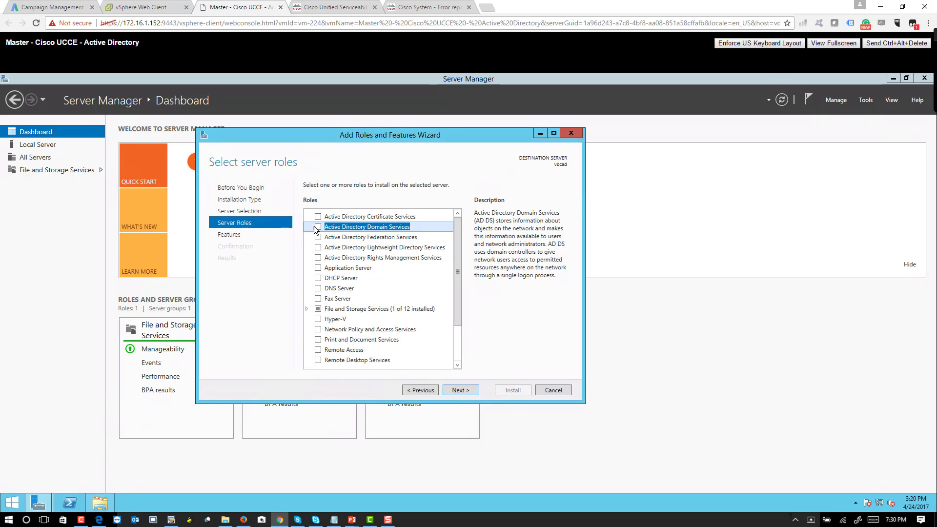
left_click(318, 226)
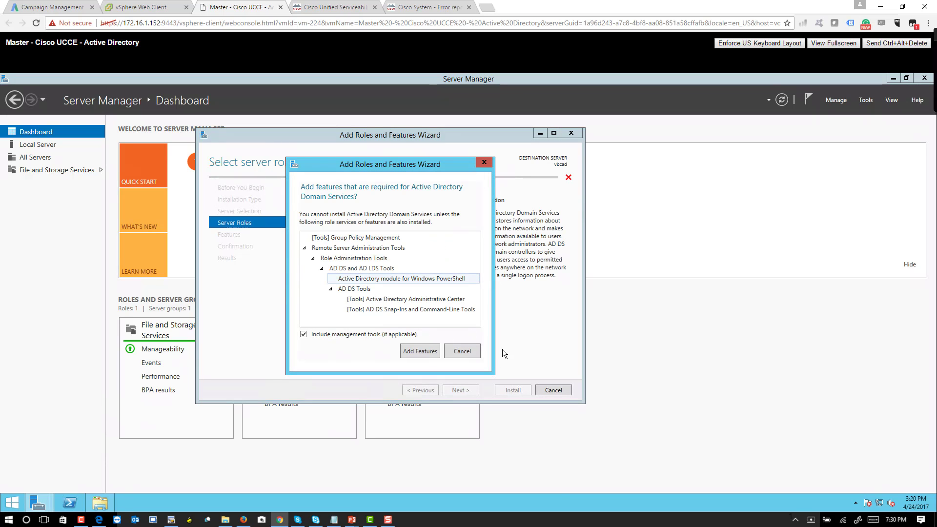
left_click(418, 350)
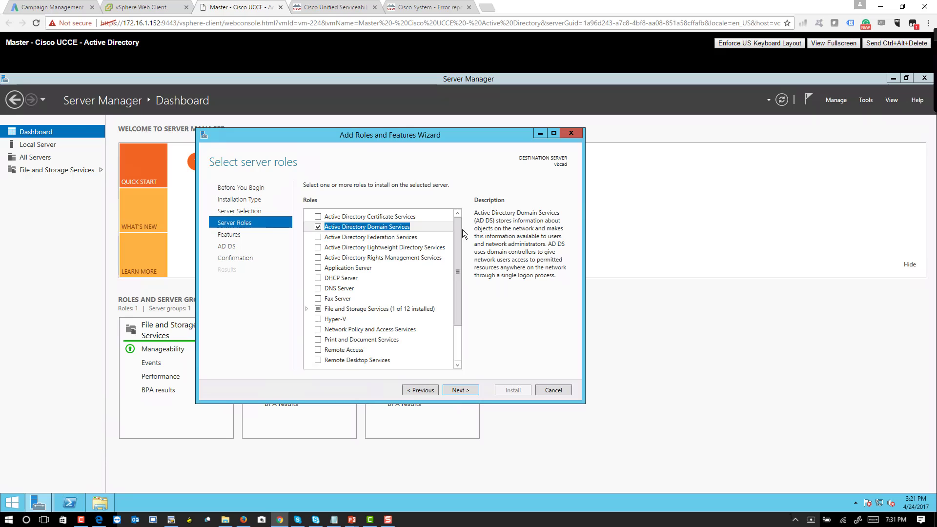
Step: Add the DNS Server and Web Server (IIS) roles, accepting their required management tools
left_click_drag(459, 233, 459, 264)
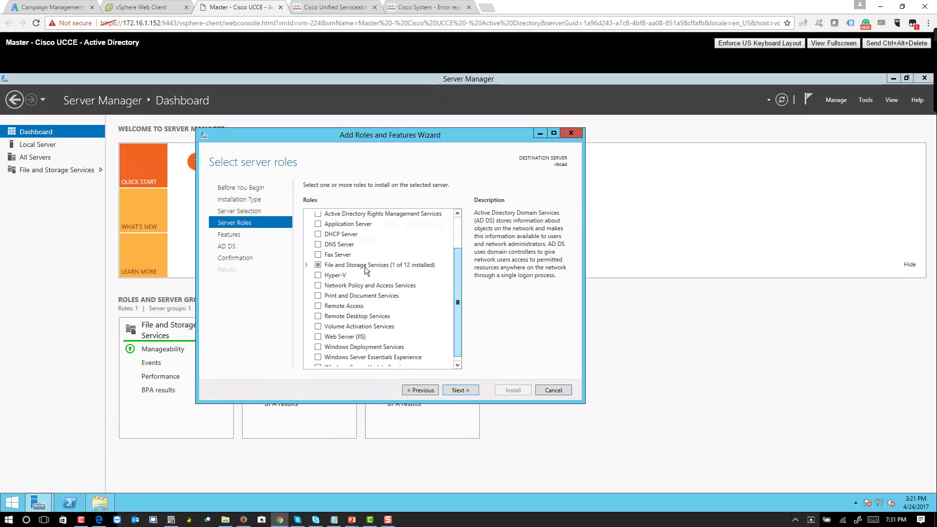
left_click(317, 244)
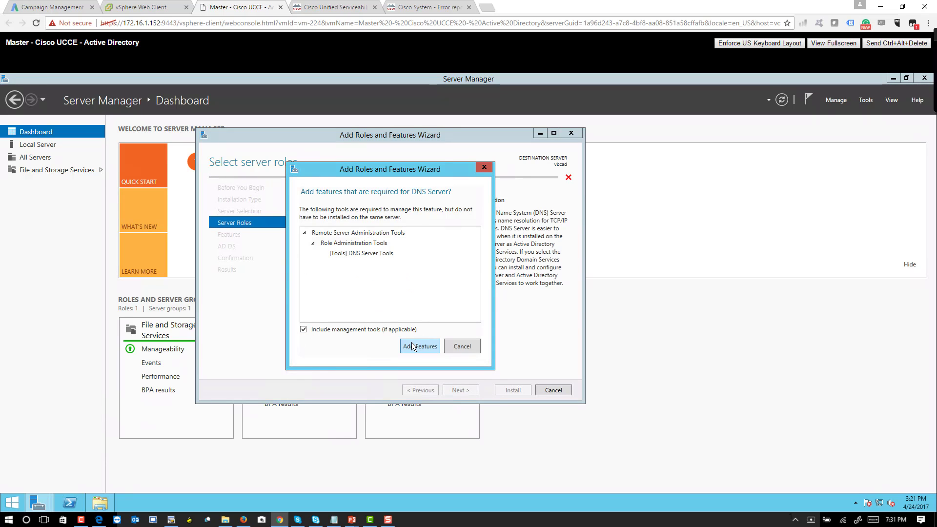
left_click(413, 345)
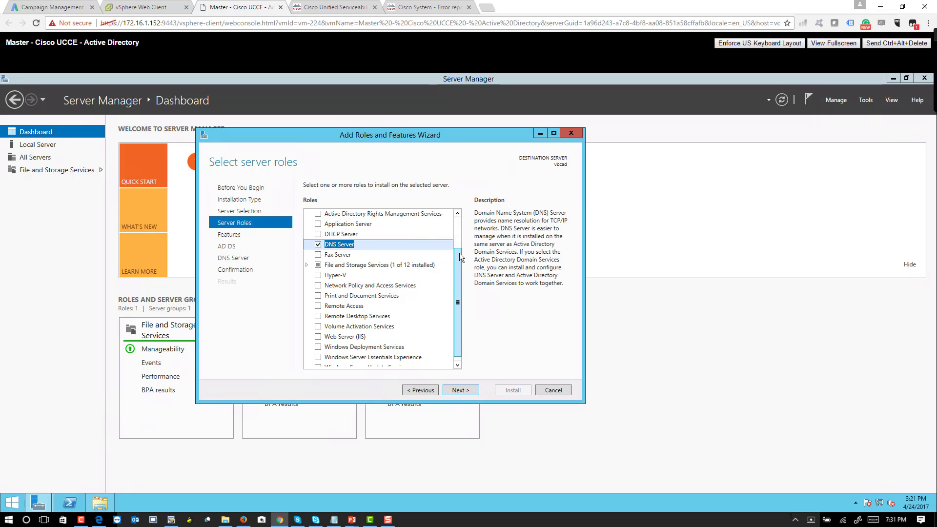
left_click_drag(459, 253, 458, 274)
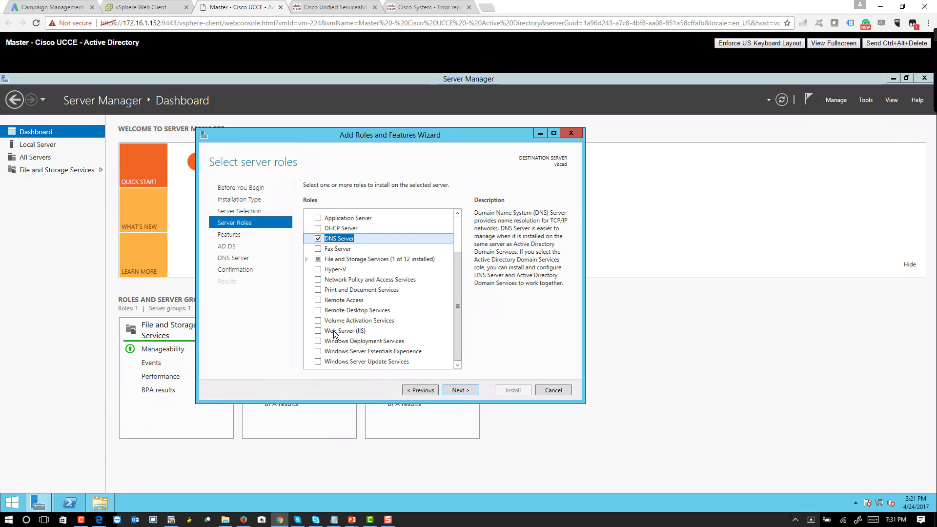
left_click(319, 331)
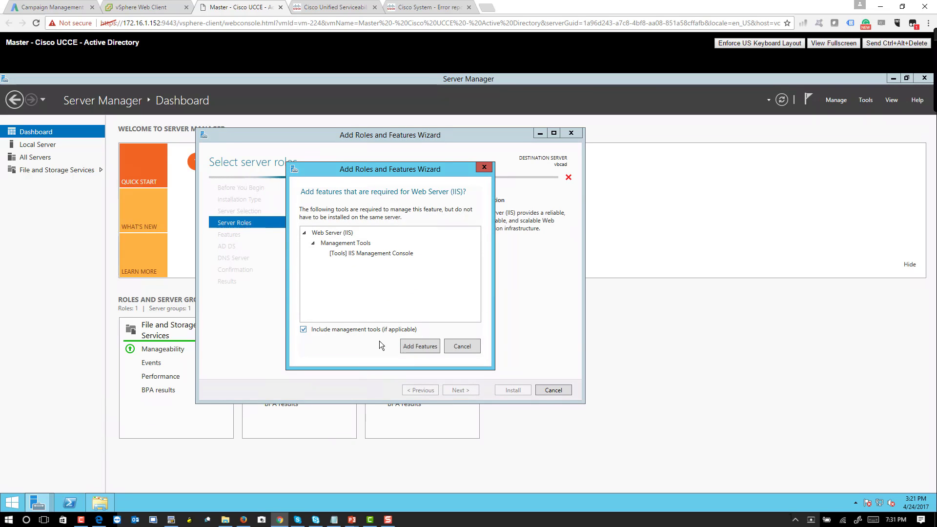
left_click(403, 347)
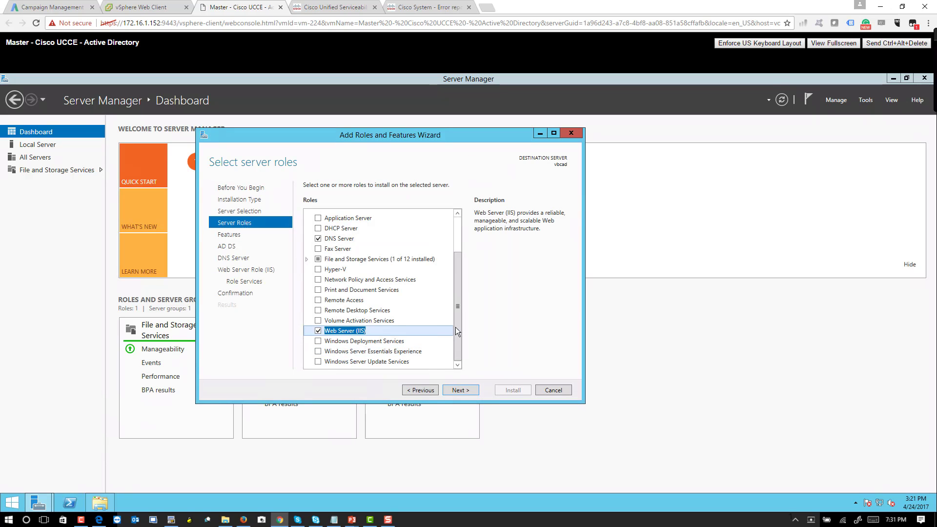
left_click_drag(456, 328, 455, 252)
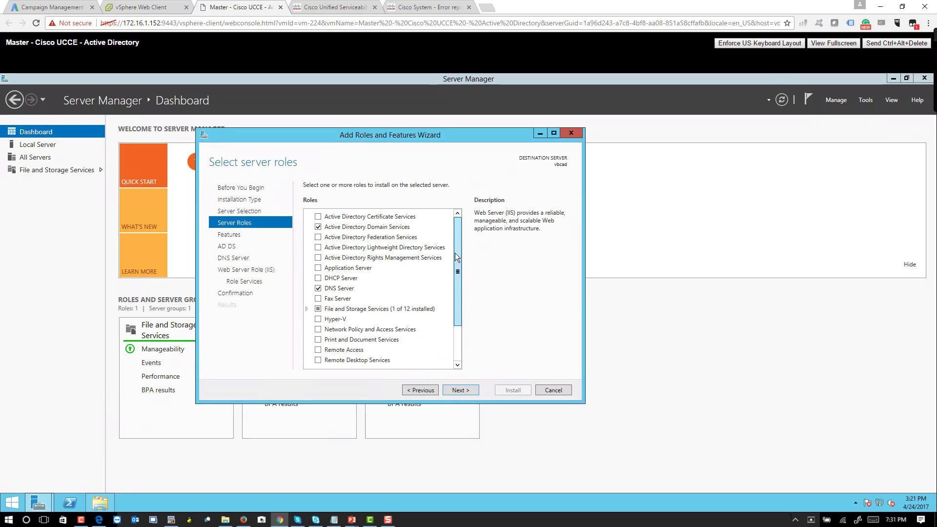
Step: On the Features page, leave .NET Framework 3.5 Features unchecked and keep the defaults
left_click(471, 391)
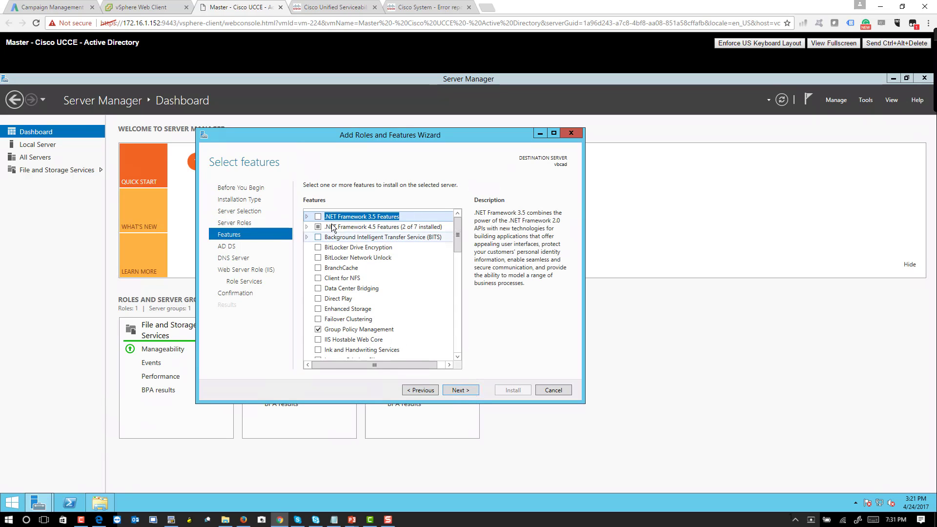
left_click(319, 217)
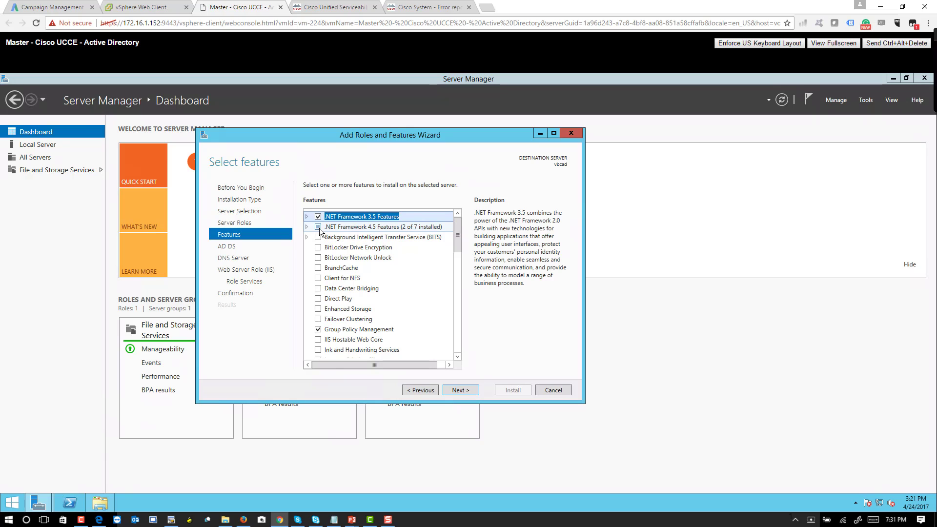
double_click(323, 228)
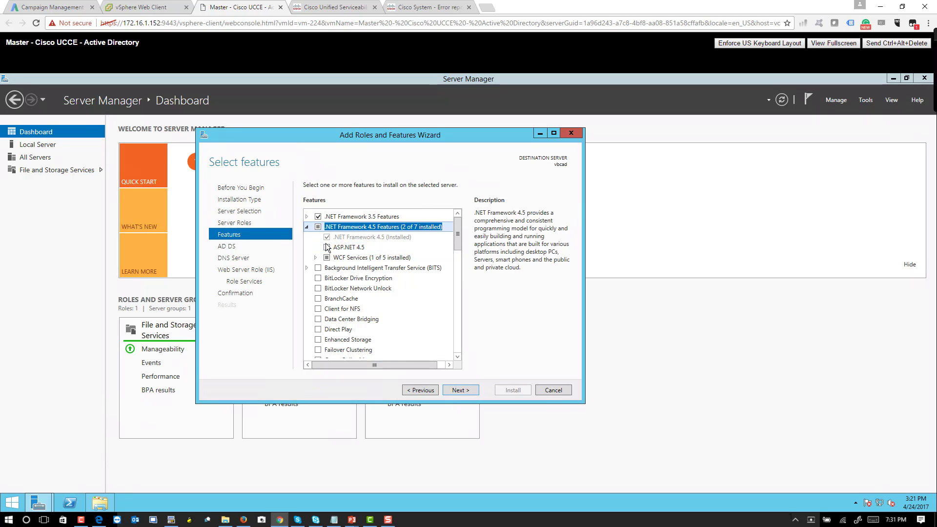
left_click(318, 217)
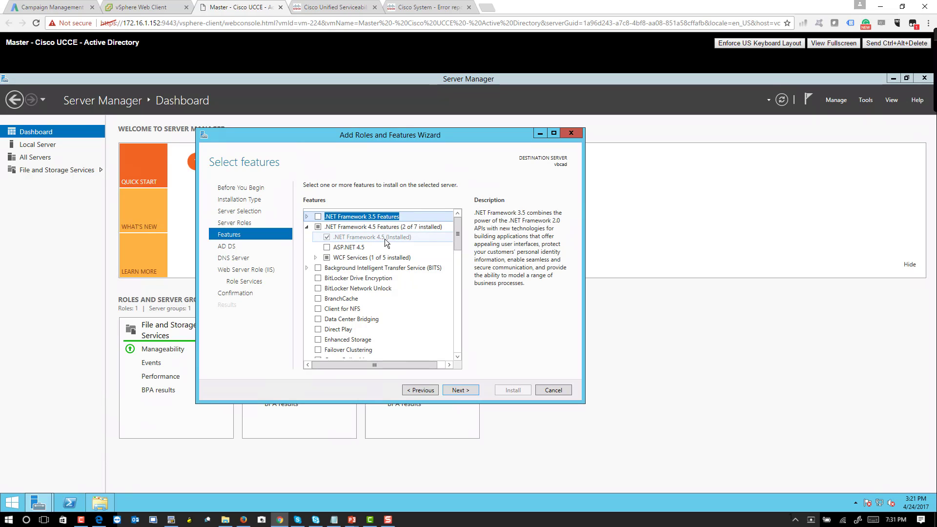
Step: Go past the AD DS, DNS Server and Web Server notes to the IIS role services list
left_click(464, 391)
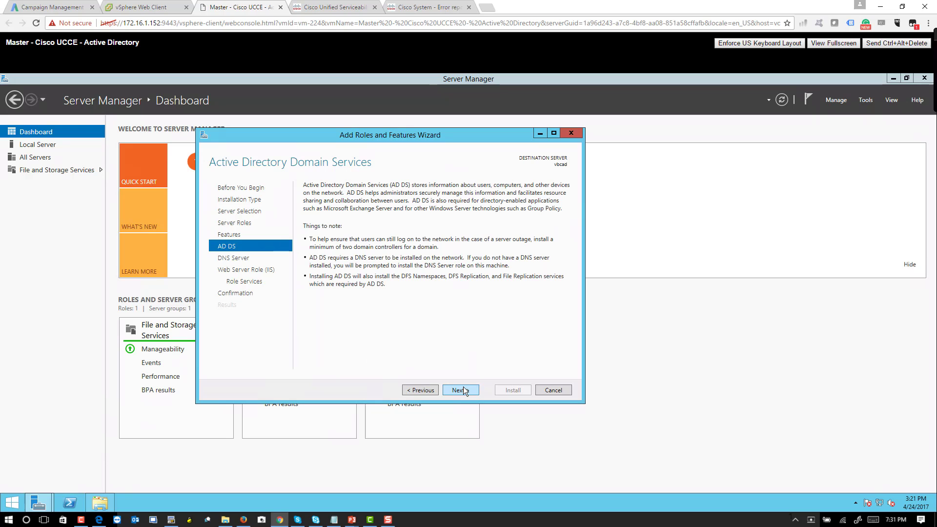
left_click(464, 391)
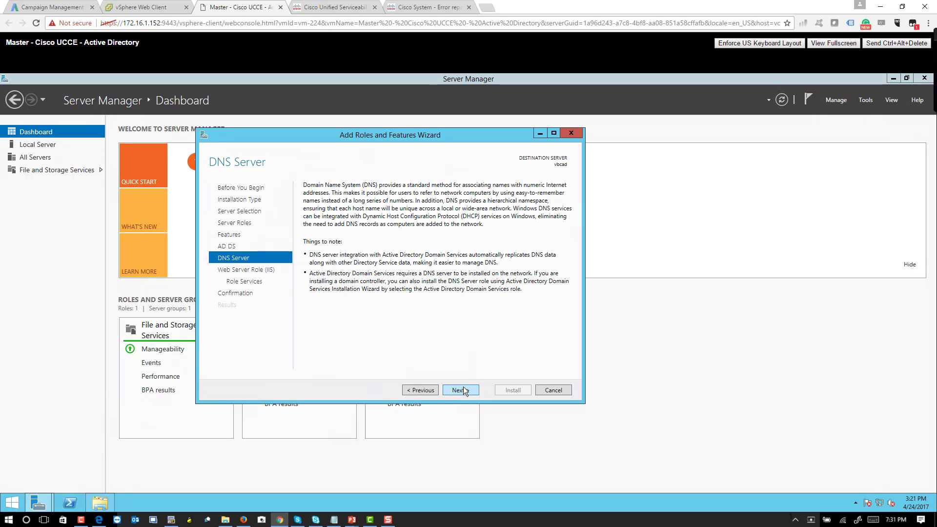
left_click(463, 388)
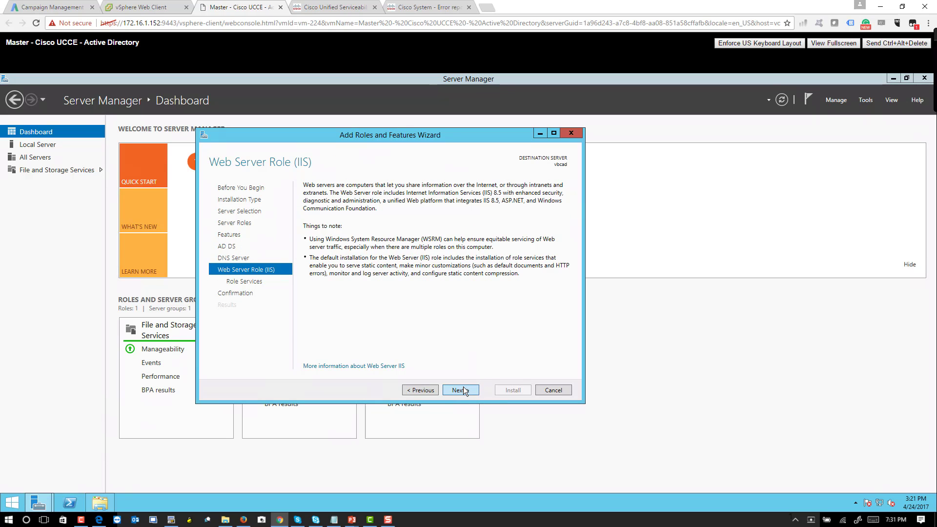
left_click(464, 390)
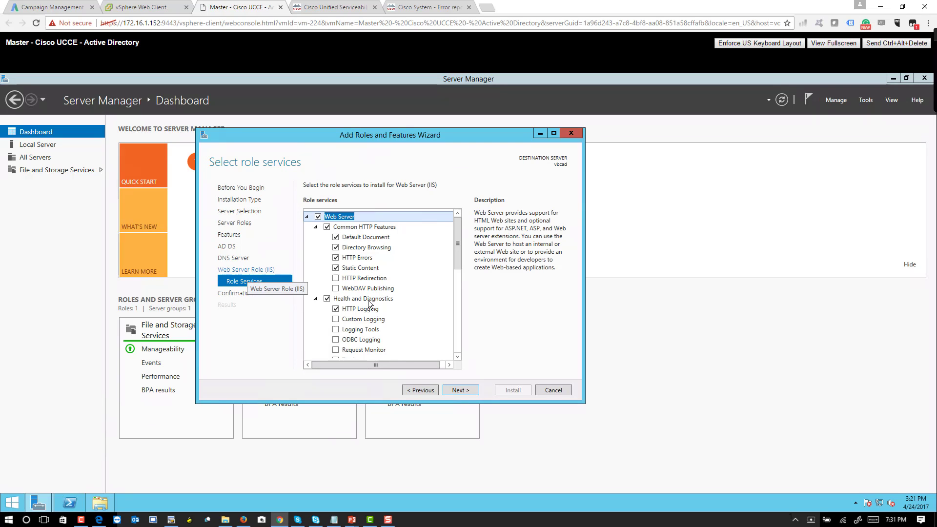
left_click(458, 276)
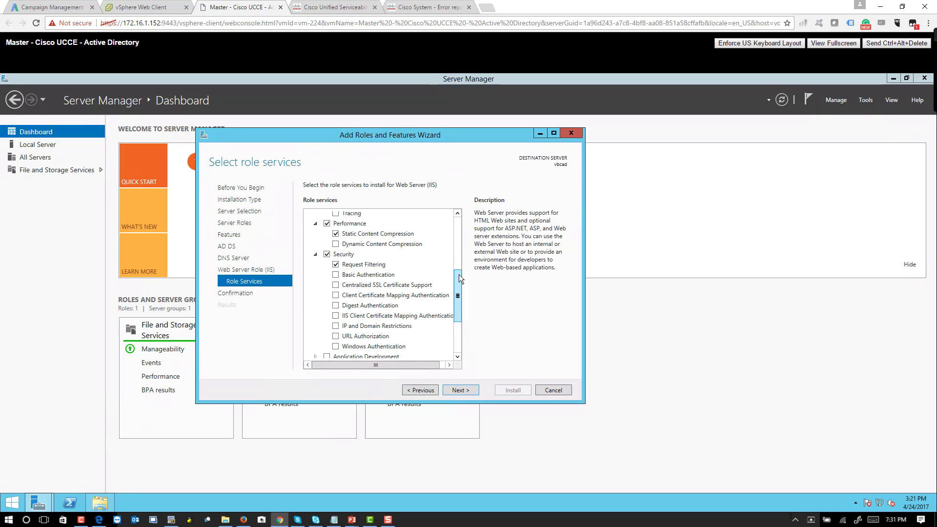
left_click_drag(459, 274, 455, 304)
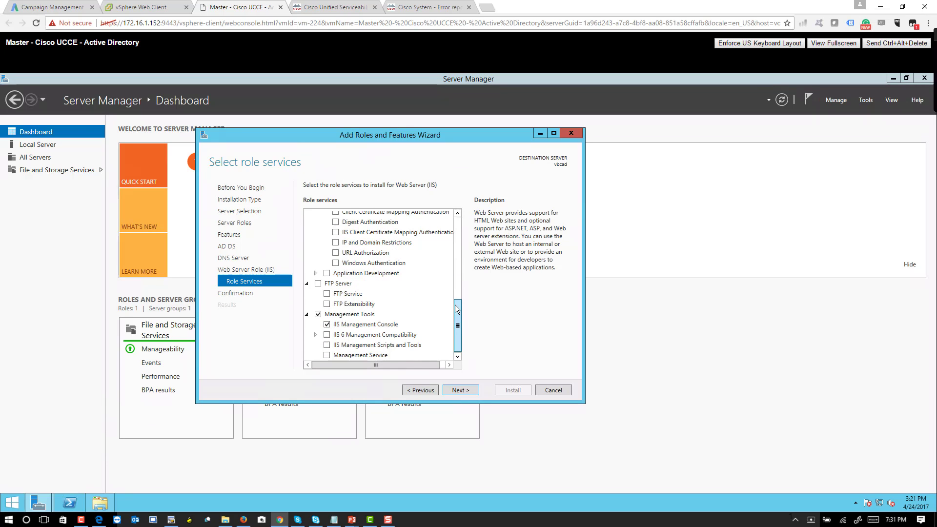
Step: Allow automatic restart and install AD DS, DNS Server and IIS on vbcad
left_click(460, 390)
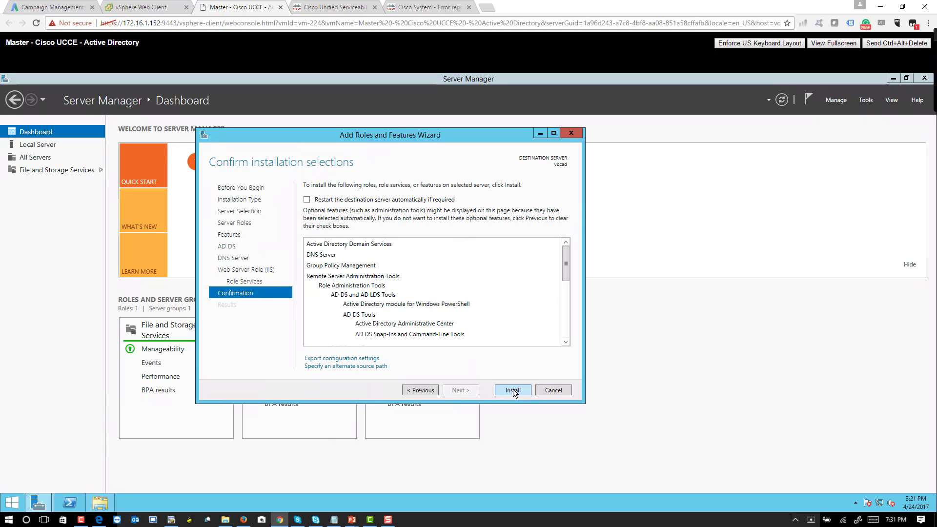
left_click(394, 201)
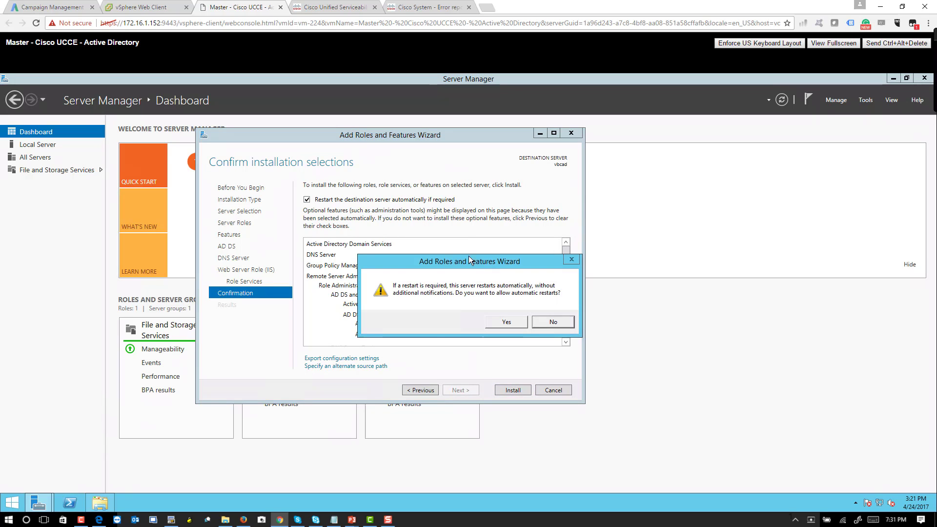
left_click(505, 323)
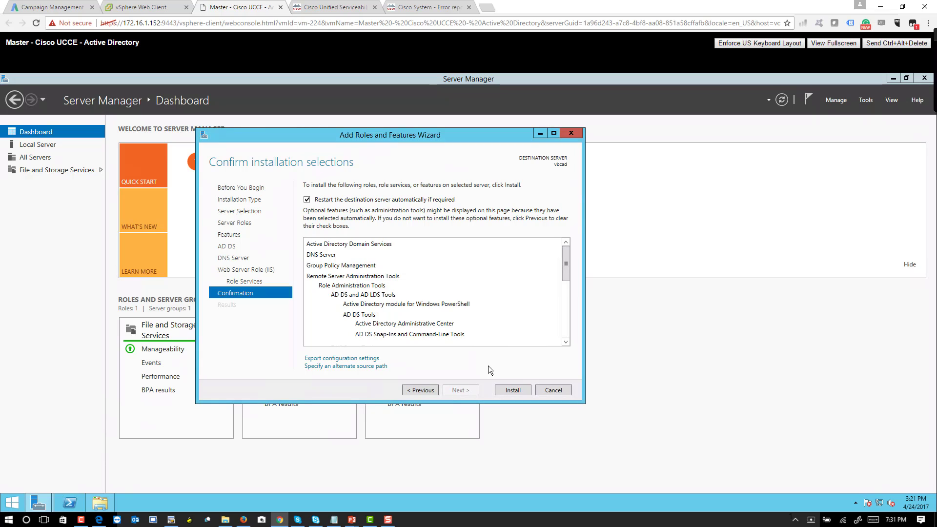
left_click(511, 390)
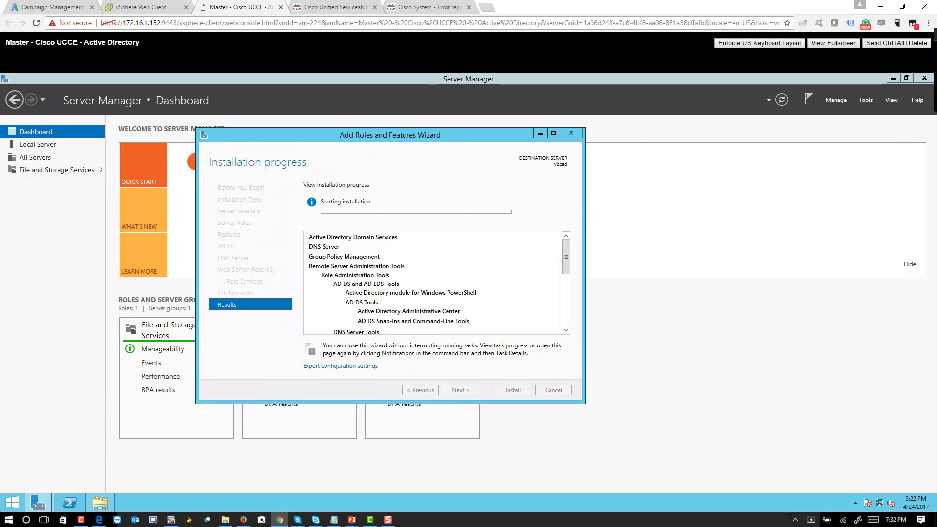
left_click_drag(371, 137, 424, 136)
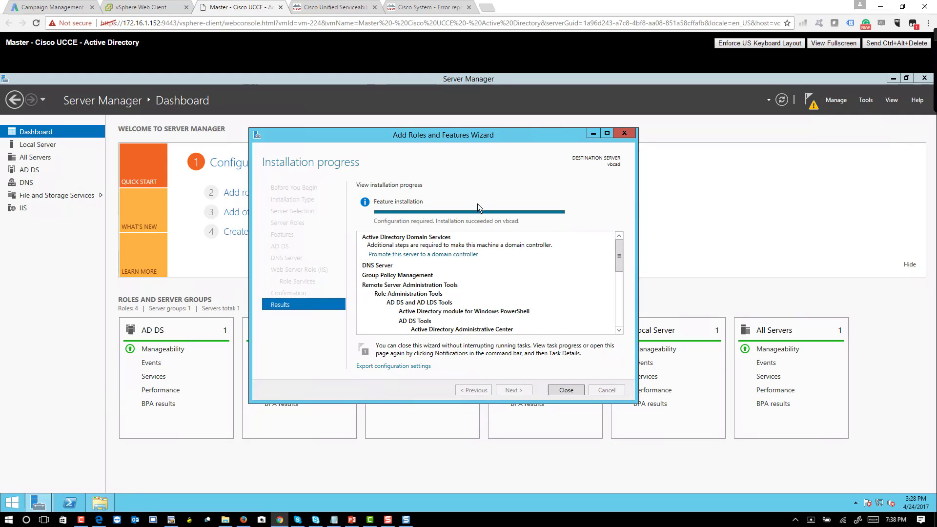
Step: Promote the server as a new forest, correcting the root domain from corp.voicebootcamp.com to voicebootcamp.com
left_click(415, 255)
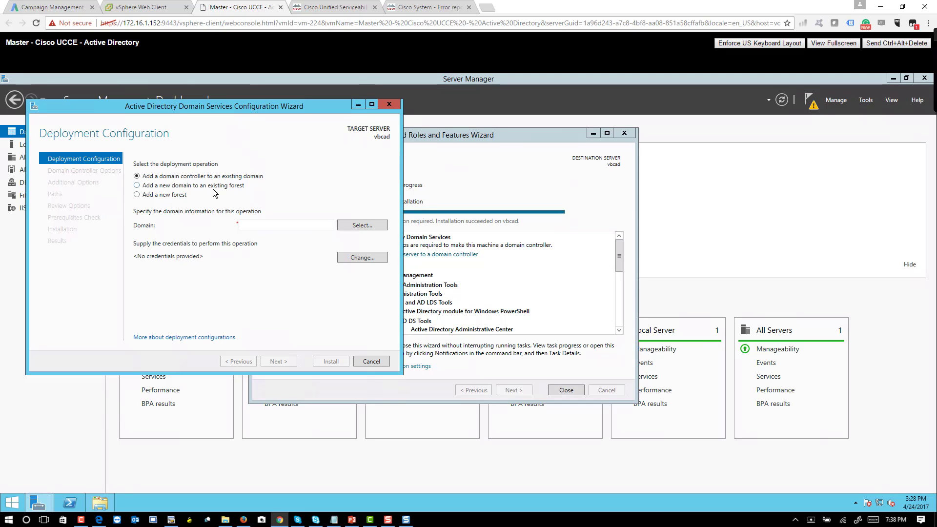
left_click(138, 196)
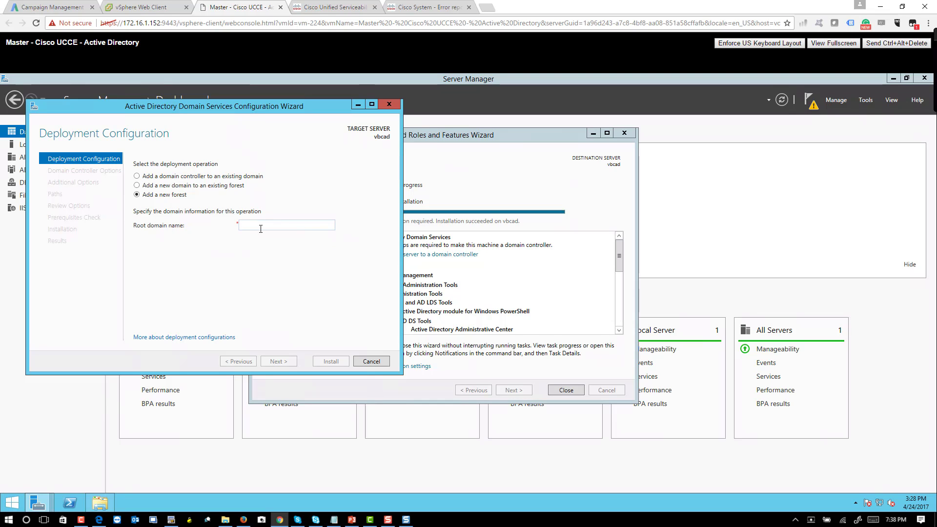
type("corp.voiceboot")
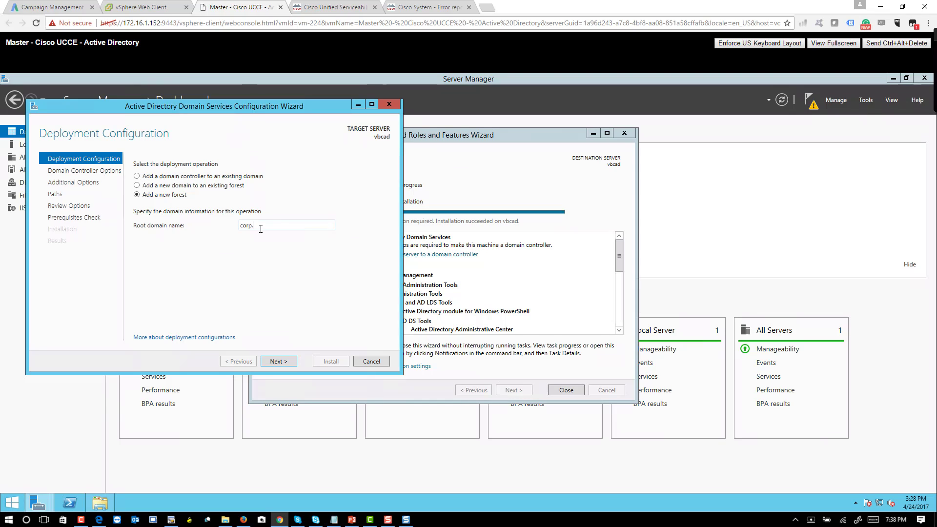
type("camp.com")
left_click(286, 362)
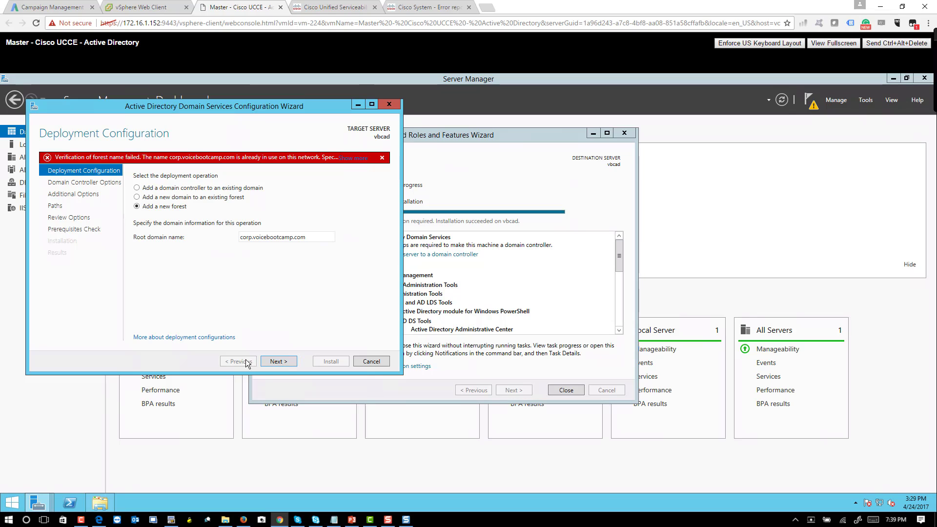
double_click(253, 239)
left_click(255, 239)
key("BackSpace")
key("BackSpace")
key("BackSpace")
key("BackSpace")
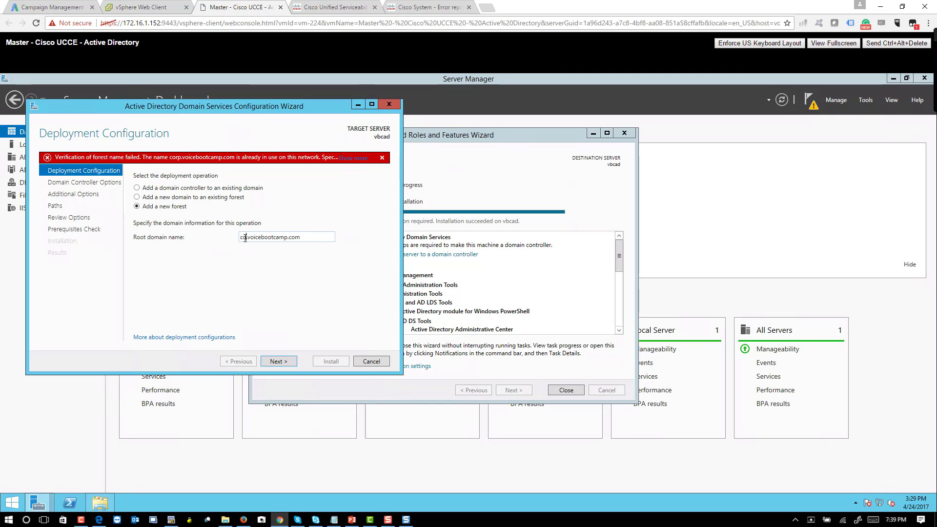
key("BackSpace")
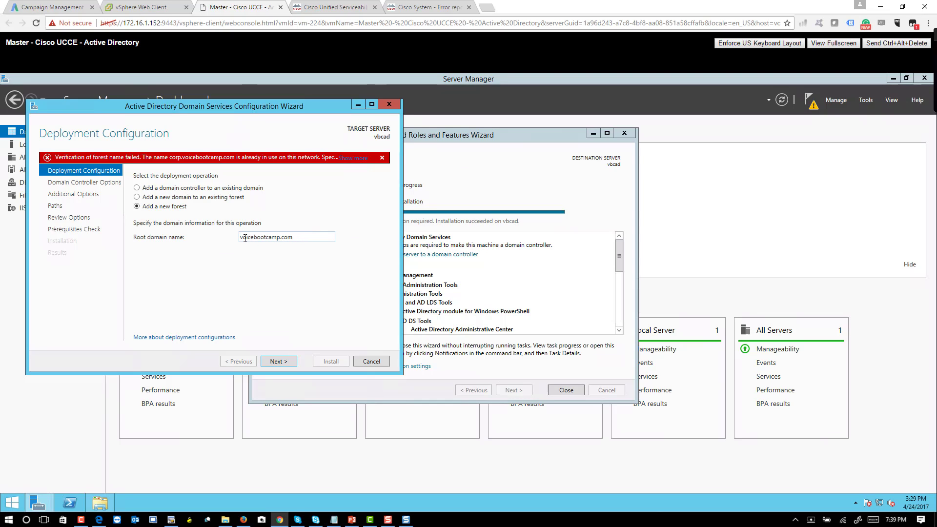
left_click(278, 361)
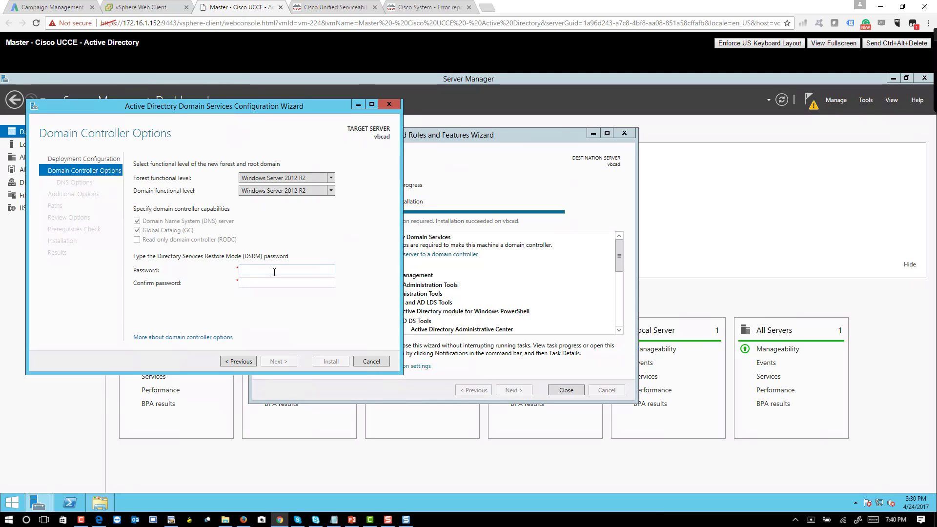
Step: Enter and confirm the Directory Services Restore Mode password, then continue past Domain Controller Options
type("•••••••")
key("Tab")
type("••••••")
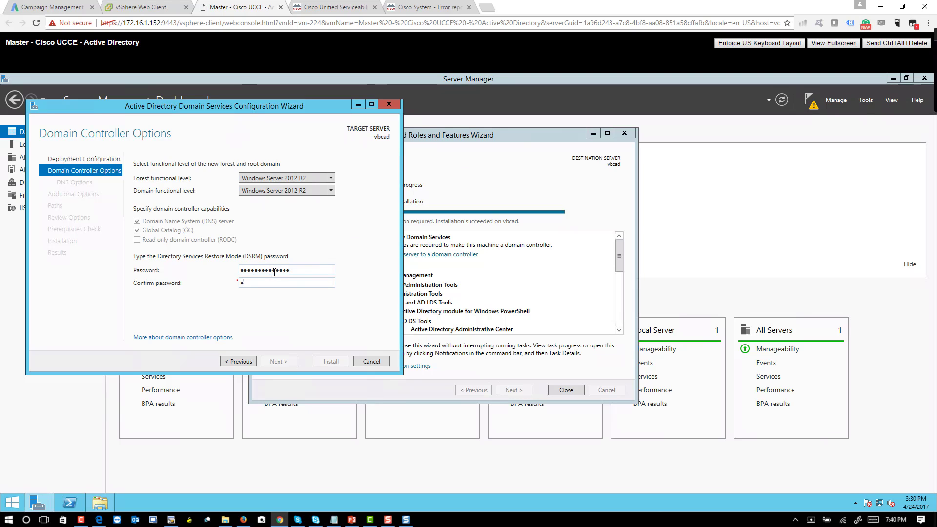
type("••••••••")
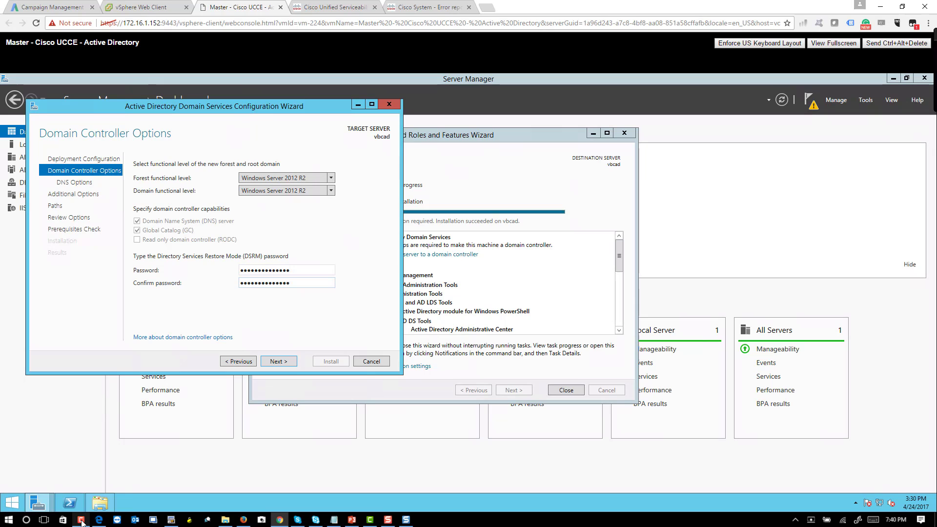
left_click(271, 360)
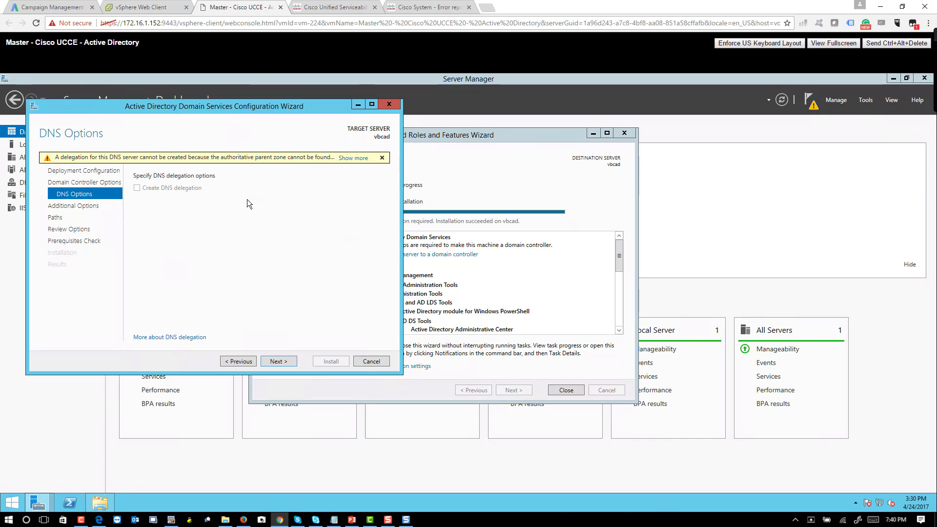
Step: Enable DNS delegation with the administrator credentials, accept NetBIOS name VOICEBOOTCAMP, and reach Paths
left_click(382, 158)
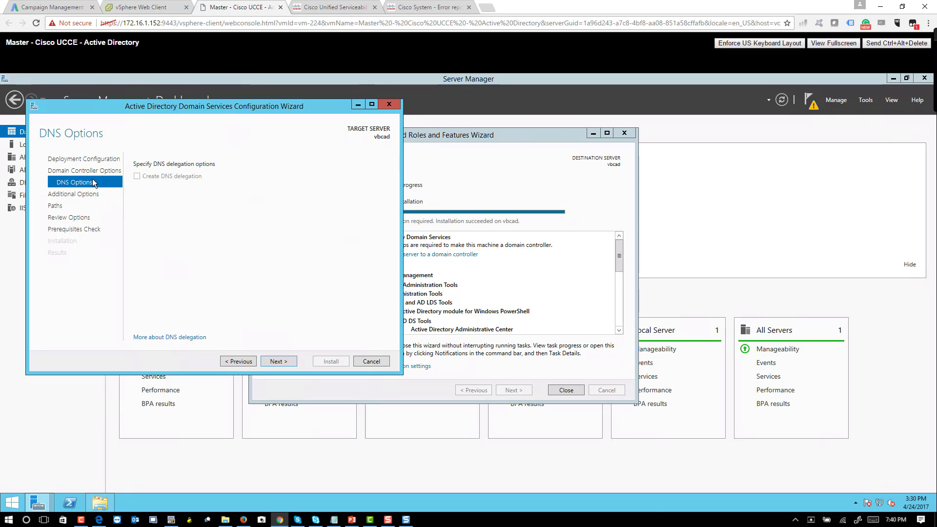
left_click(291, 362)
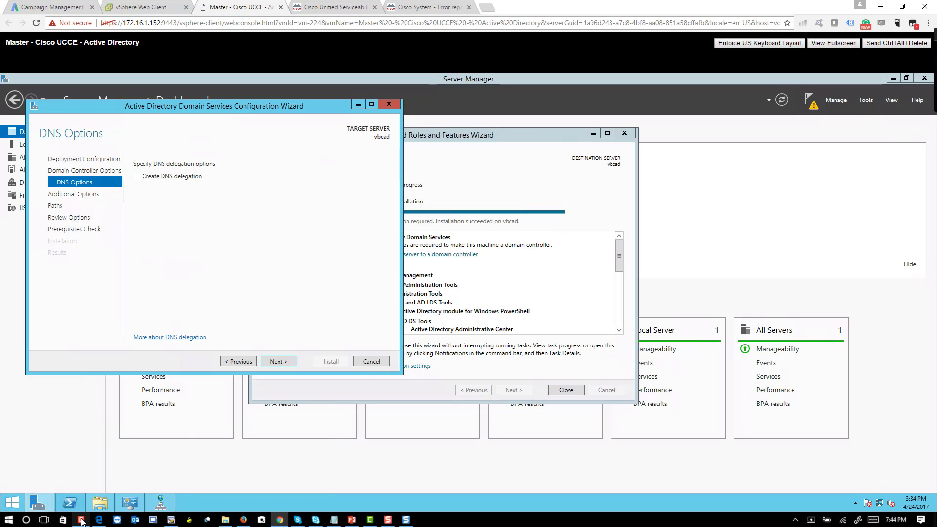
left_click(184, 178)
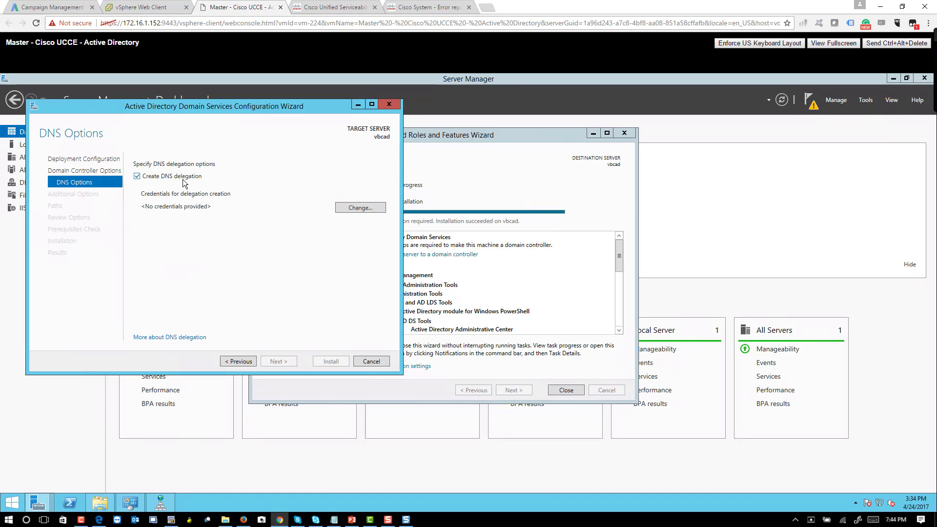
left_click(357, 208)
left_click(230, 230)
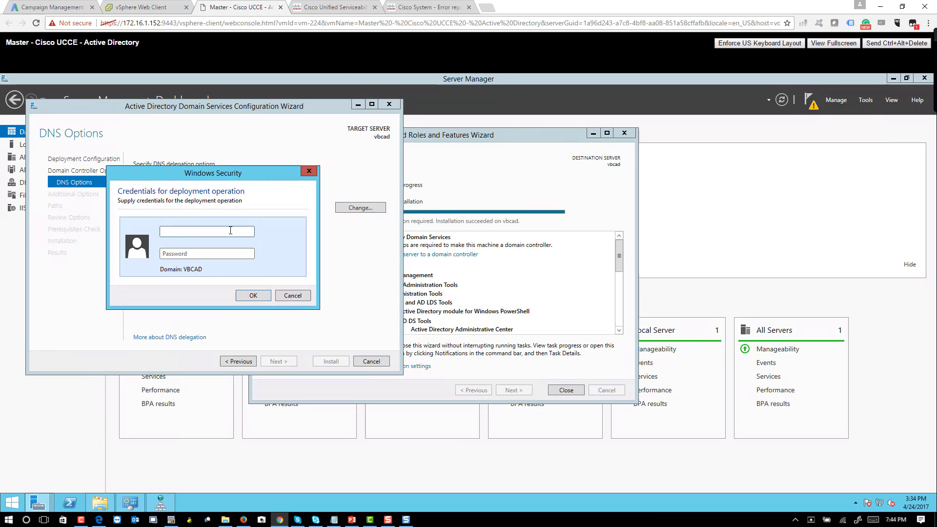
type("administrator")
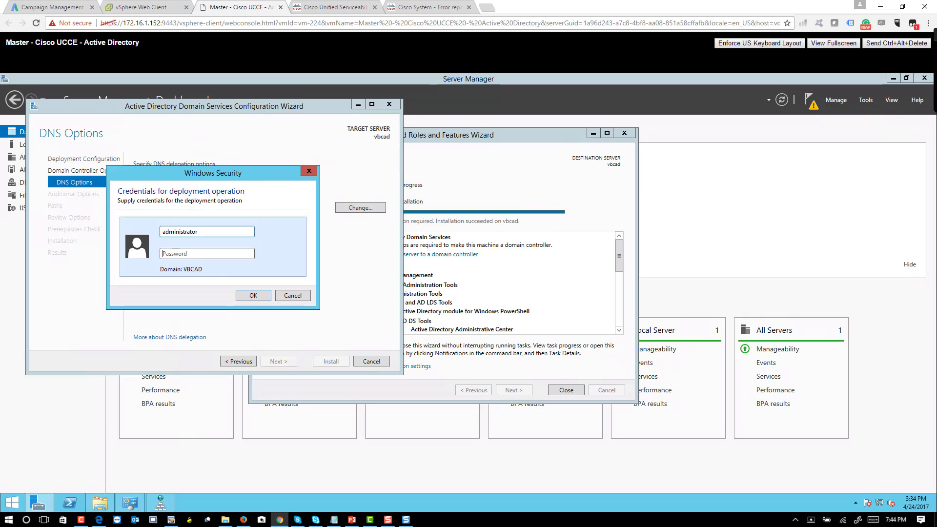
type("••••••••••••••")
key("Return")
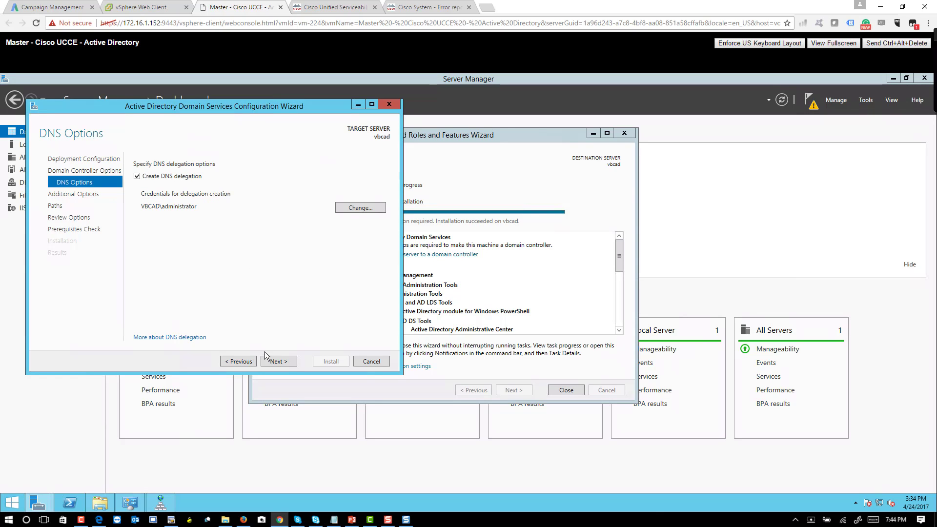
left_click(275, 362)
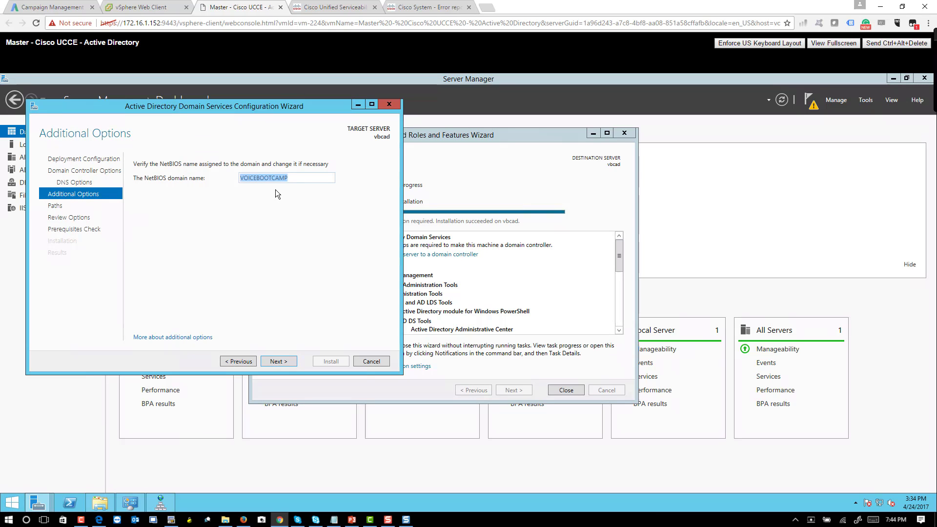
left_click(287, 362)
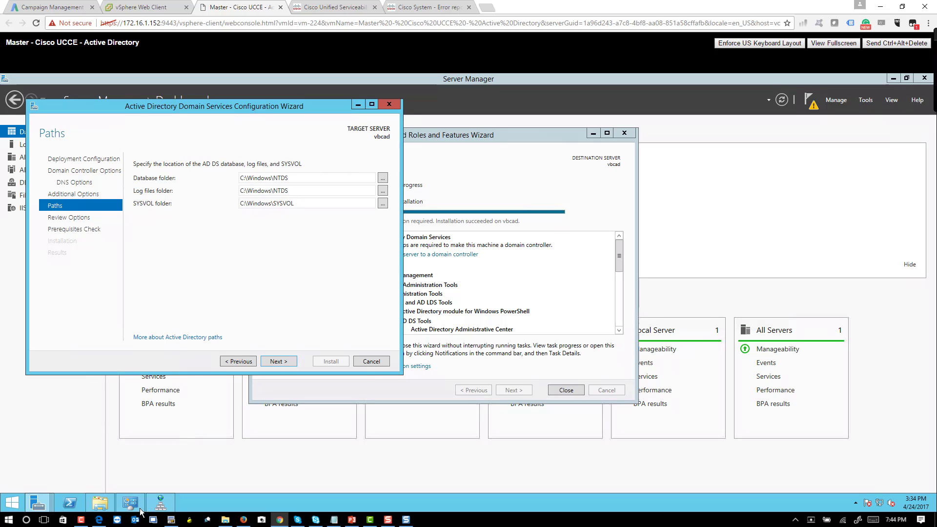
Step: Confirm the Ethernet adapter's IPv4 preferred DNS is 142.100.64.50, cancel unchanged, and return to the wizard
right_click(880, 507)
left_click(849, 494)
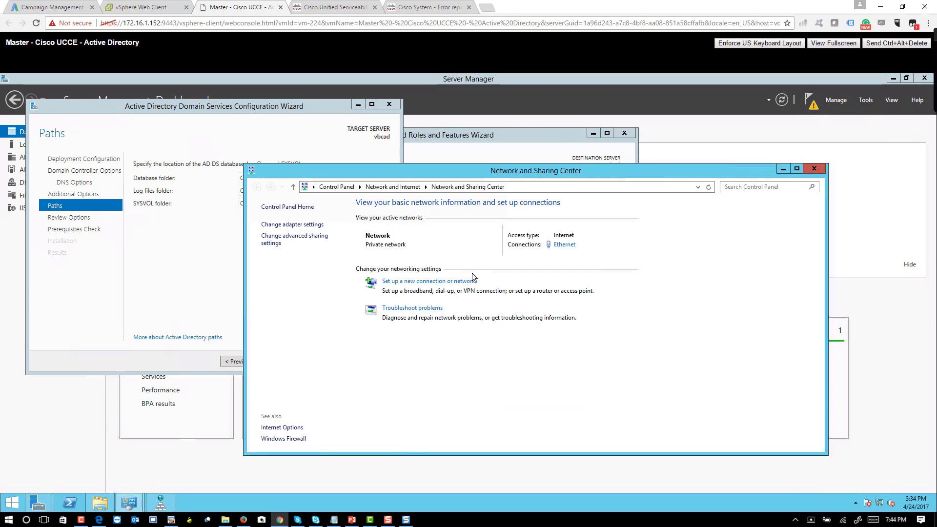
left_click(313, 228)
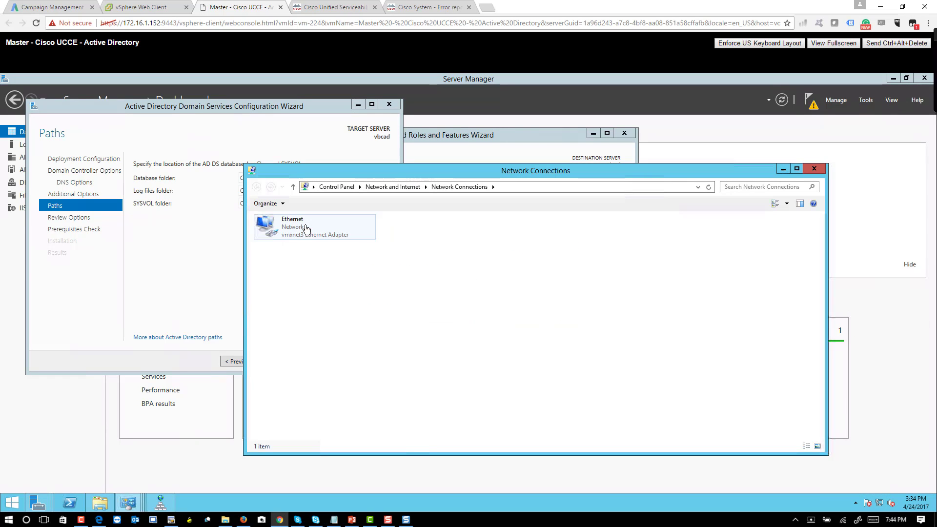
right_click(301, 230)
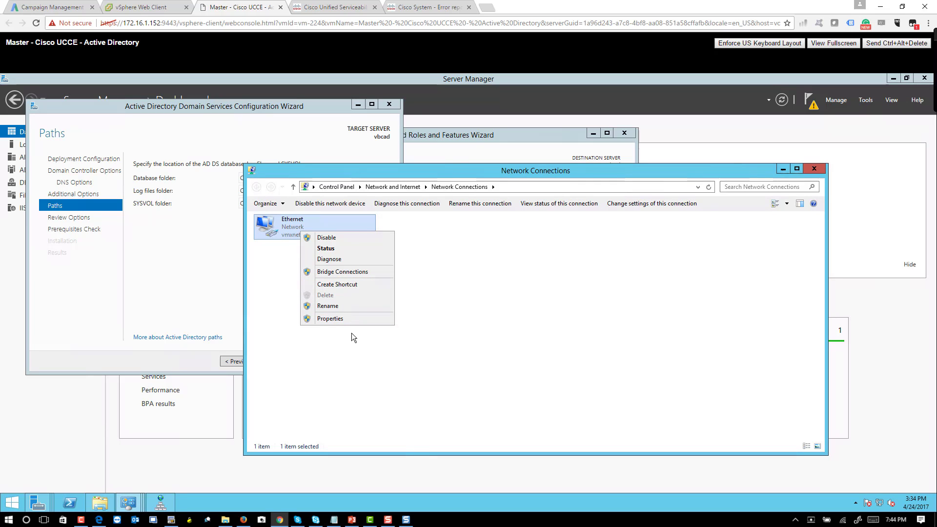
left_click(333, 320)
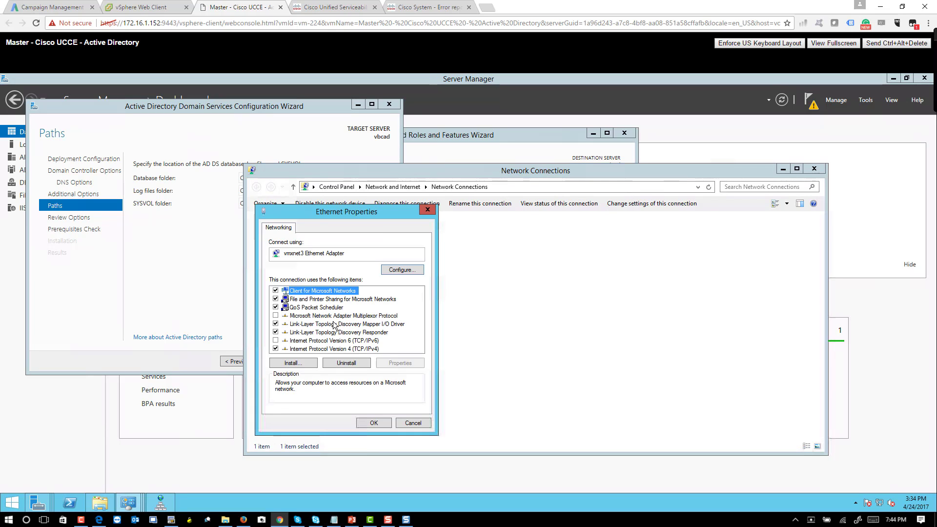
double_click(354, 348)
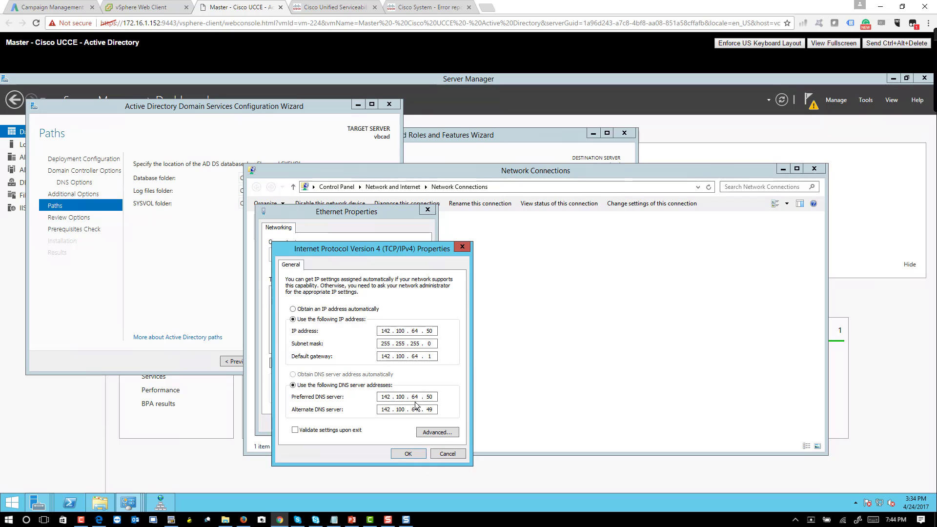
double_click(429, 397)
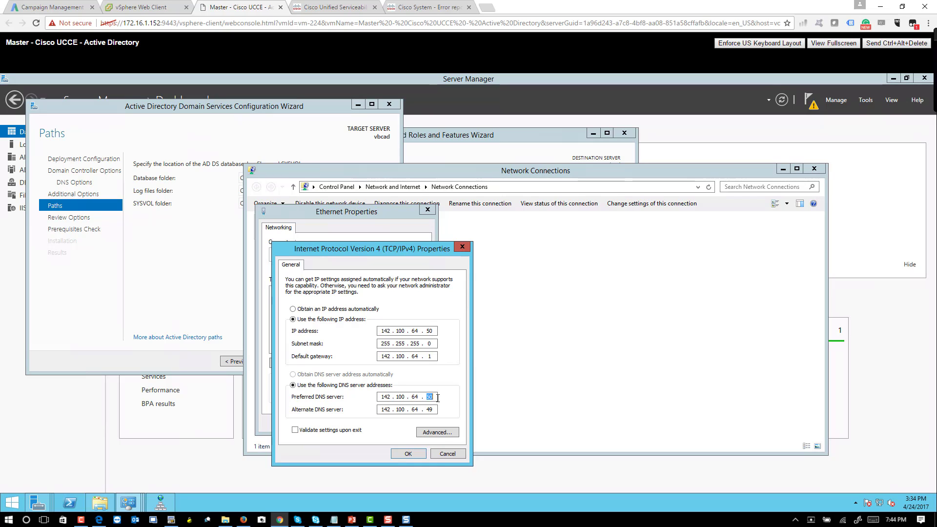
left_click(436, 454)
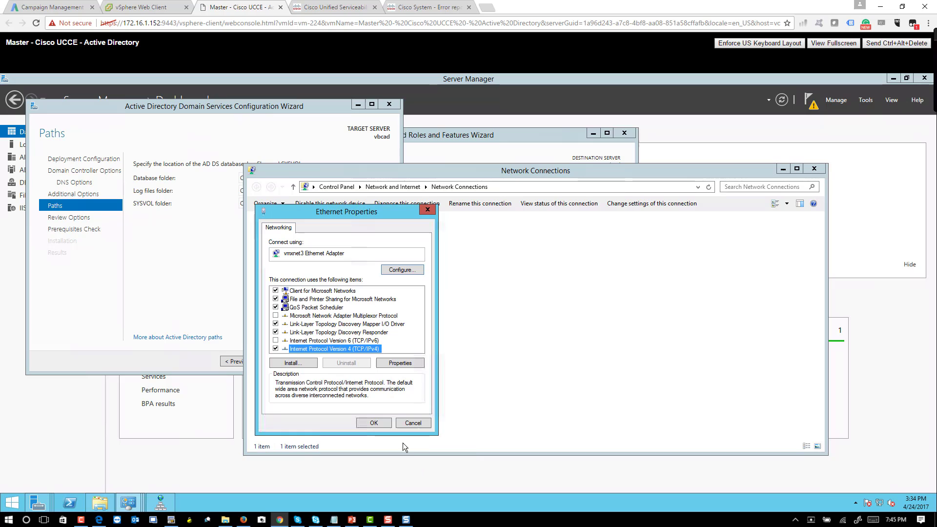
left_click(406, 423)
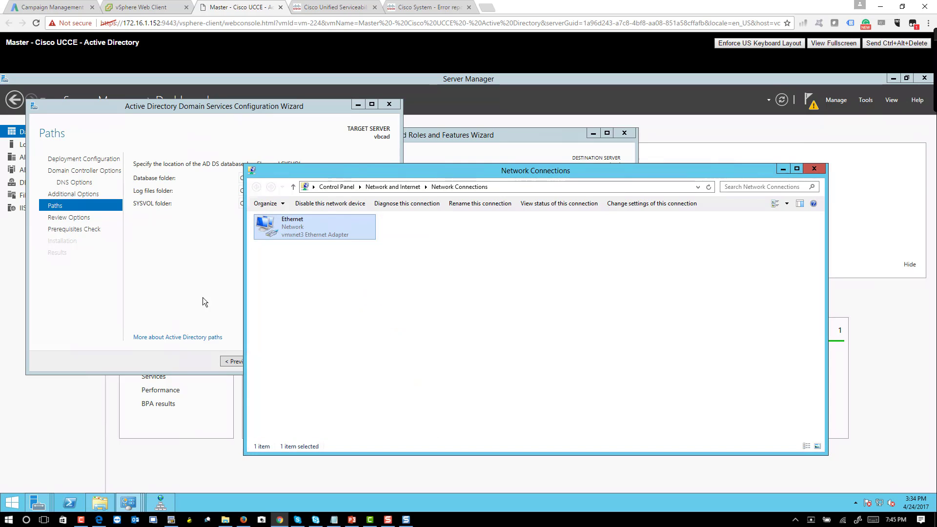
left_click(147, 276)
Step: Advance the AD DS wizard past Review Options and the prerequisites check, then start installing
left_click(276, 361)
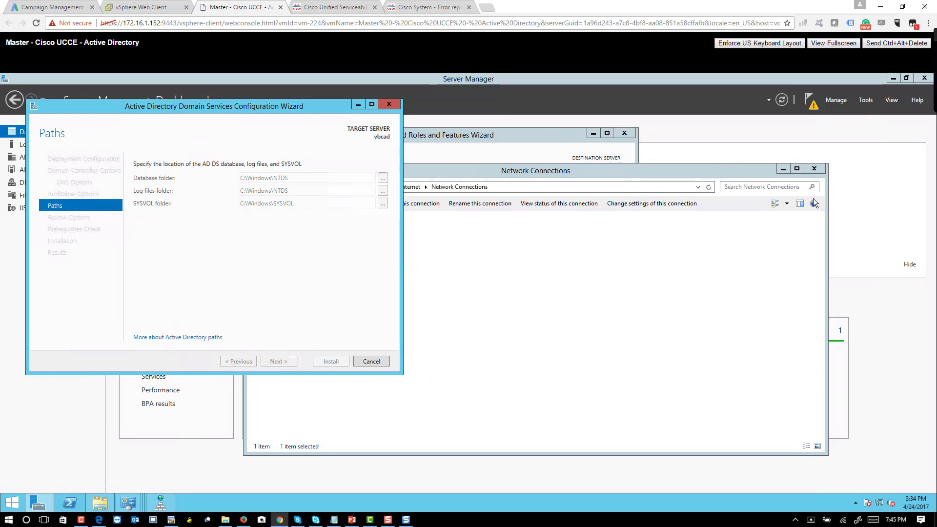
left_click(776, 171)
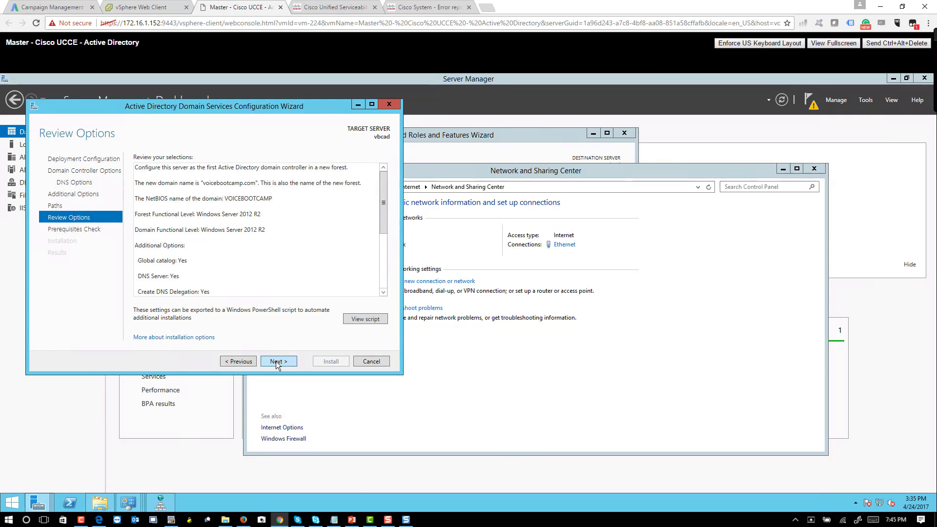
left_click(276, 361)
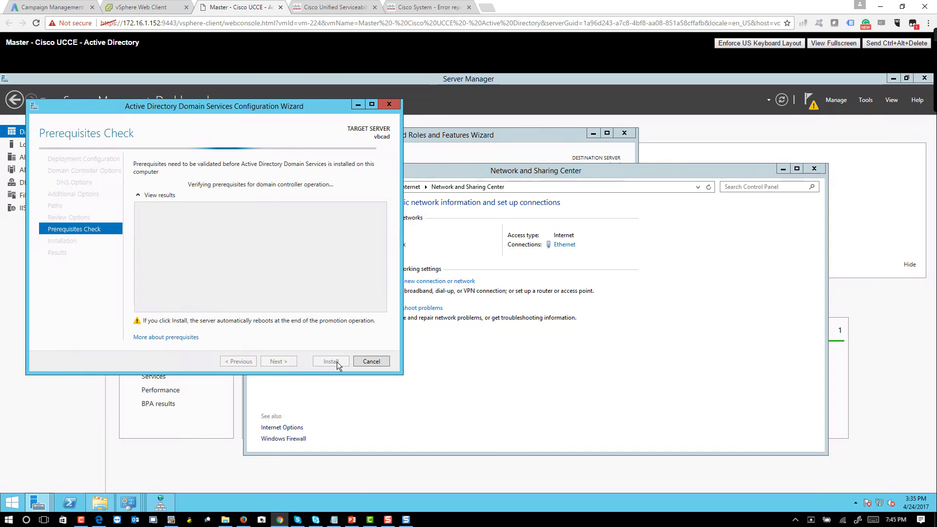
left_click(784, 169)
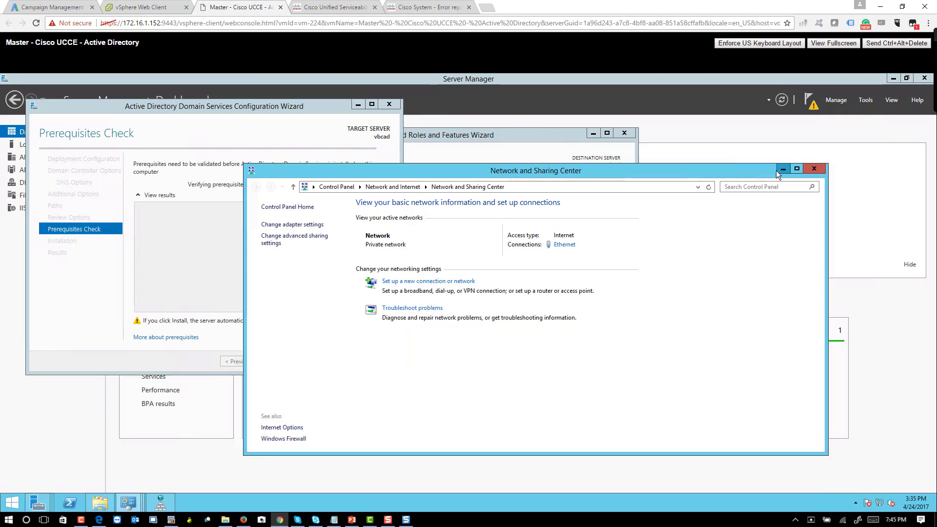
left_click_drag(210, 106, 409, 139)
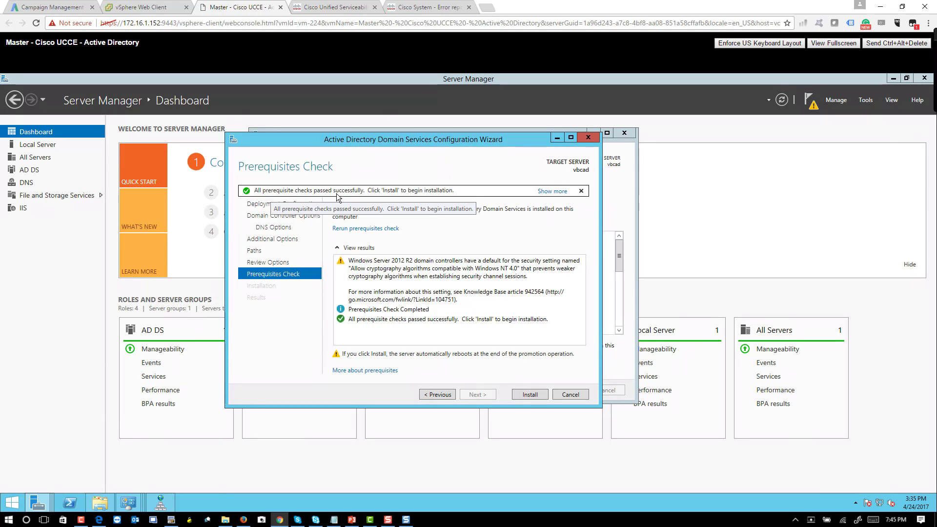
left_click(532, 395)
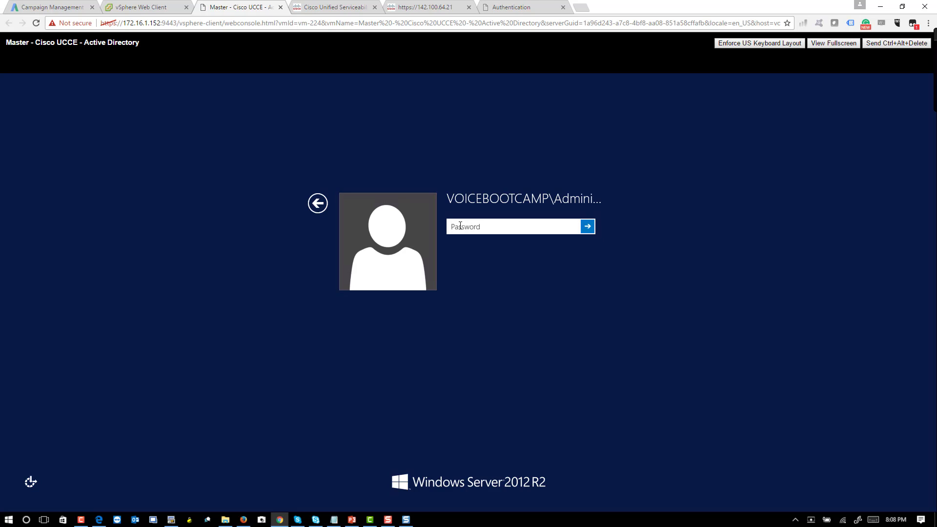
Step: Sign in to the VOICEBOOTCAMP domain with the administrator password and return to the desktop
type("C")
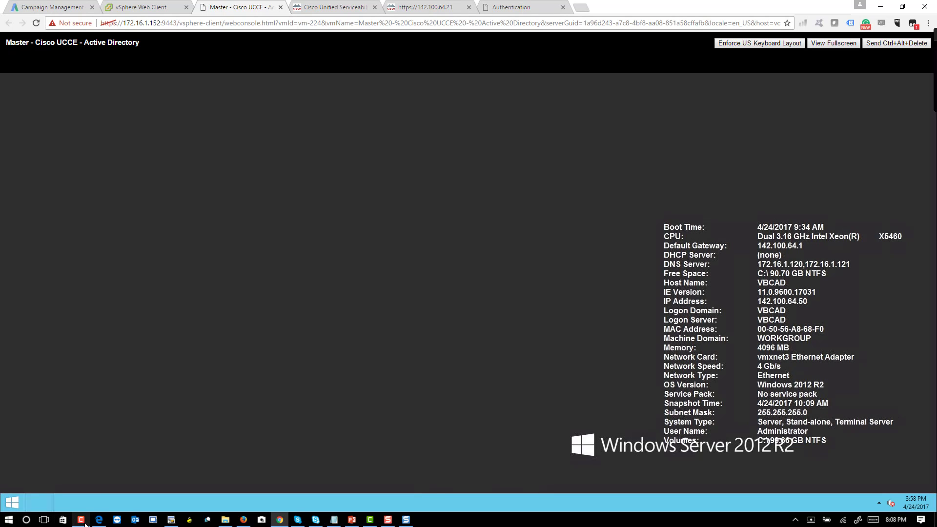
left_click(10, 503)
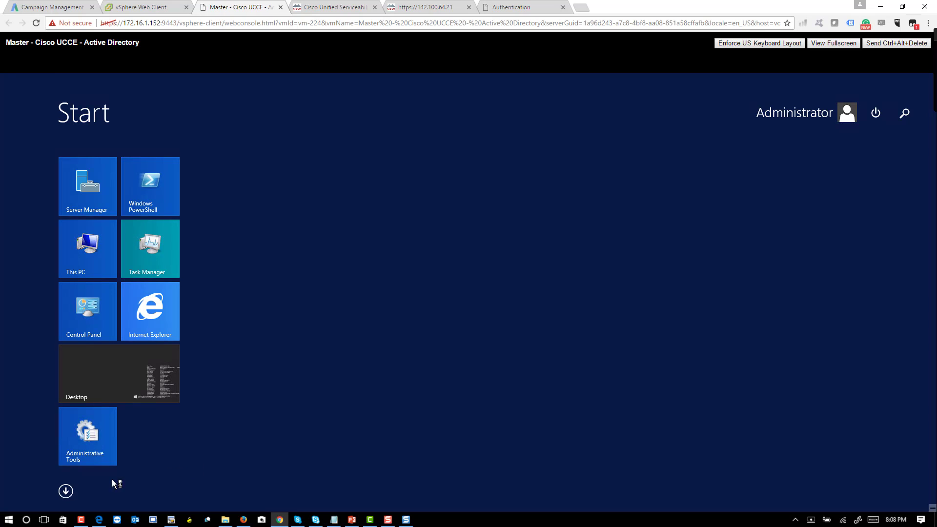
left_click(98, 383)
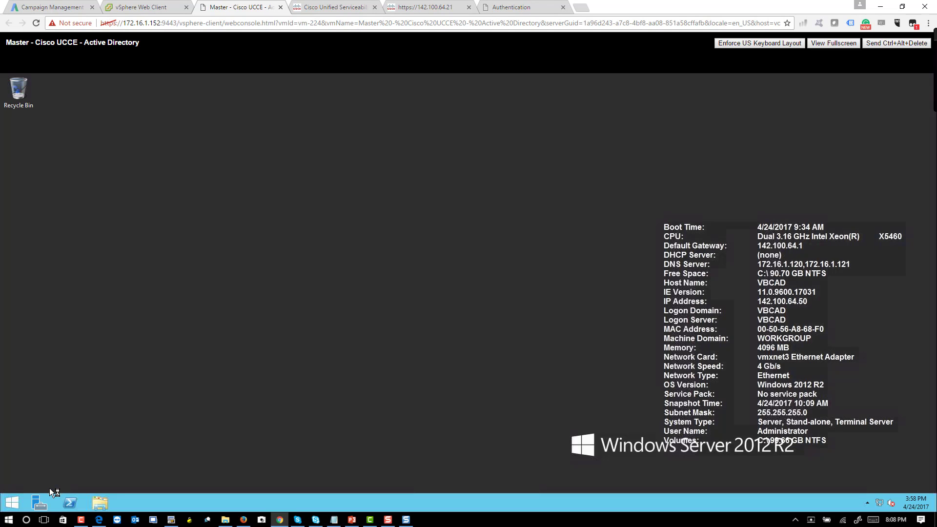
Step: Run whoami in a cmd prompt to confirm the session is voicebootcamp\administrator
right_click(16, 498)
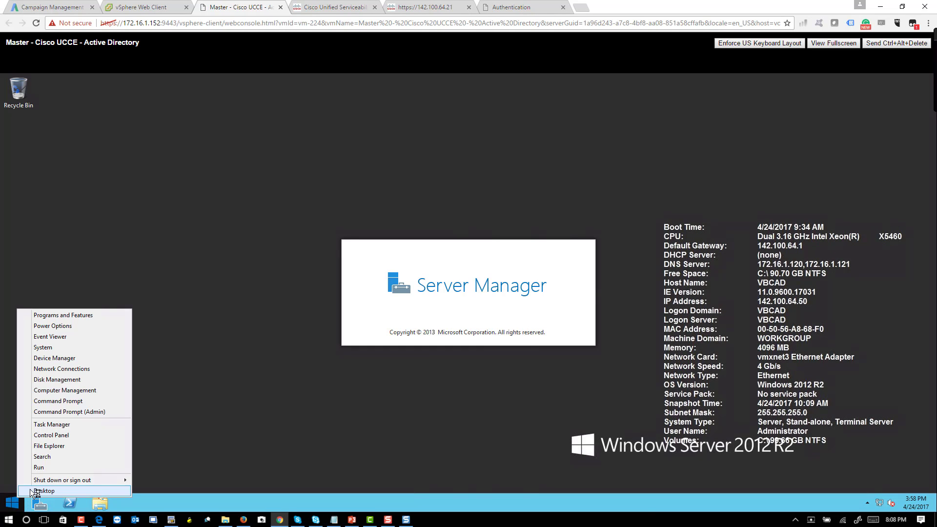
left_click(48, 470)
type("cmd")
key("Return")
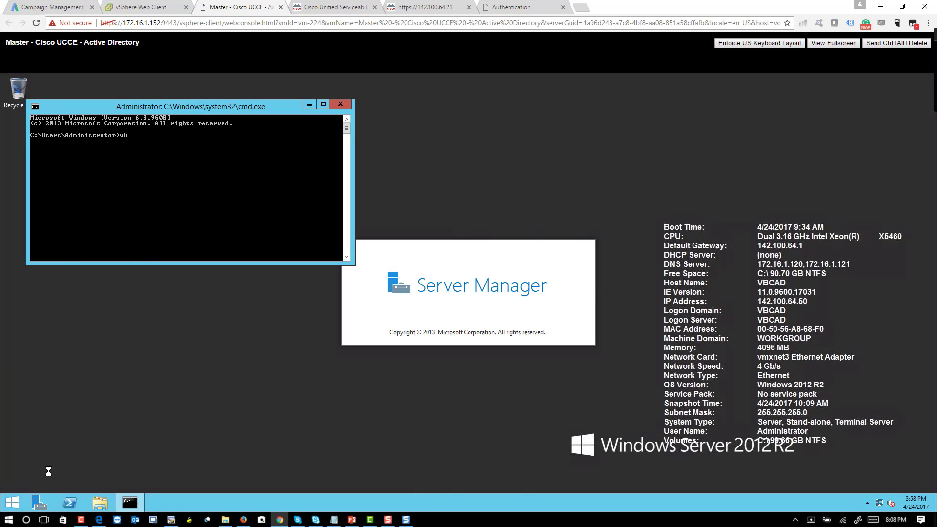
type("whoami")
key("Return")
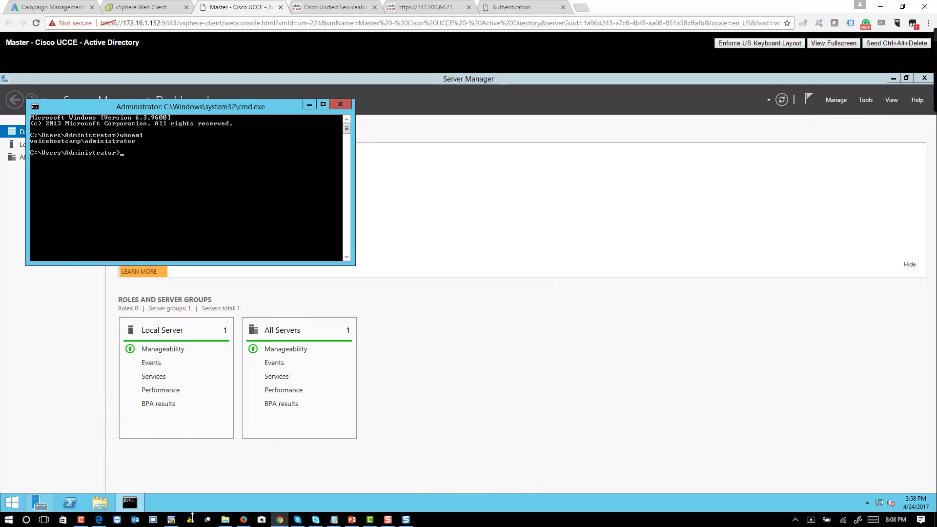
left_click(458, 361)
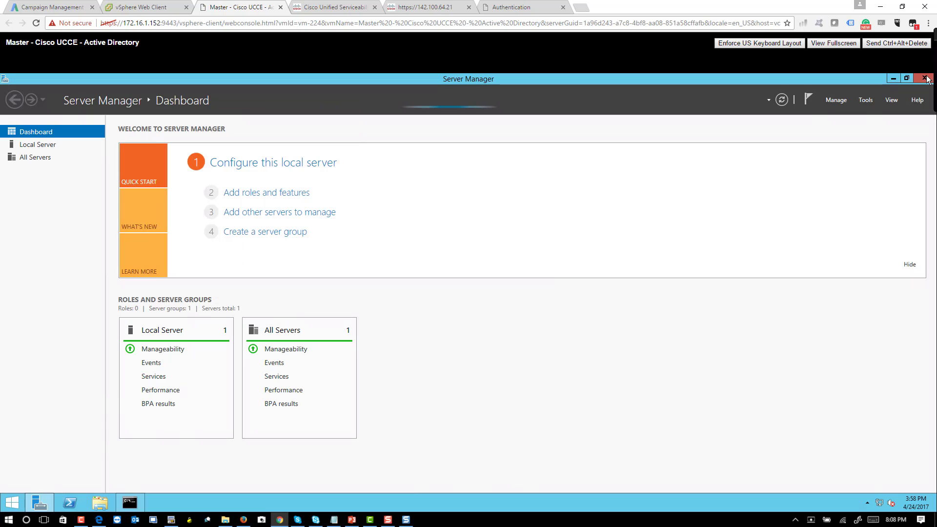
Step: Launch Active Directory Users and Computers from the Administrative Tools folder
left_click(12, 509)
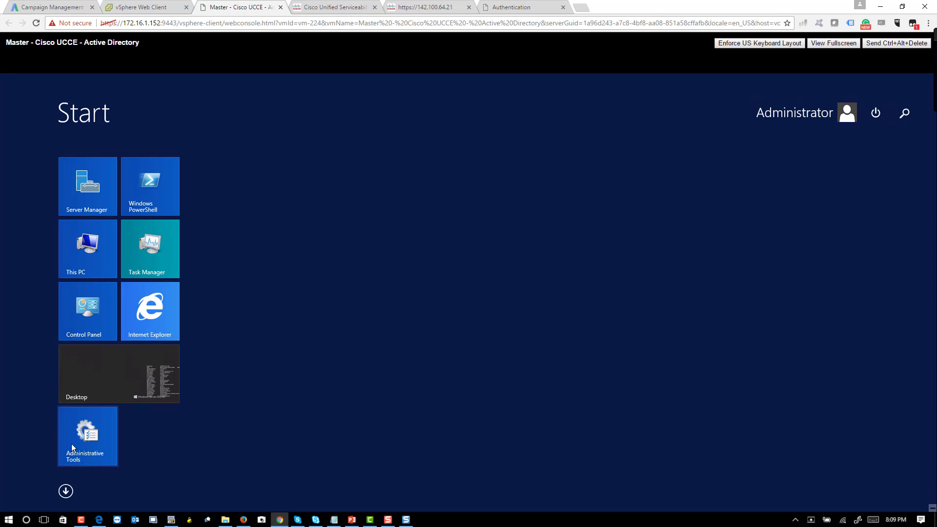
left_click(92, 429)
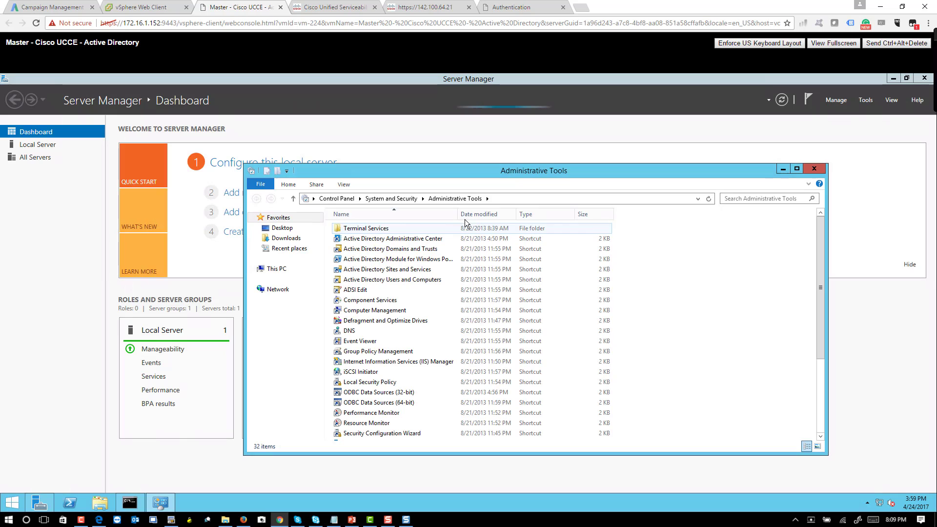
left_click_drag(457, 214, 548, 214)
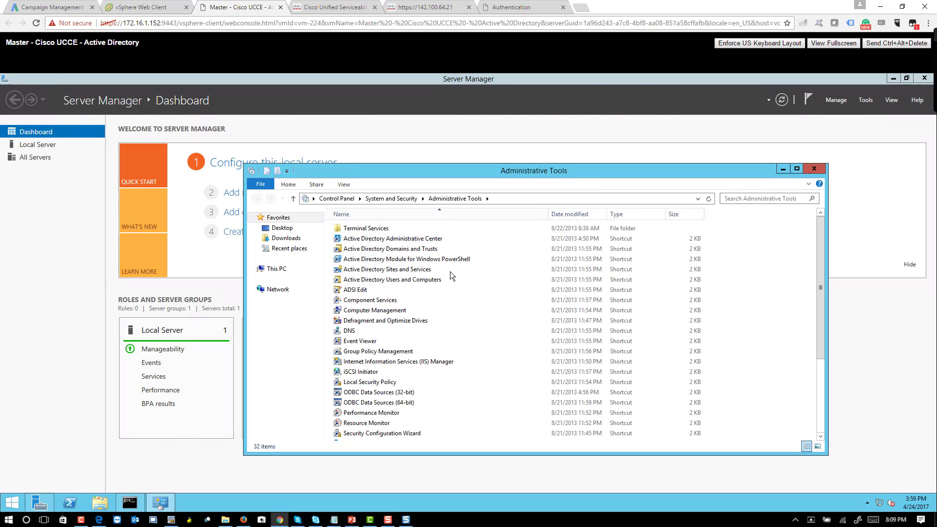
left_click(409, 282)
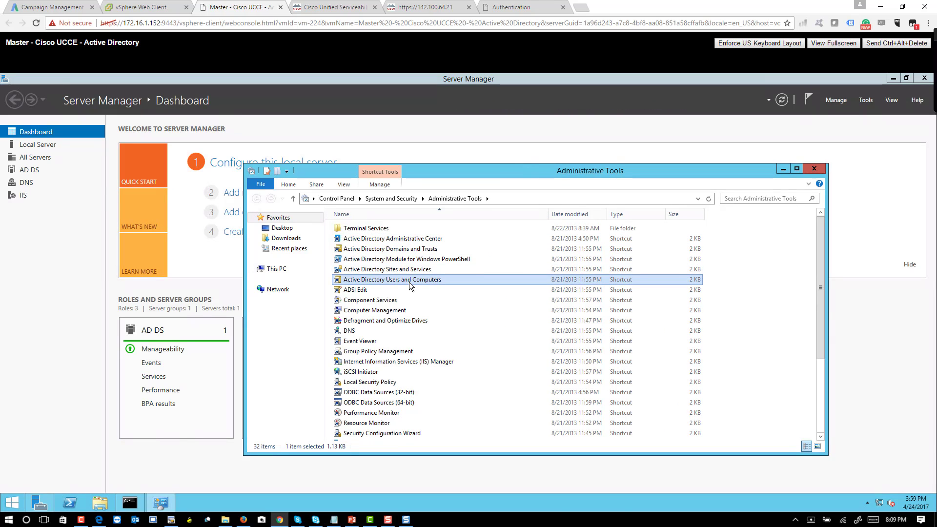
double_click(409, 283)
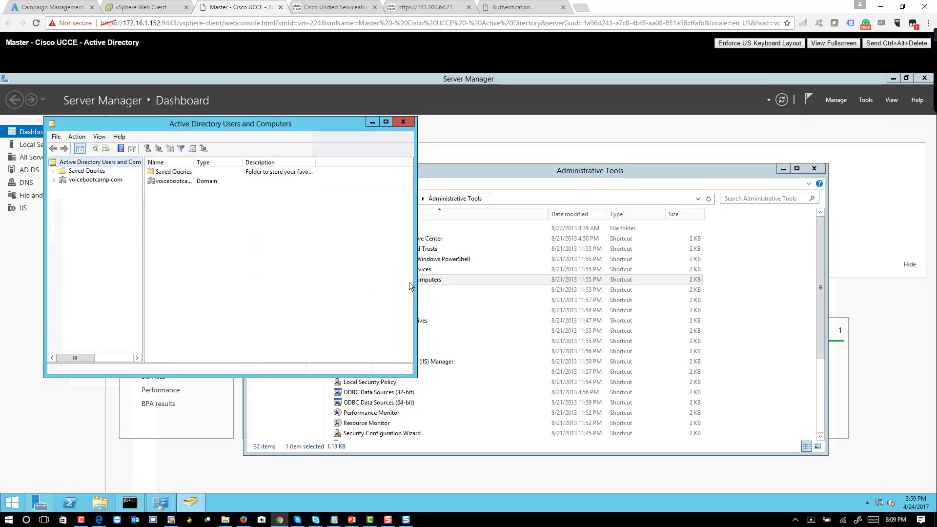
Step: Expand voicebootcamp.com and browse its Computers and Users containers
left_click(97, 171)
double_click(98, 181)
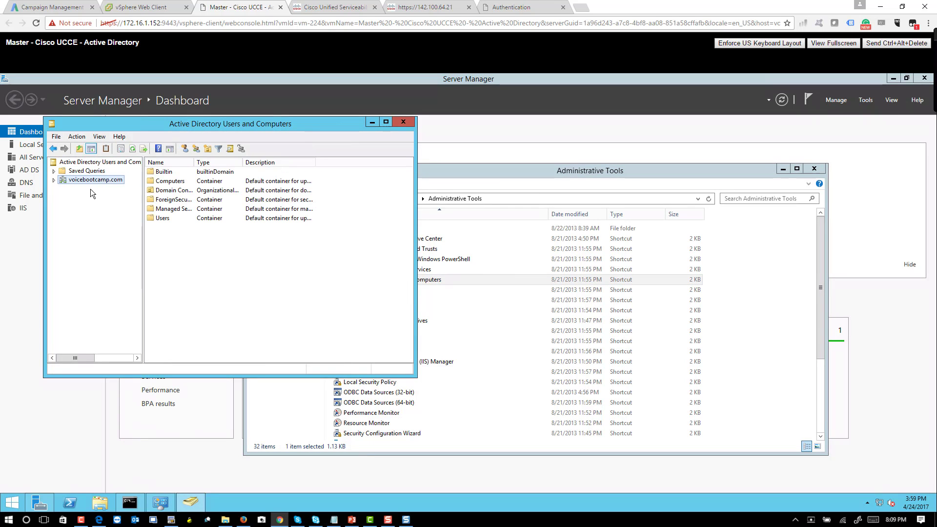
left_click(92, 198)
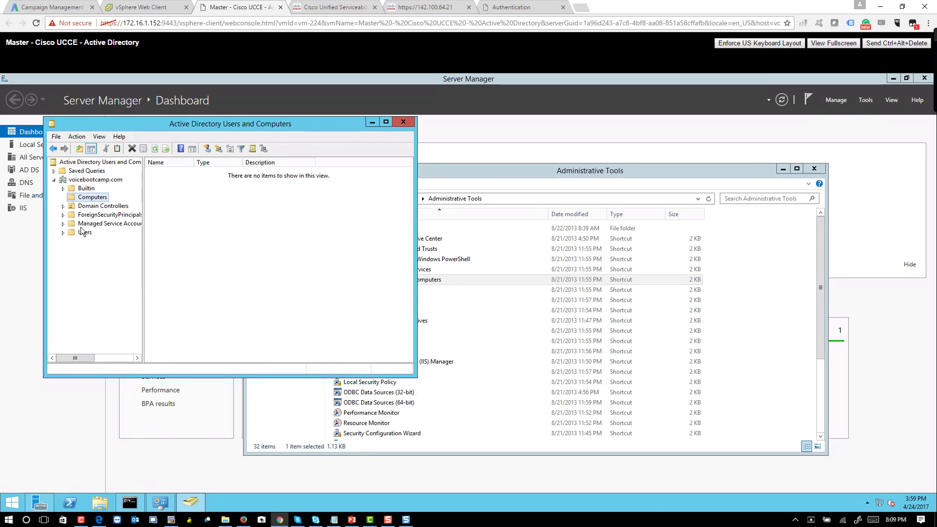
left_click(85, 232)
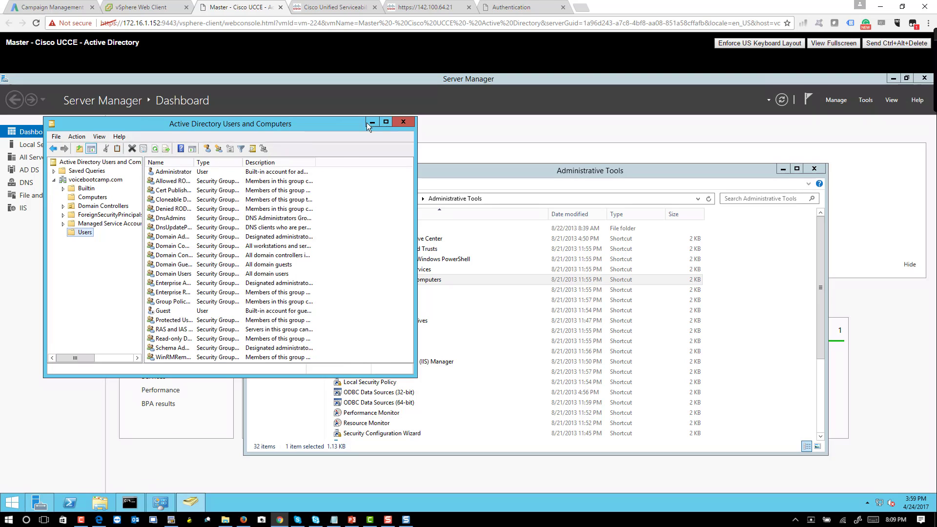
Step: Close Active Directory Users and Computers, Administrative Tools and Server Manager
left_click(404, 122)
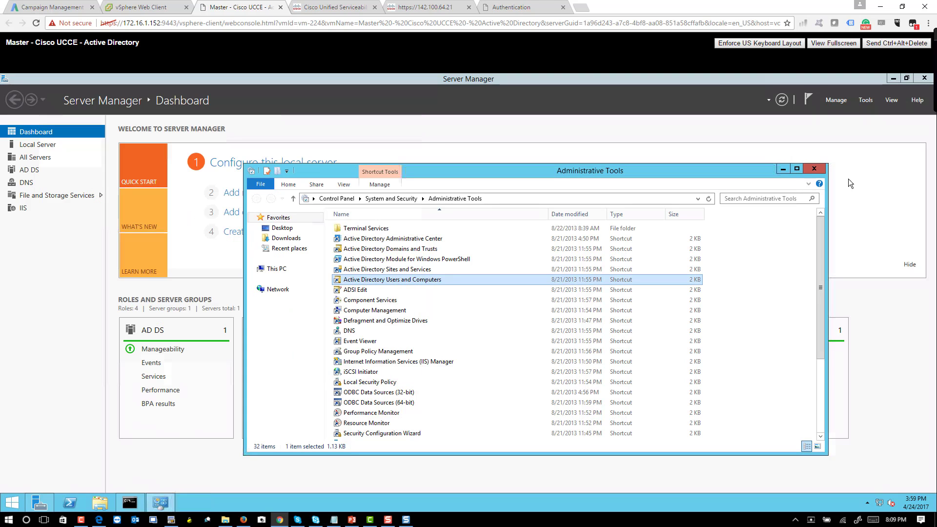
left_click(814, 169)
left_click(924, 80)
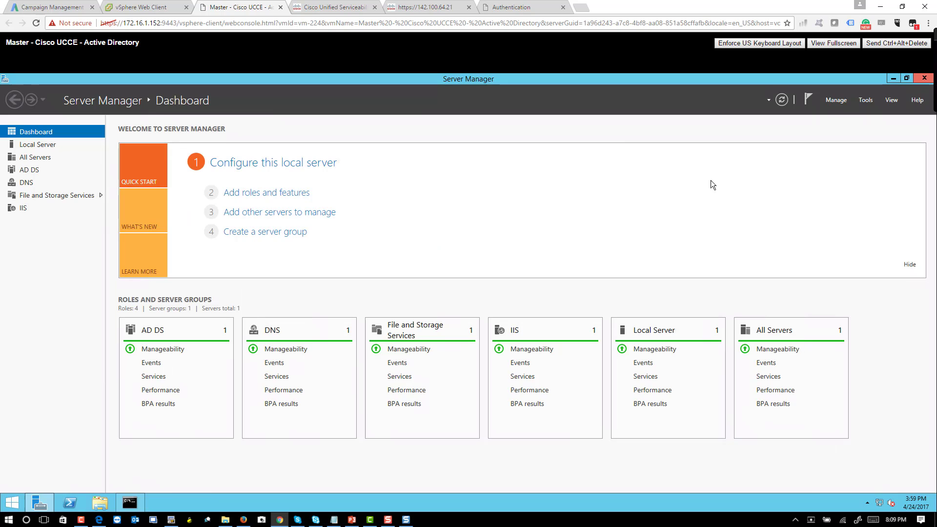
Step: Close the command prompt and select Master - Cisco UCCE - Rogger A in the vSphere Navigator
left_click(348, 104)
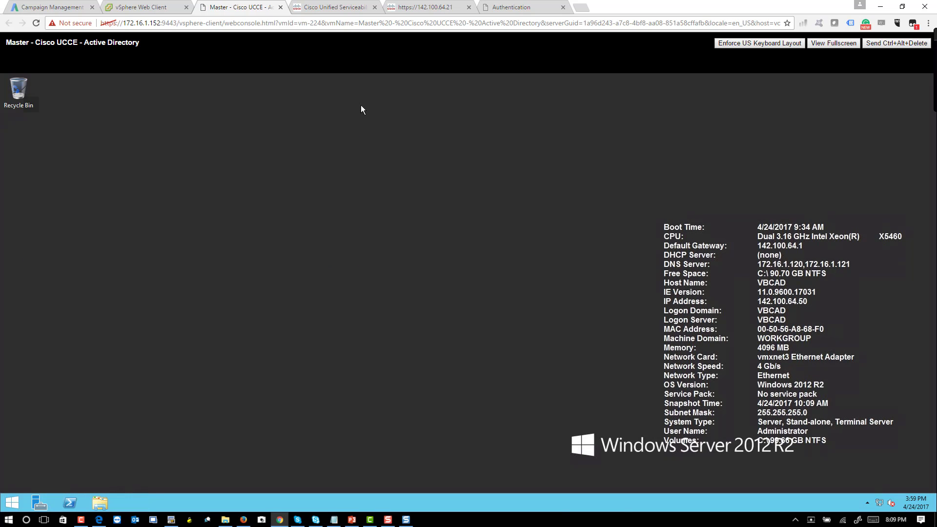
left_click(141, 7)
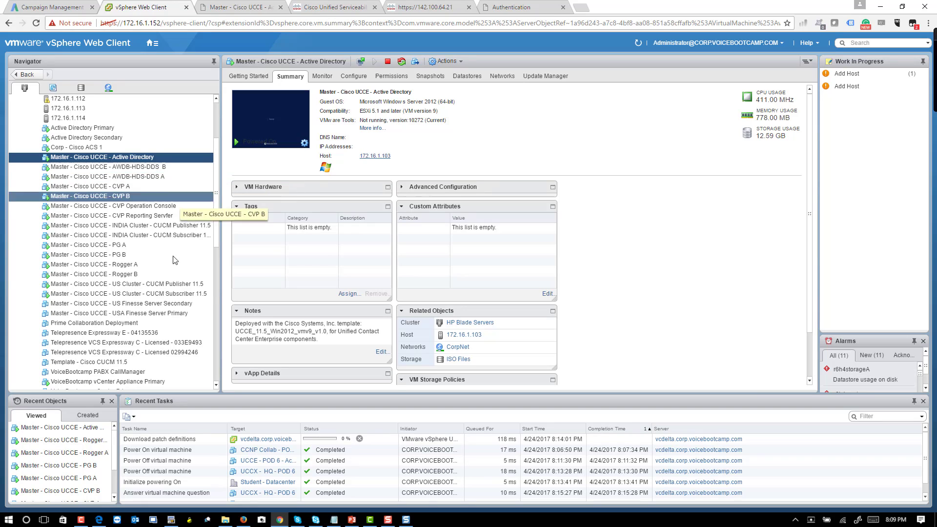
left_click(165, 266)
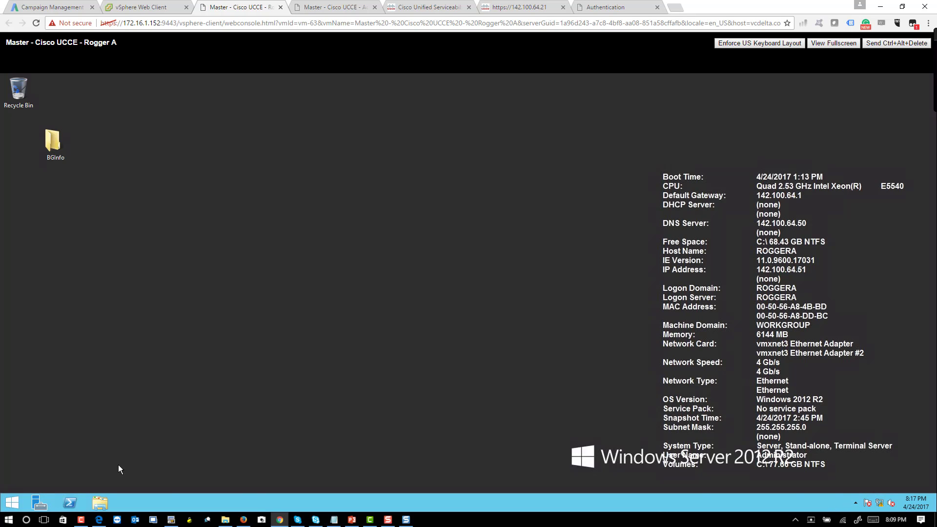
Step: From Local Server, open roggera's Computer Name/Domain Changes dialog and select Domain membership
left_click(42, 503)
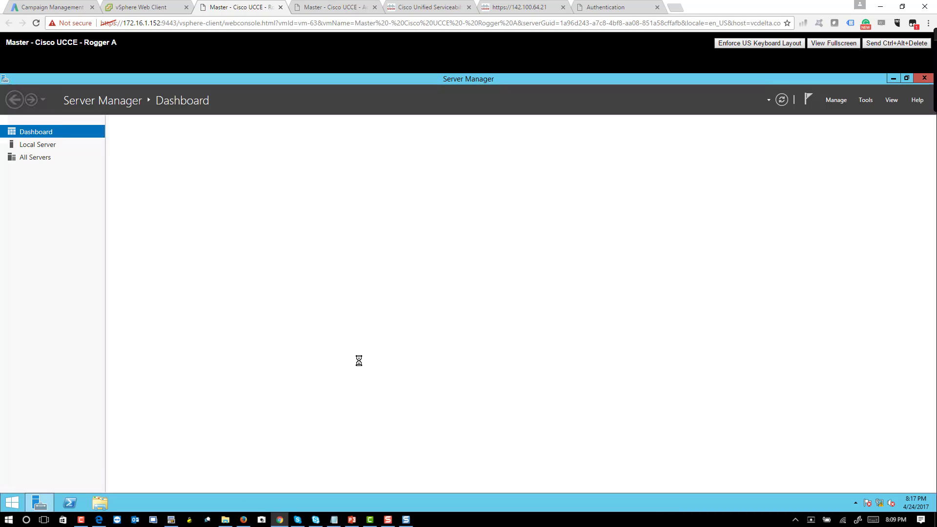
left_click(35, 146)
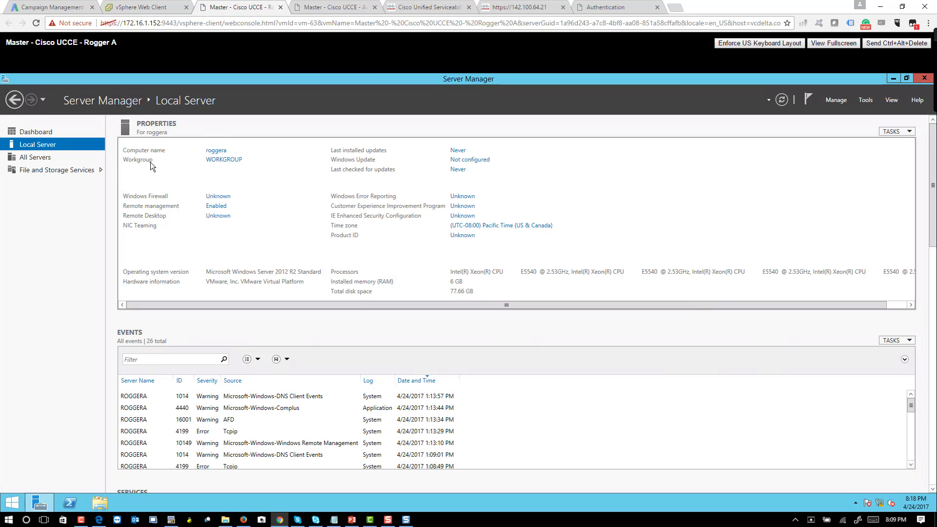
left_click(215, 154)
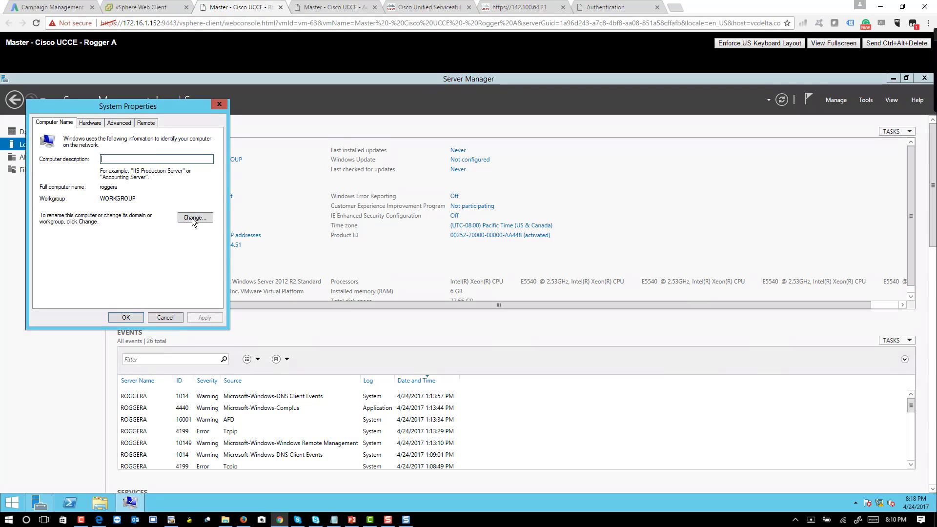
left_click(192, 219)
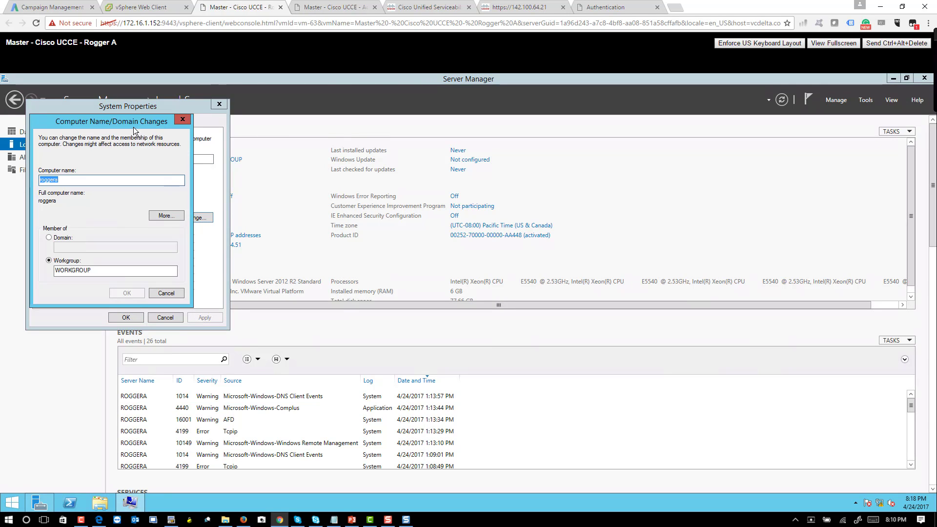
left_click_drag(133, 125, 383, 164)
left_click(315, 277)
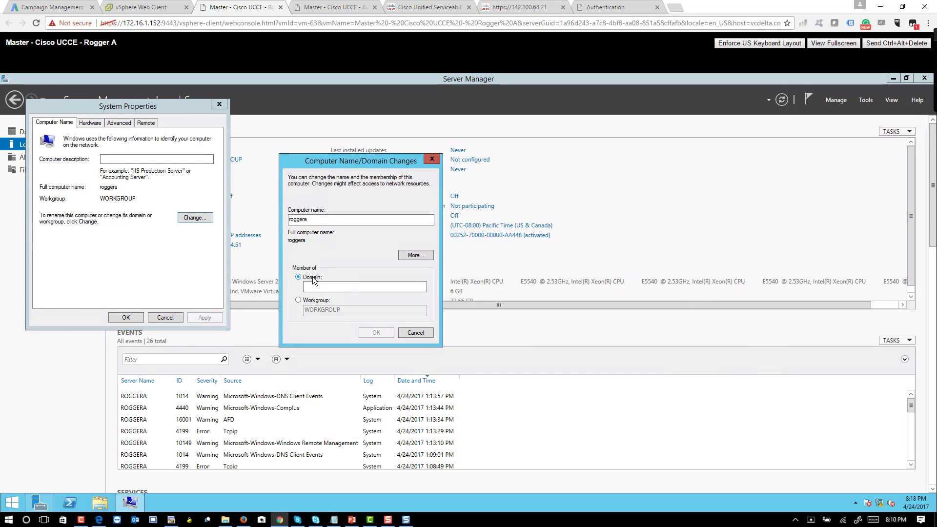
right_click(14, 506)
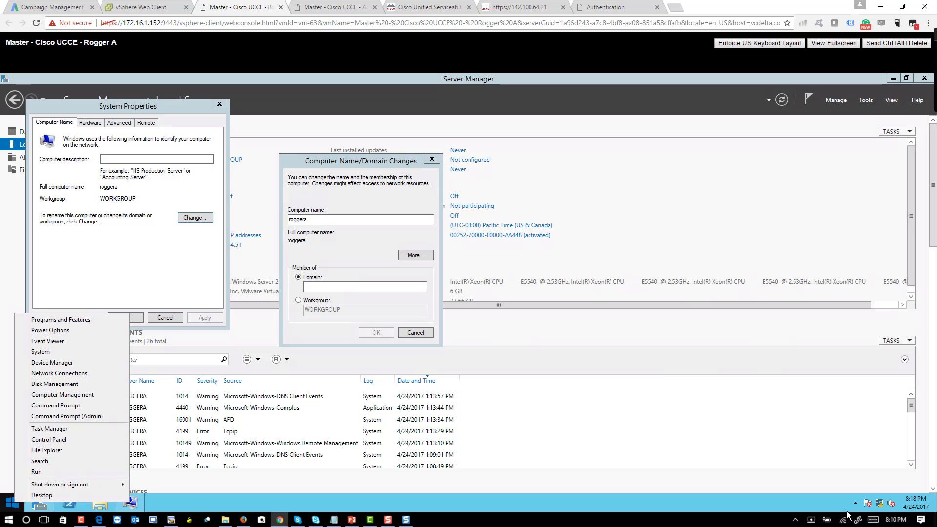
right_click(886, 507)
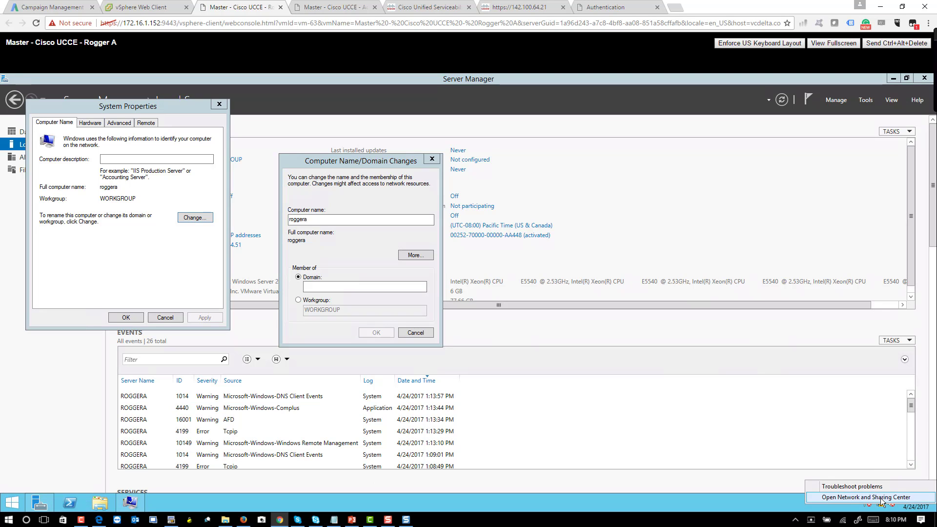
left_click(862, 492)
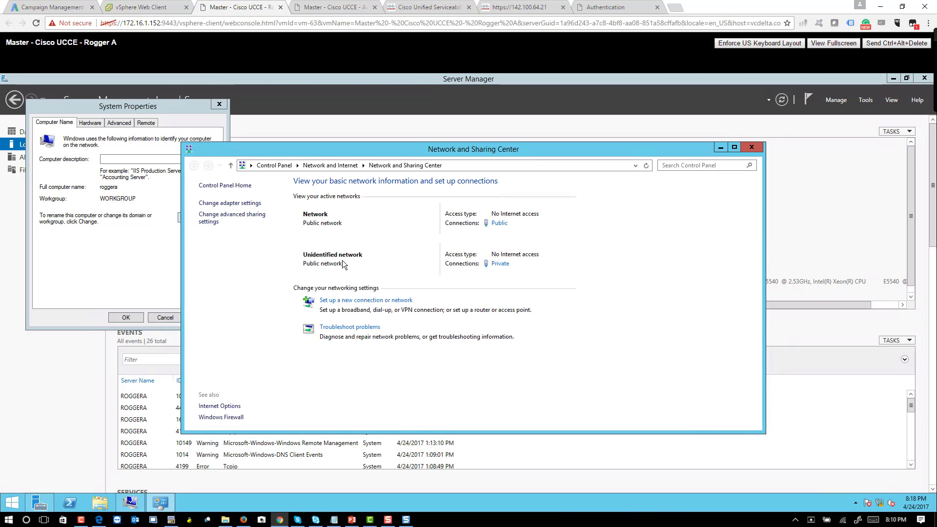
left_click(250, 205)
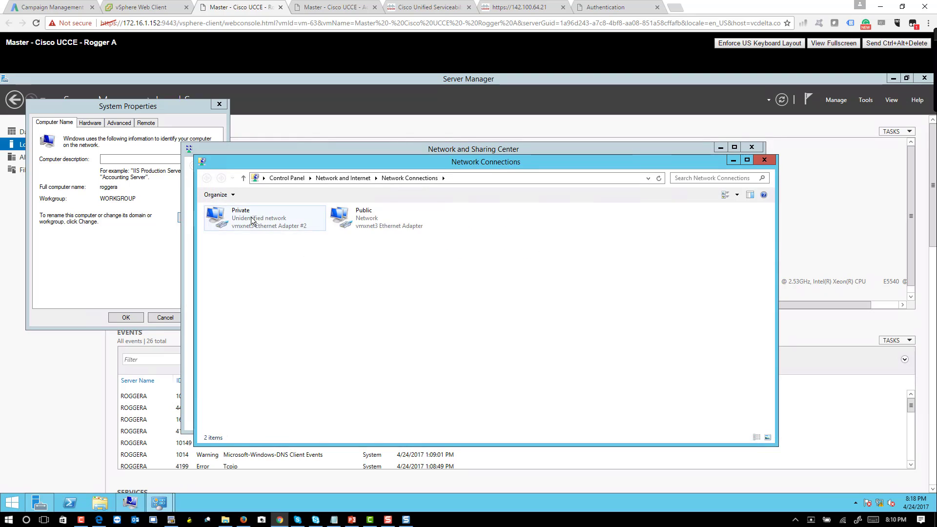
left_click(317, 227)
left_click(352, 221)
right_click(352, 221)
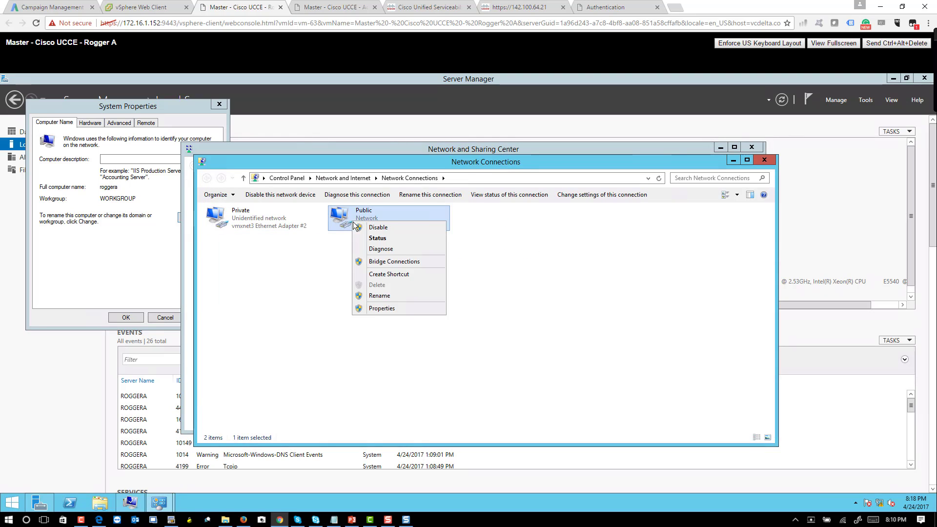
left_click(388, 309)
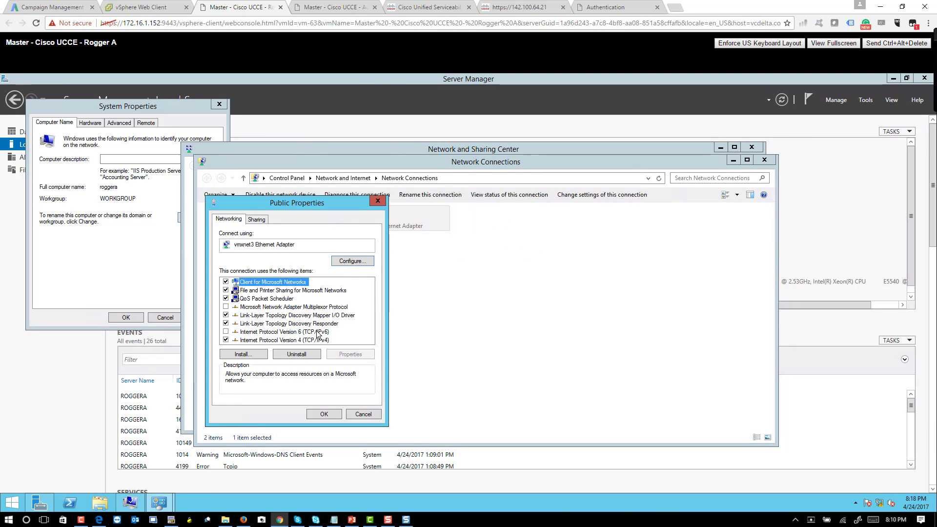
double_click(309, 340)
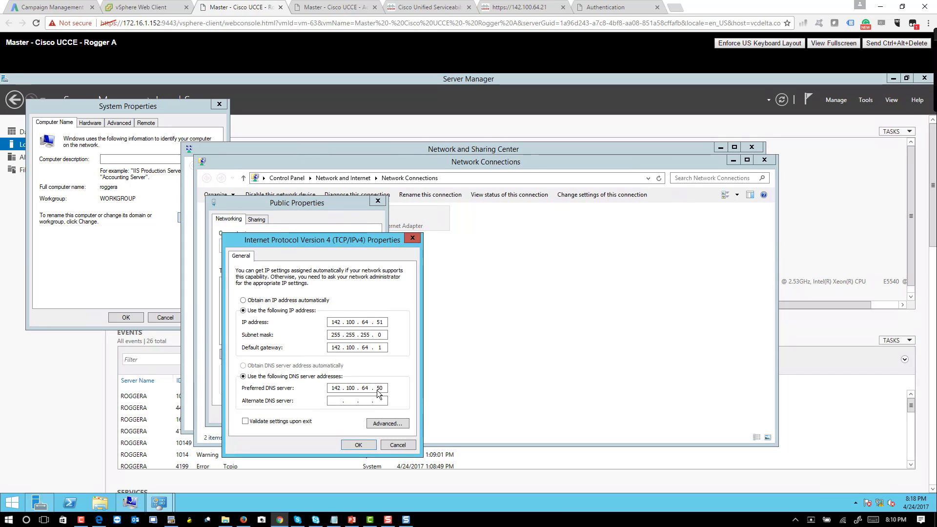
double_click(380, 388)
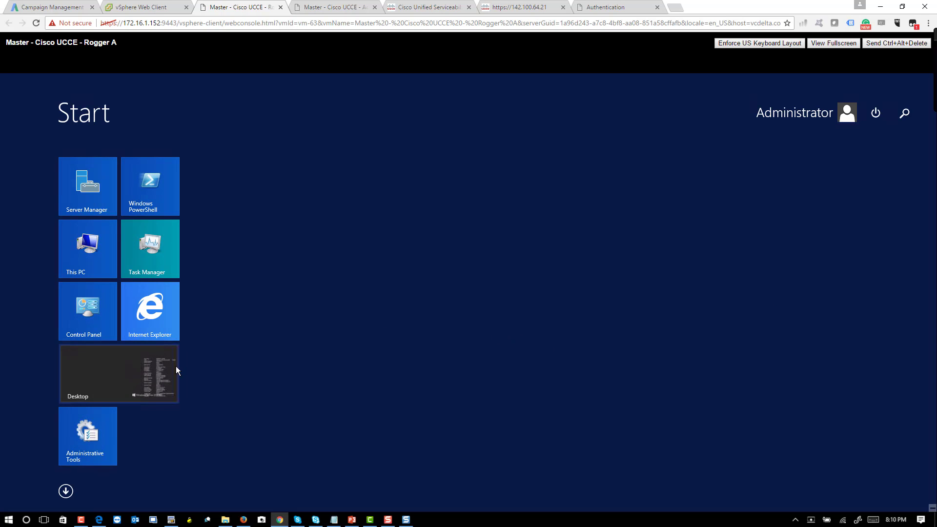
left_click(176, 367)
key("super+w")
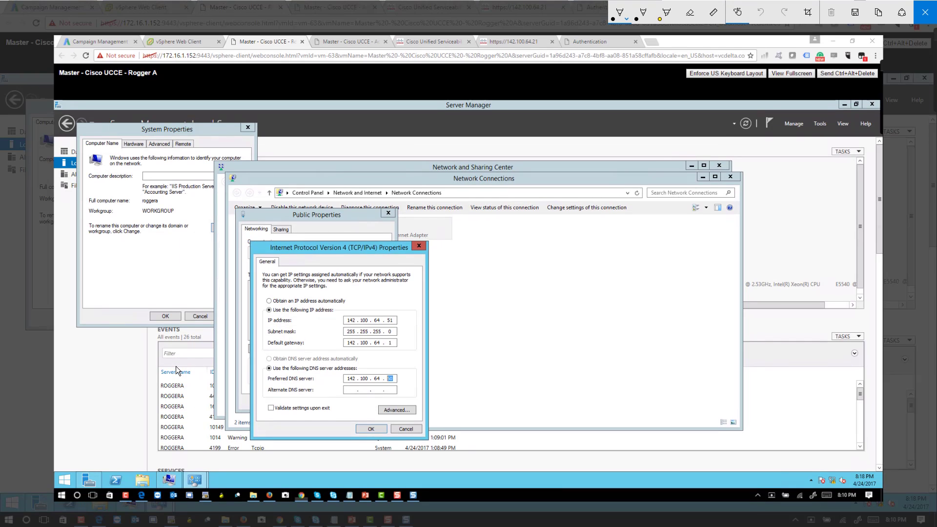
mouse_move(409, 352)
left_mouse_down()
mouse_move(366, 403)
mouse_move(386, 358)
left_mouse_up()
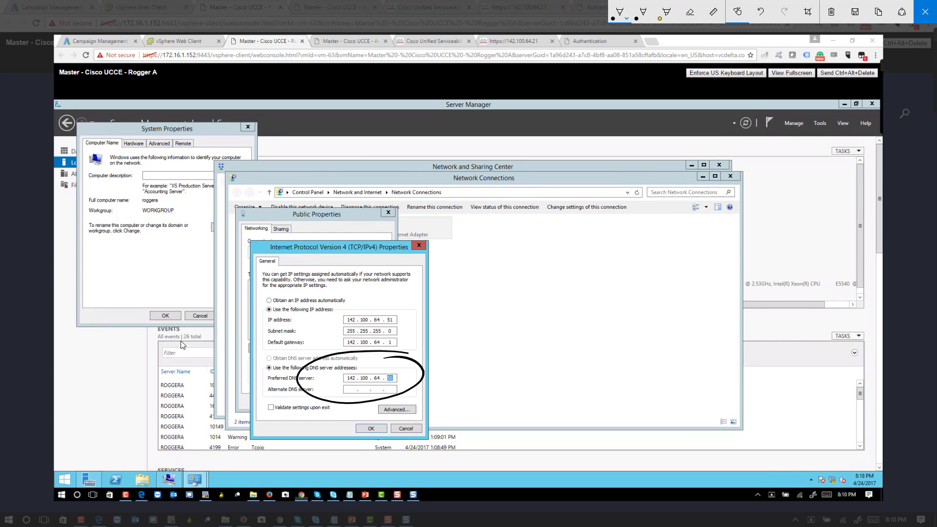
left_click(925, 11)
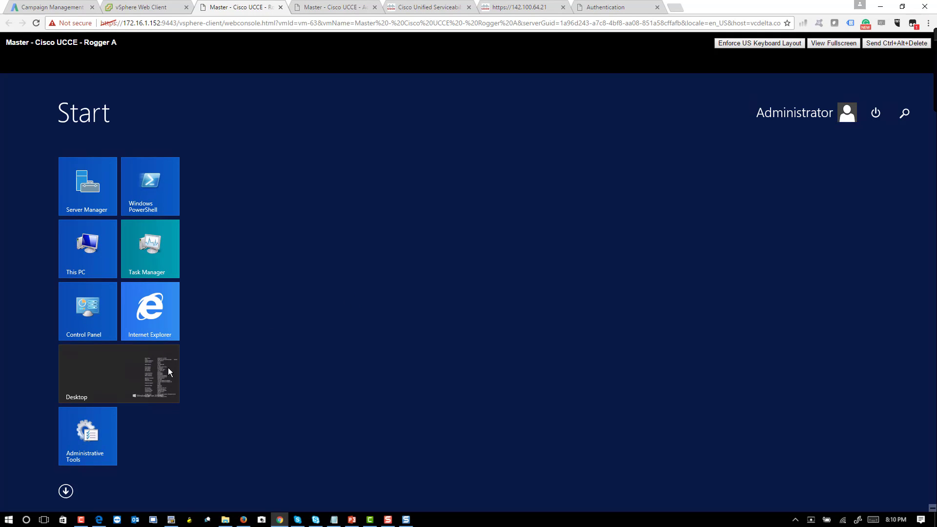
left_click(107, 391)
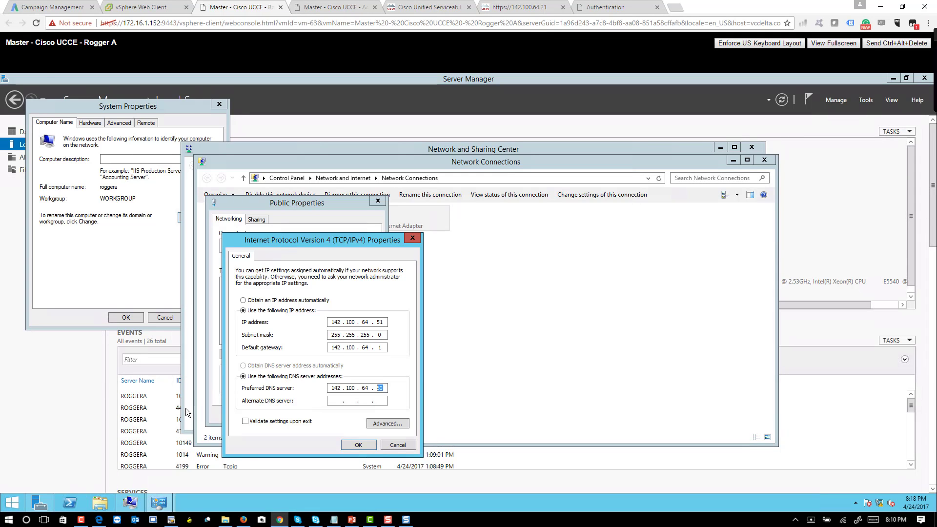
left_click(405, 447)
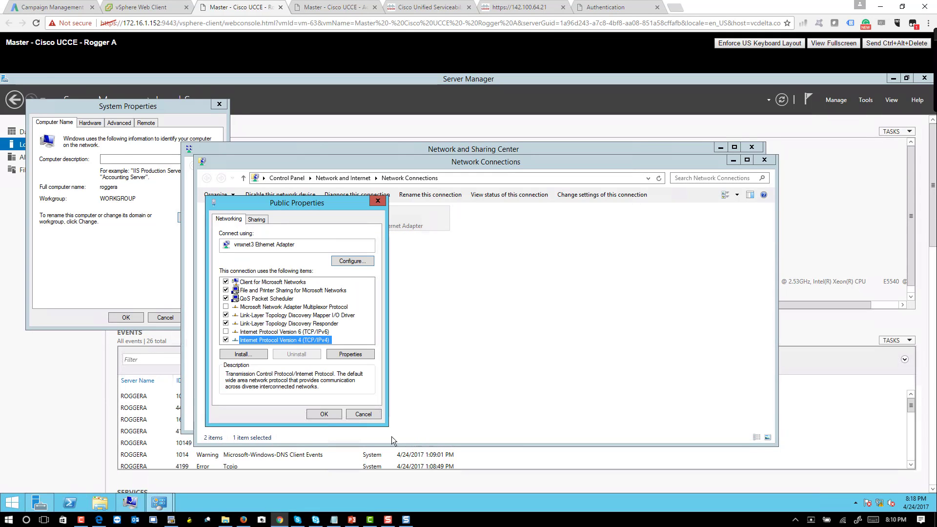
left_click(379, 414)
left_click(764, 160)
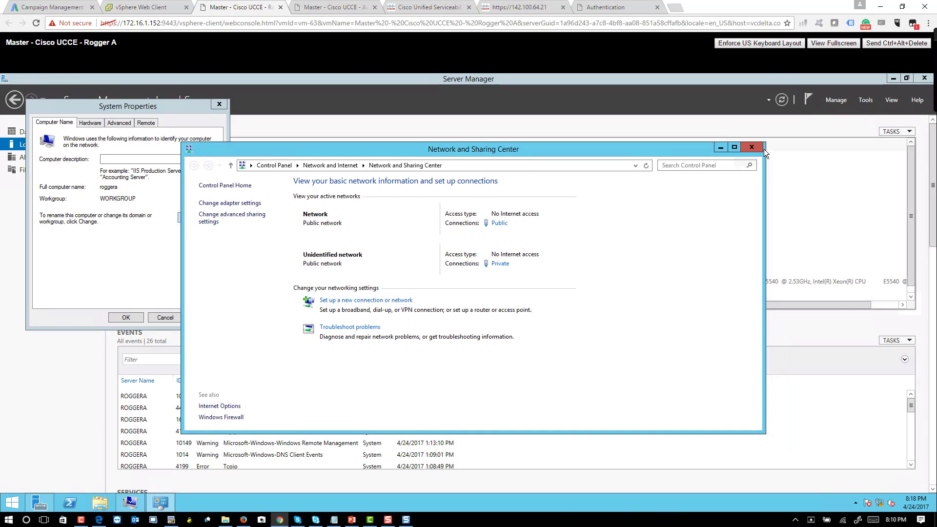
left_click(760, 149)
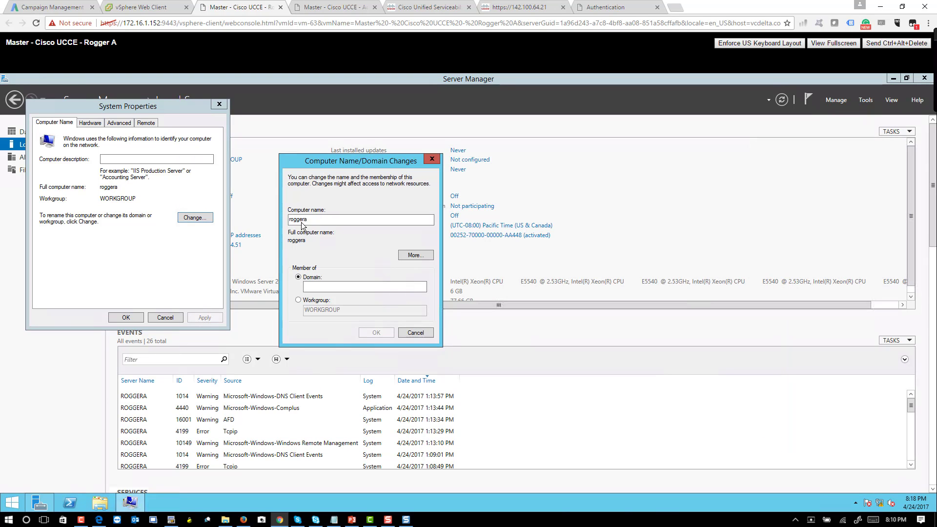
left_click(313, 285)
left_click(418, 256)
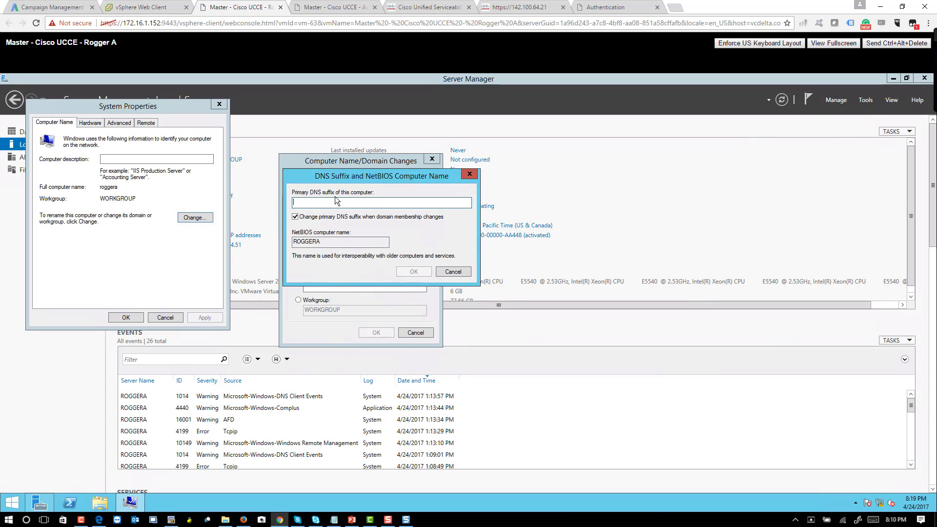
type("voicebootcamp.com")
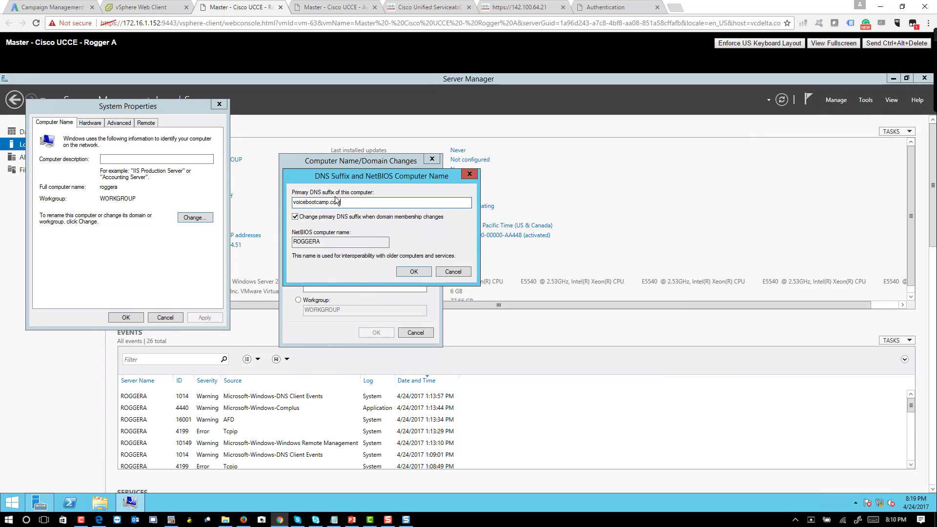
key("Return")
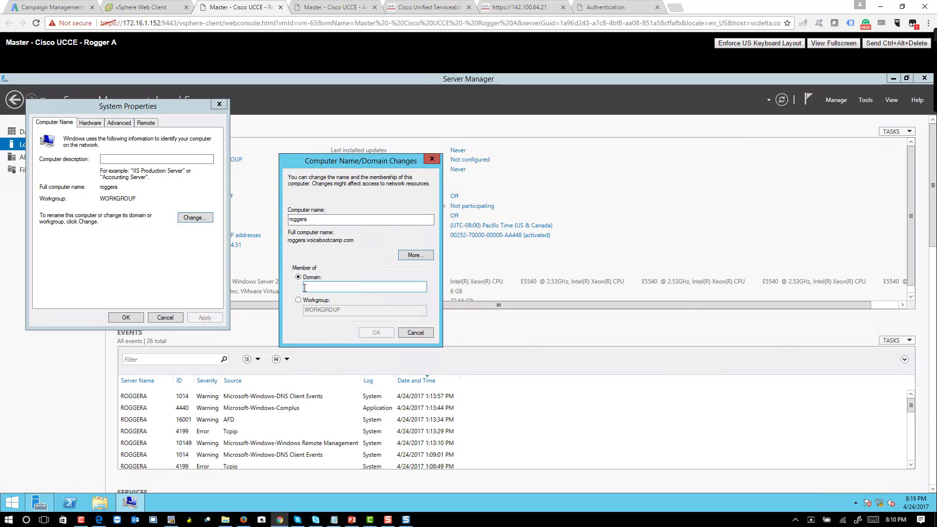
Step: Join the voicebootcamp.com domain, entering the domain administrator's username and password
left_click(308, 280)
type("voicebootcamp.com")
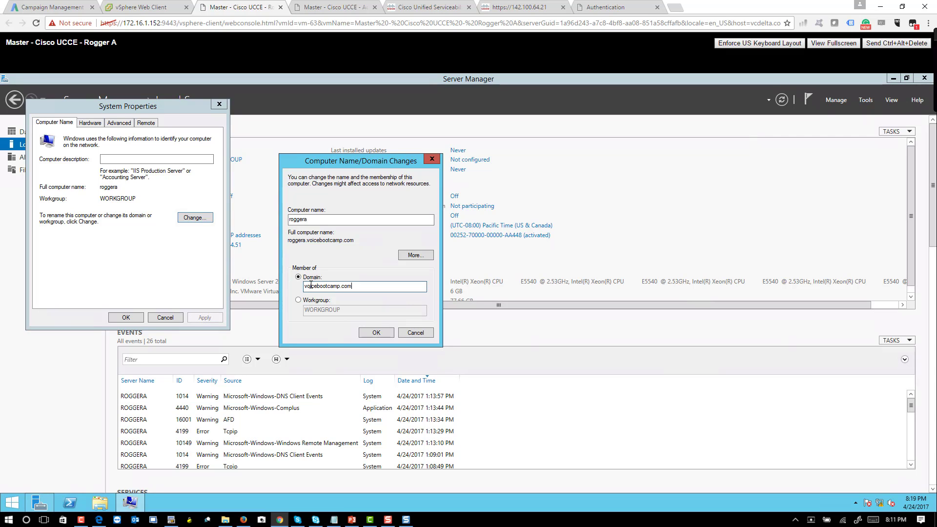
left_click(377, 332)
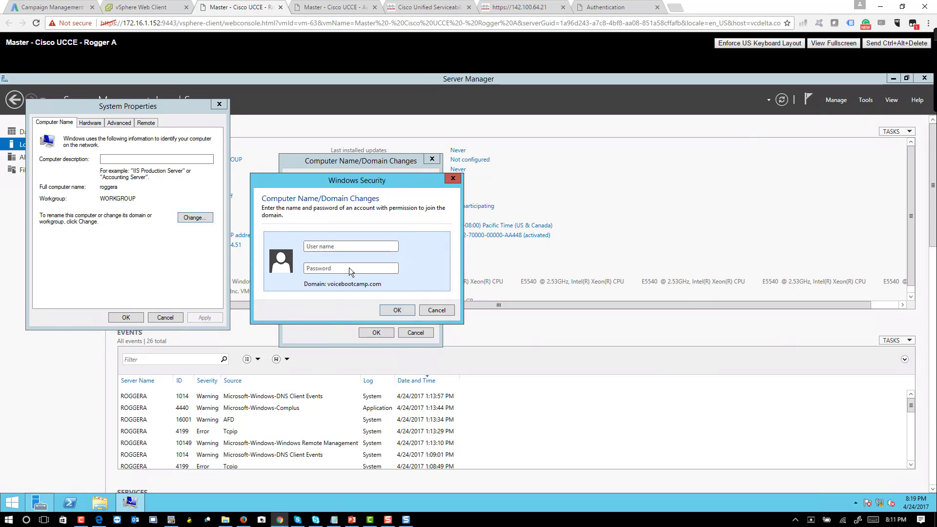
type("adm********")
key("Return")
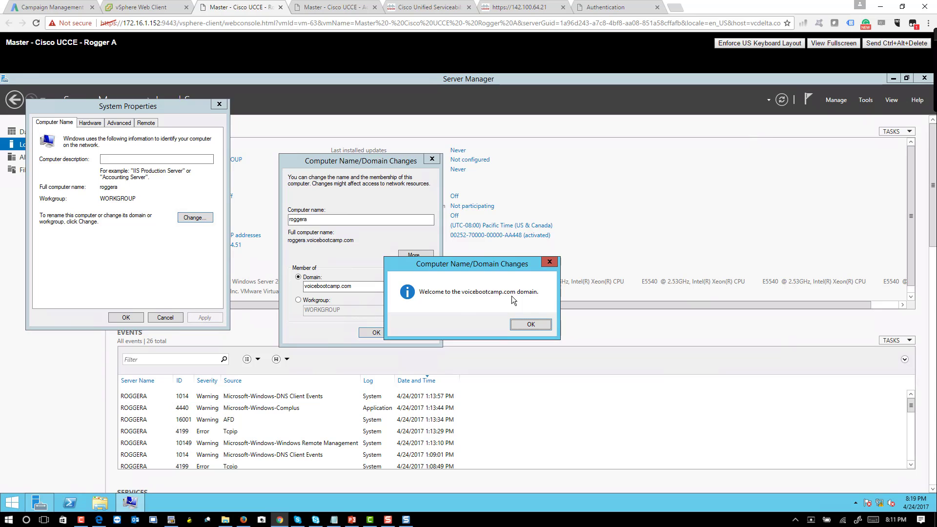
left_click(531, 324)
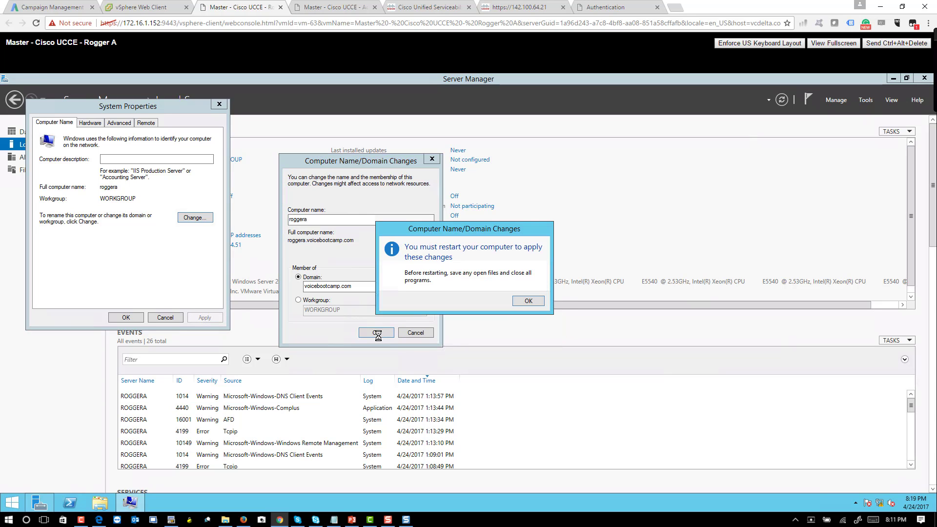
left_click(528, 301)
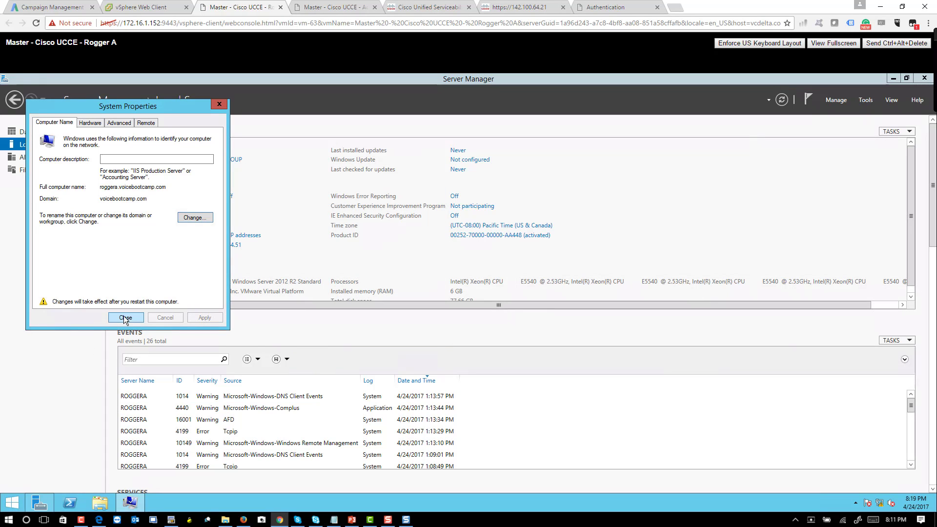
left_click(79, 374)
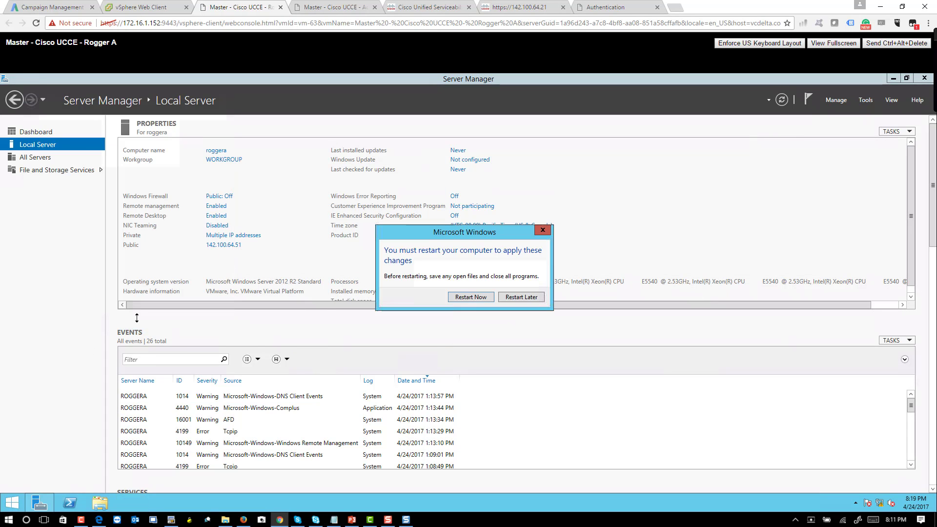
left_click(471, 297)
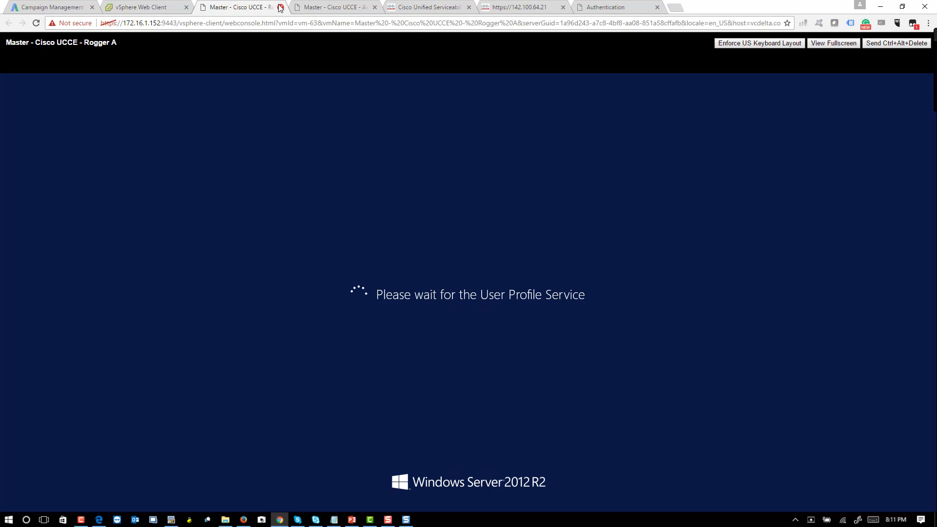
Step: Close the Rogger A console tab and select Master - Cisco UCCE - Rogger B in the Navigator
left_click(281, 7)
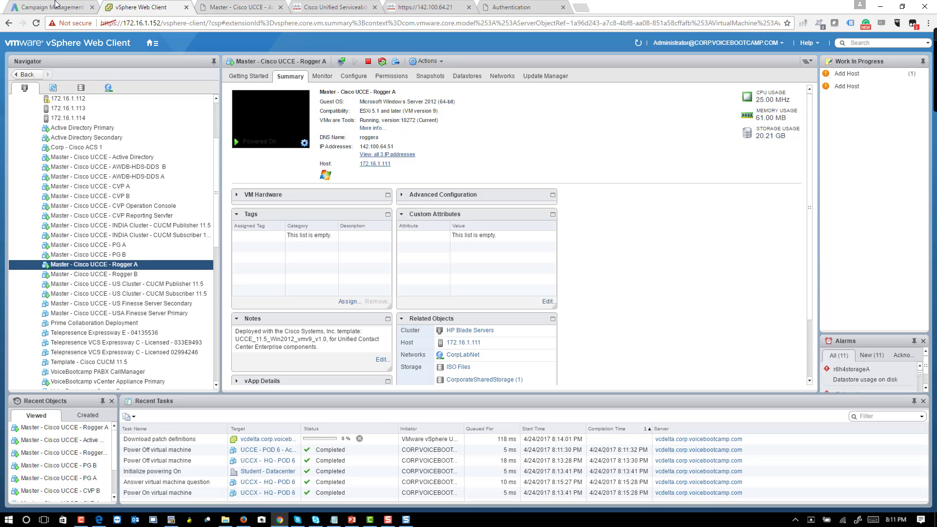
left_click(140, 272)
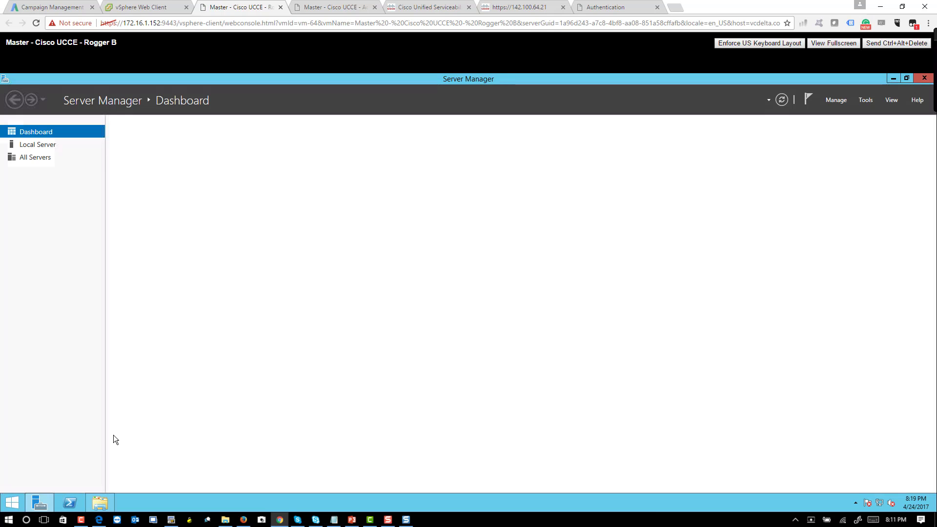
left_click(43, 146)
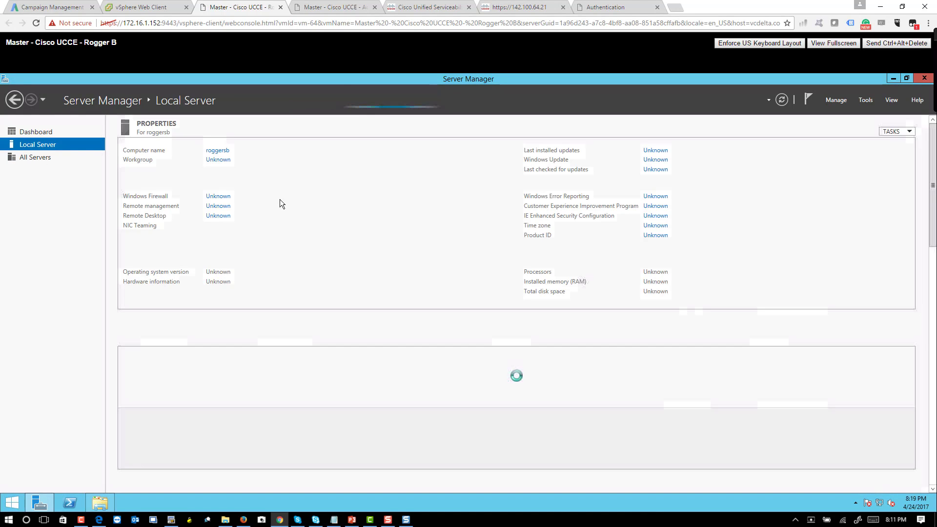
left_click(219, 151)
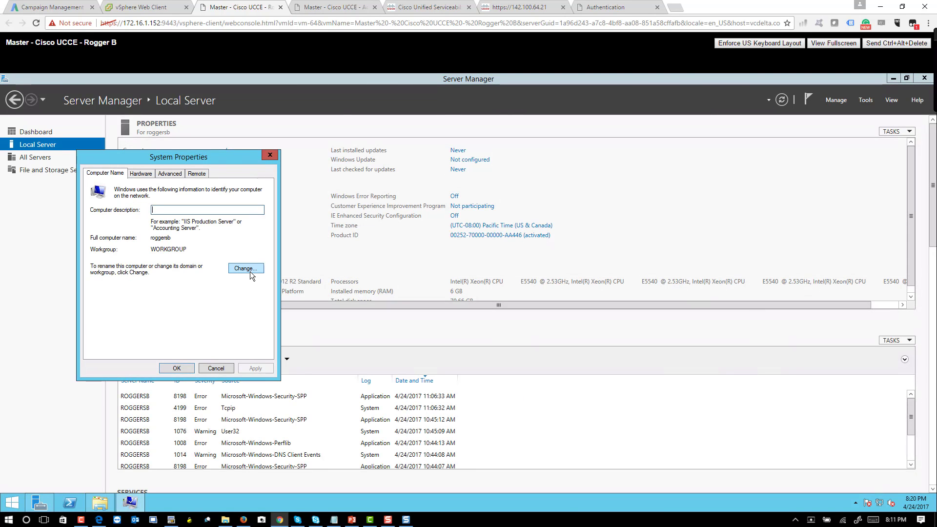
left_click(250, 270)
left_click(215, 267)
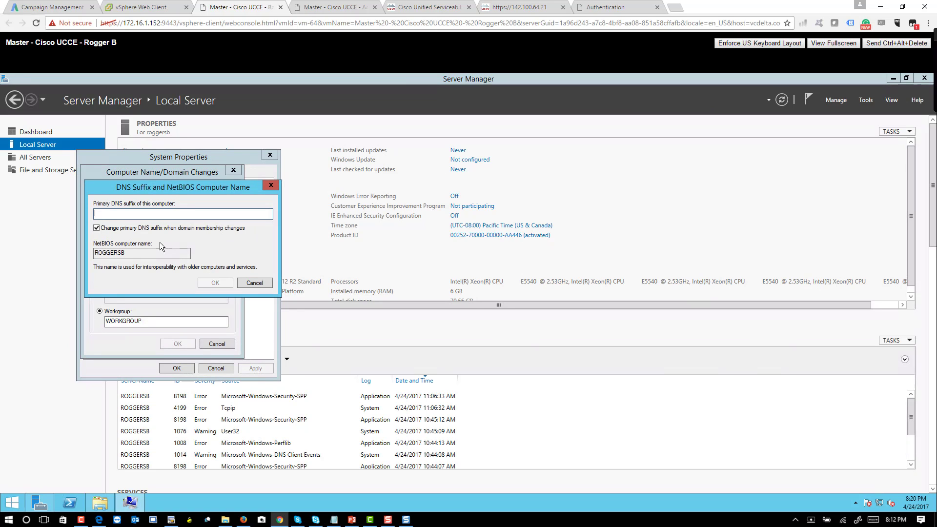
type("voicebootcamp.com")
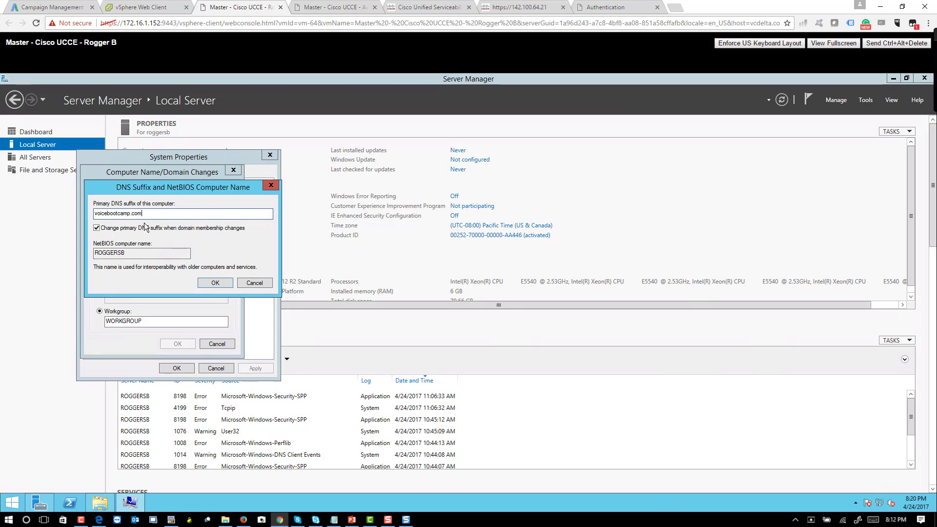
key("Return")
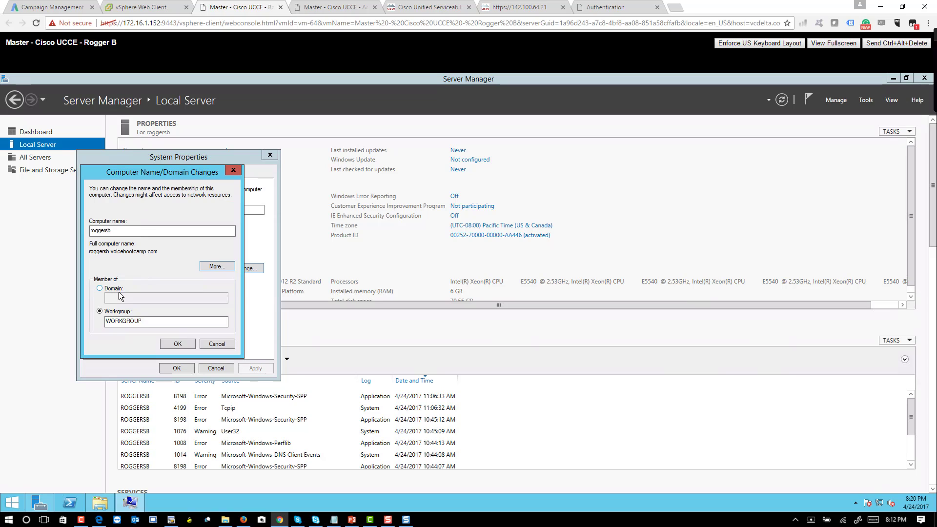
Step: Attempt joining voicebootcamp.com, dismiss the unreachable domain controller error, and open Network and Sharing Center
key("alt+d")
type("voicebootcamp.com")
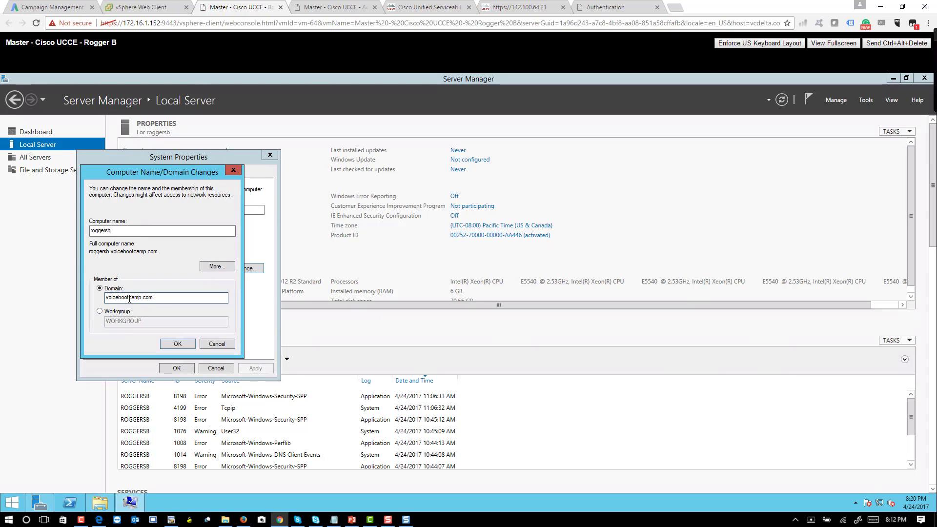
key("Return")
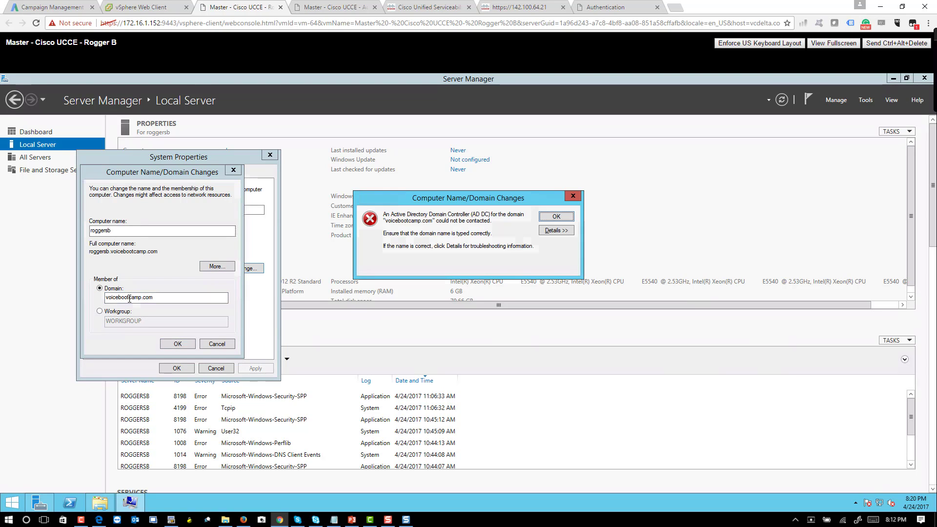
left_click(565, 218)
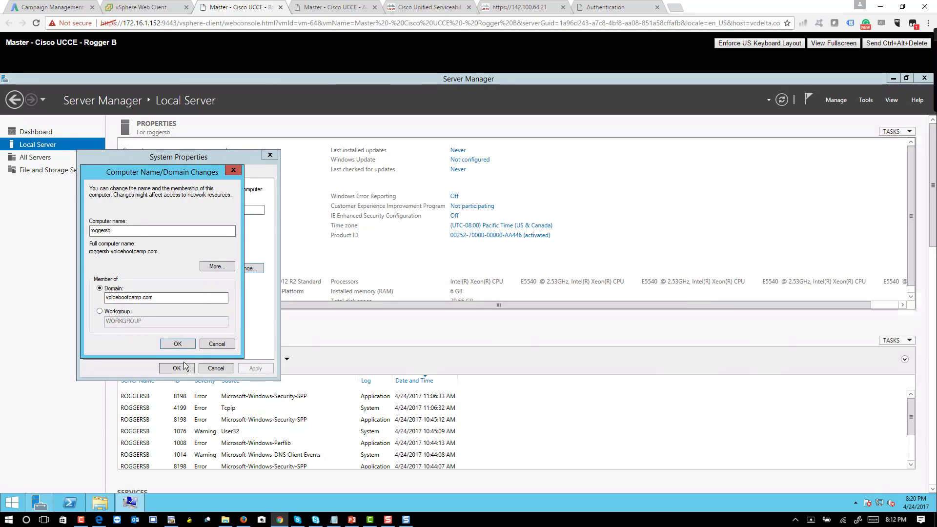
right_click(879, 503)
left_click(859, 483)
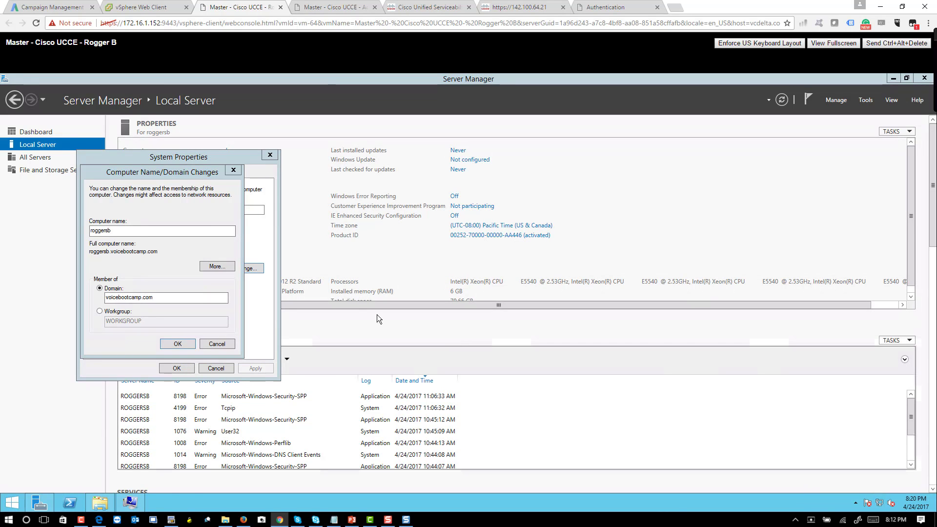
Step: In the Public adapter's IPv4 properties, enter DNS 142.100.64.50 and 142.100.64.49 and save
left_click(251, 216)
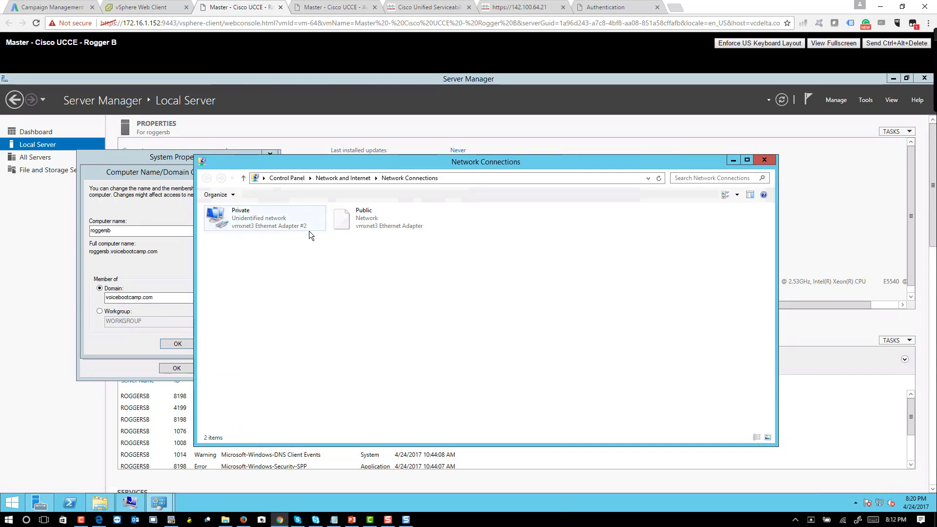
right_click(365, 225)
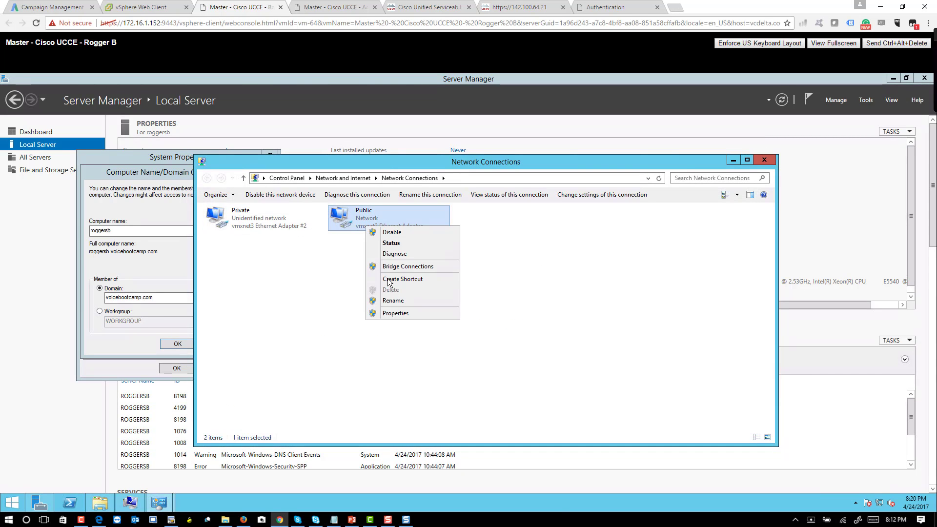
left_click(394, 314)
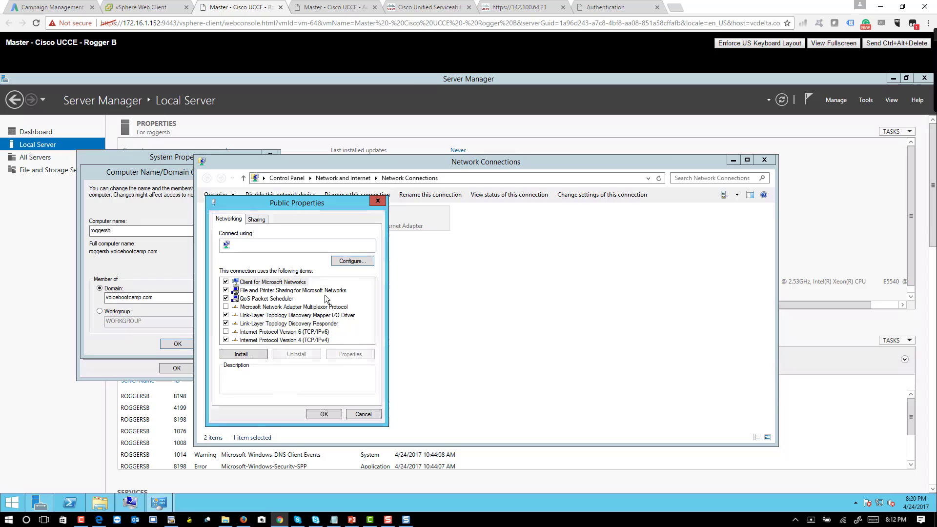
double_click(306, 340)
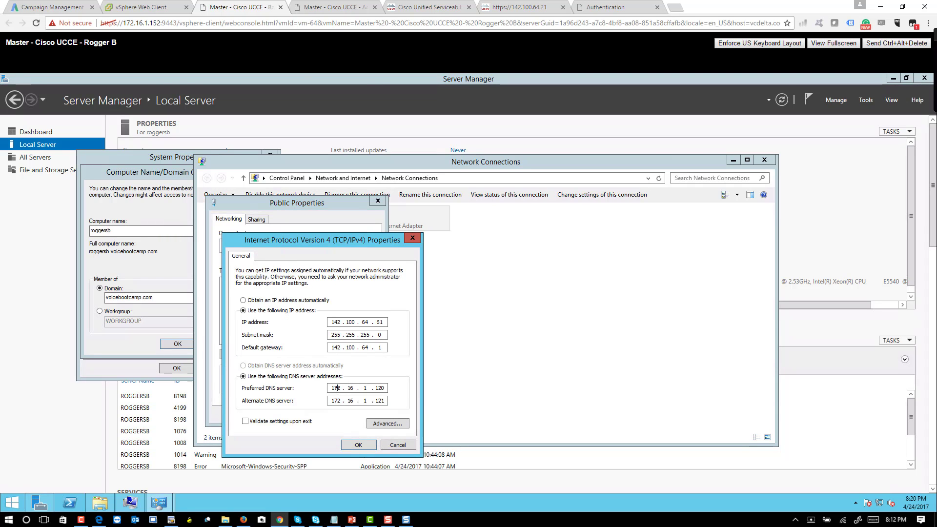
type("142 . 100 . 6")
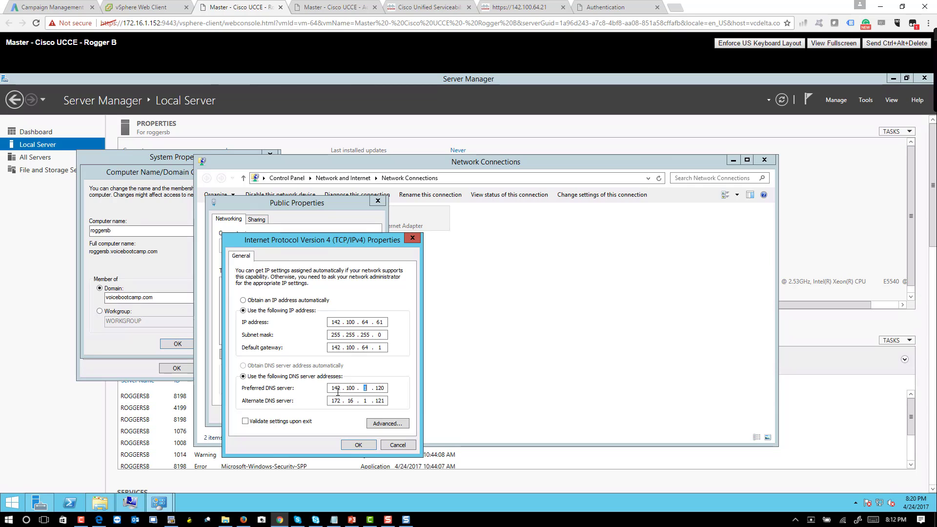
type("4 . 50")
key("Tab")
type("142 . 100 . 64 . 49")
left_click(360, 444)
Step: Save Rogger B's Private adapter advanced TCP/IP DNS settings with DNS registration turned off
left_click(329, 415)
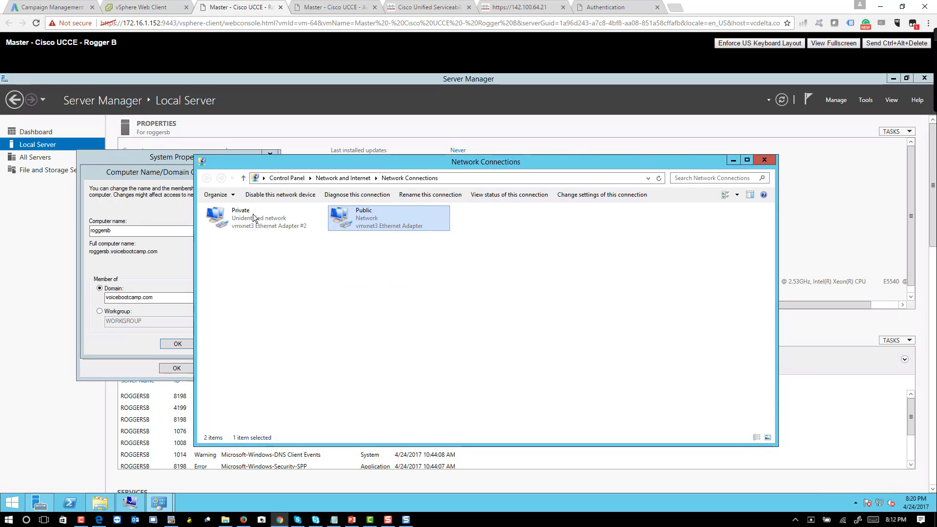
left_click(236, 223)
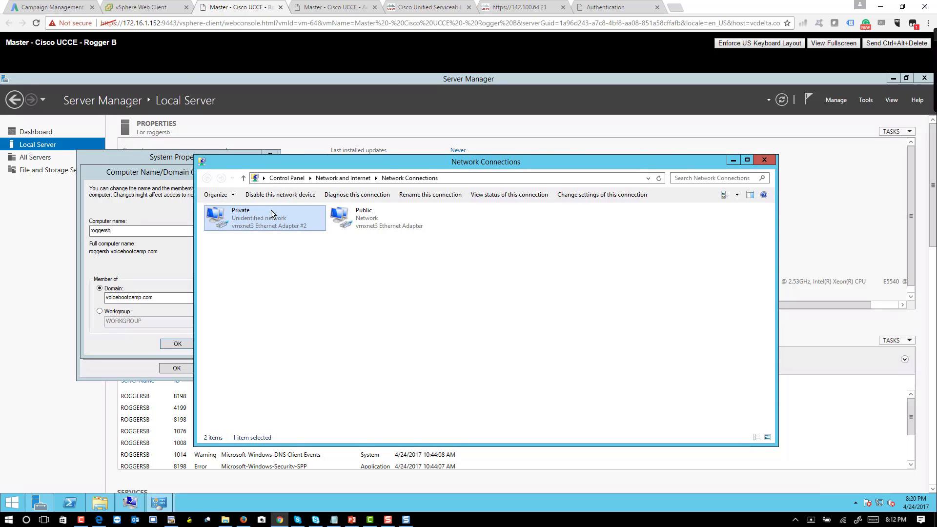
right_click(280, 224)
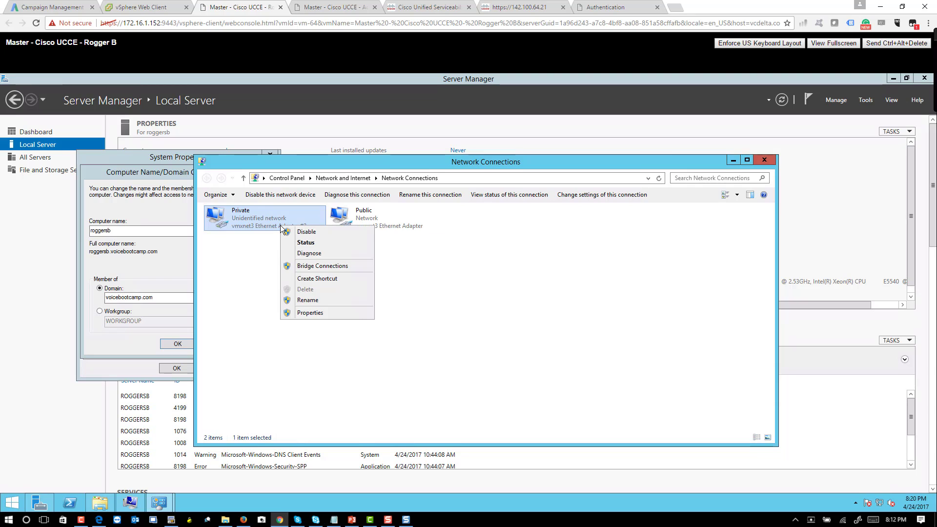
left_click(318, 313)
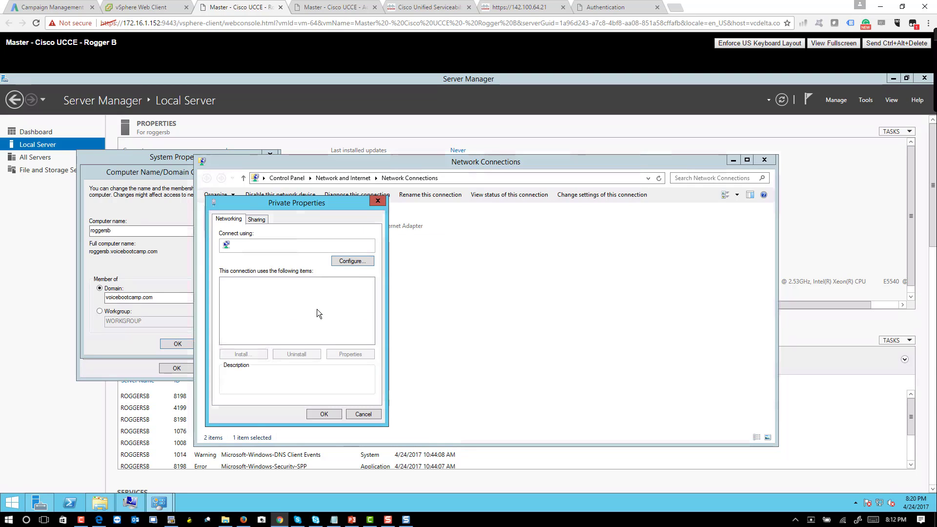
double_click(297, 341)
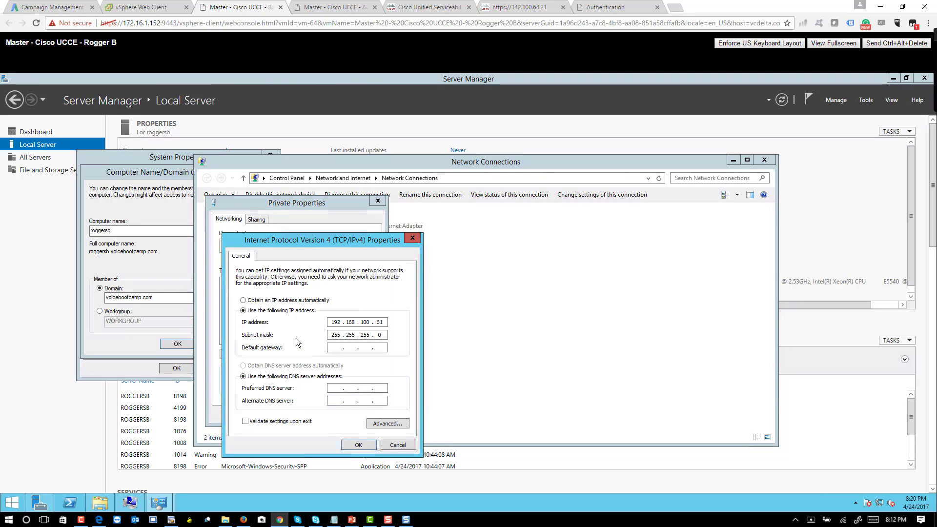
left_click(387, 423)
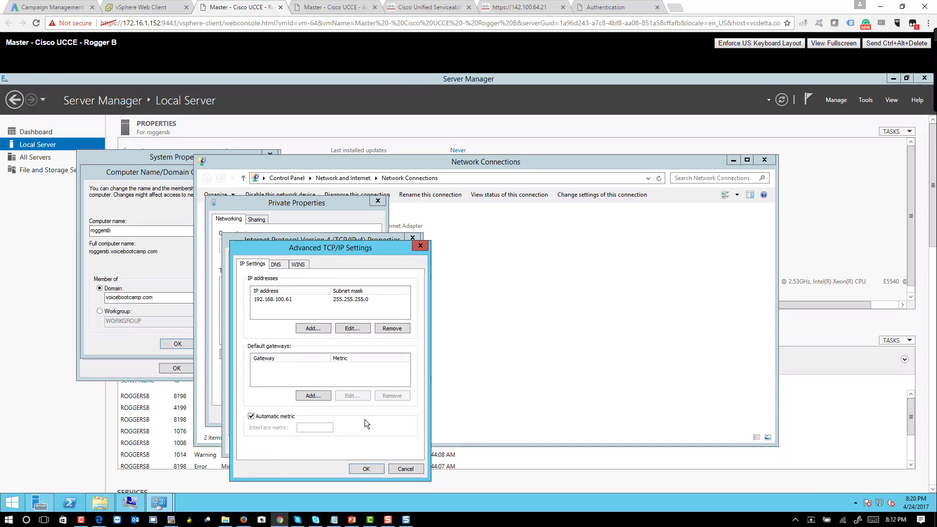
left_click(277, 265)
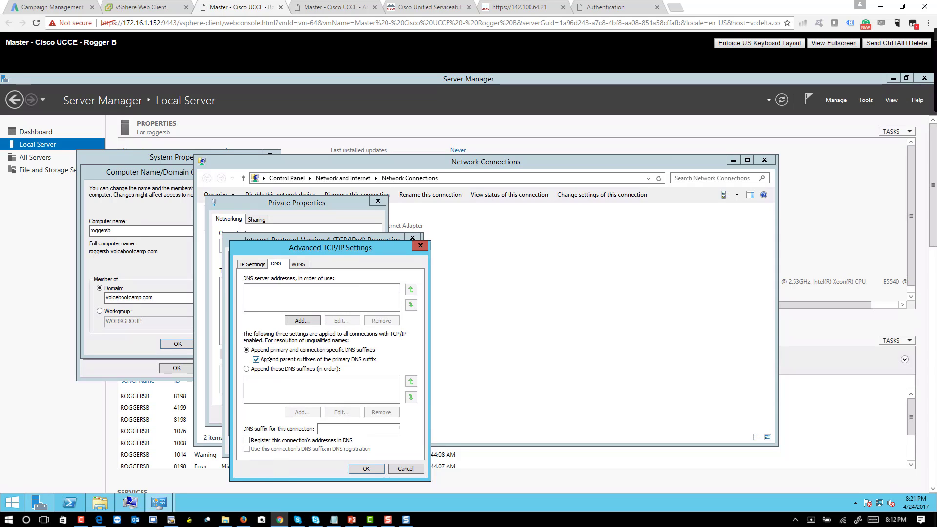
left_click(367, 469)
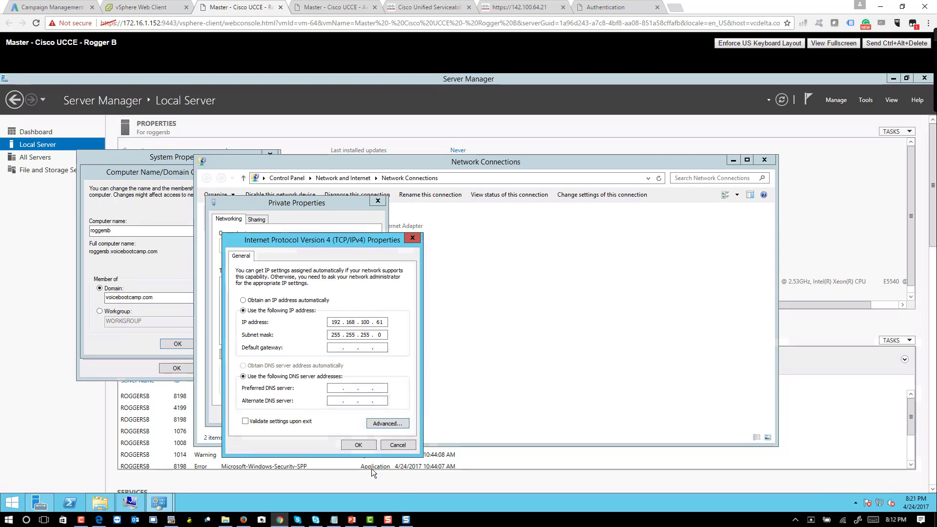
left_click(362, 445)
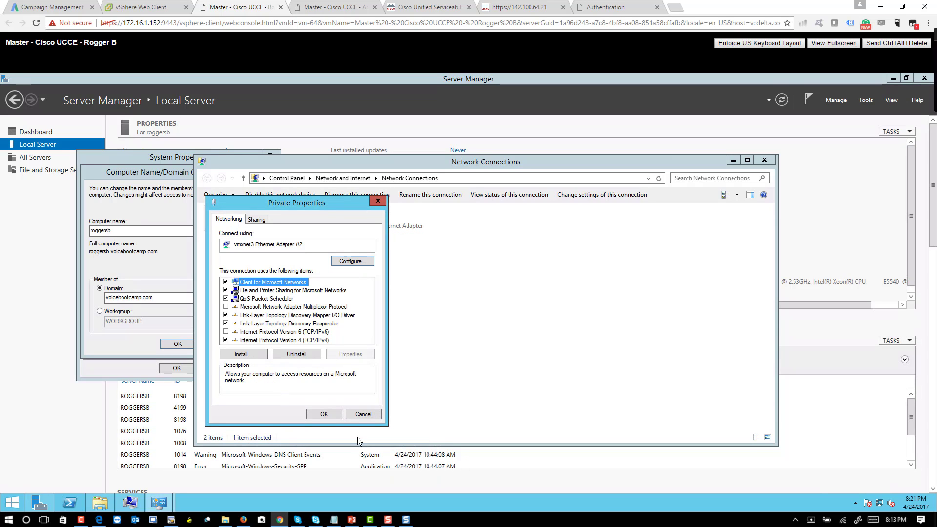
left_click(320, 413)
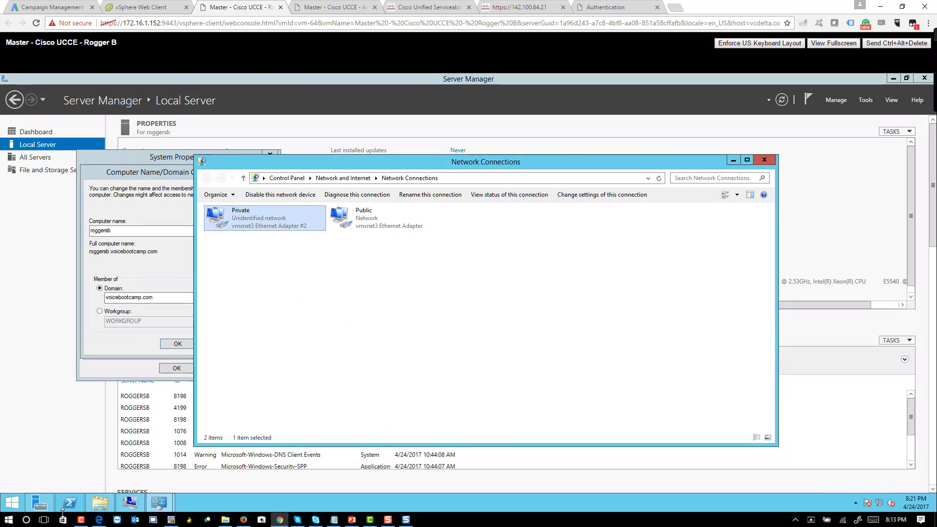
Step: Flush Rogger B's DNS cache by running ipconfig /flushdns in a command prompt
right_click(20, 508)
left_click(39, 471)
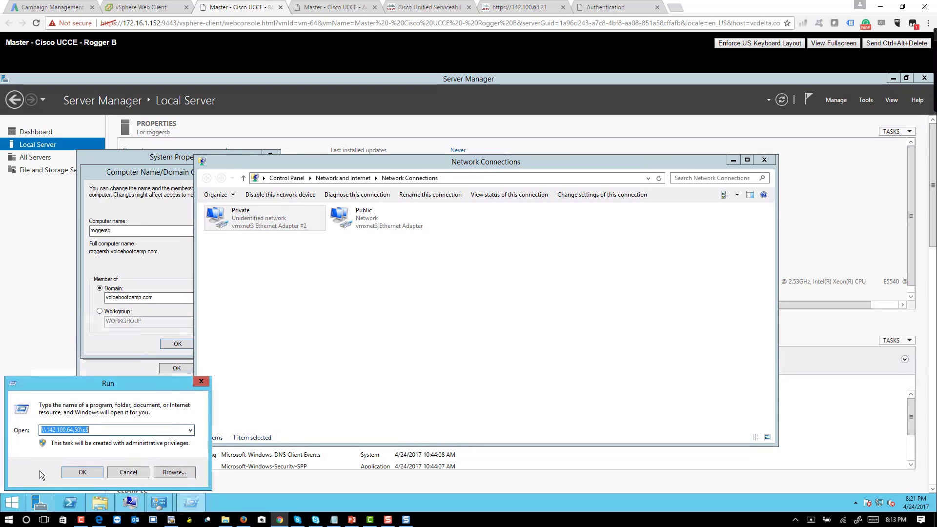
type("cmd")
key("Return")
type("cipfong")
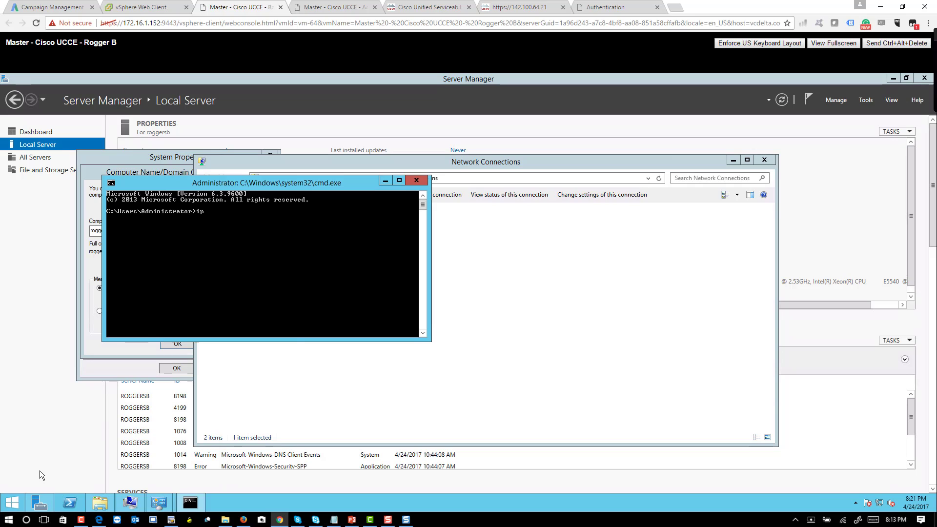
type("nfig")
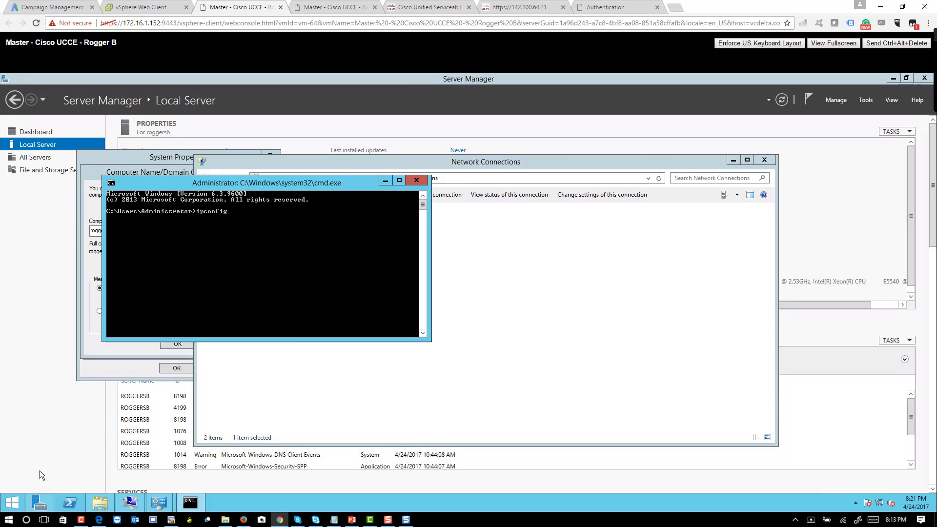
type(" /flushdns")
key("Return")
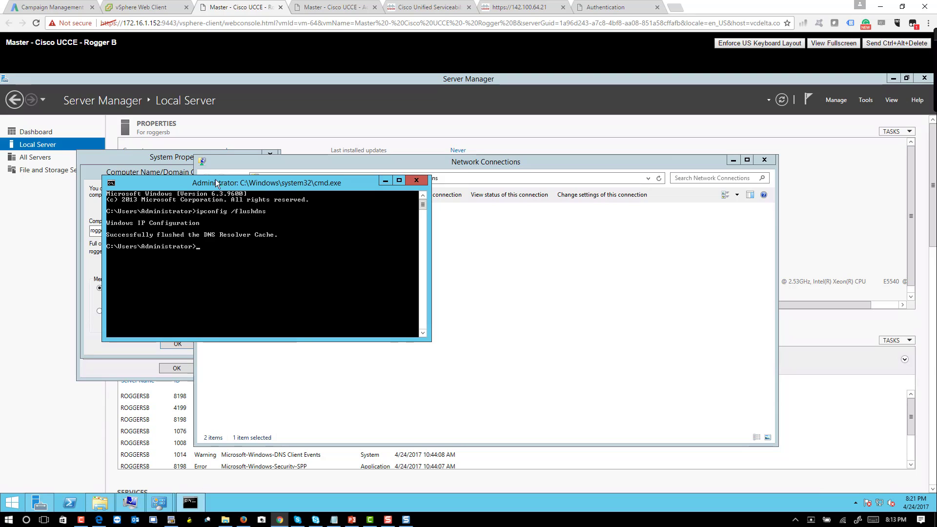
left_click_drag(264, 176, 264, 235)
Step: Join roggersb to voicebootcamp.com using the domain administrator account and its password
left_click(91, 324)
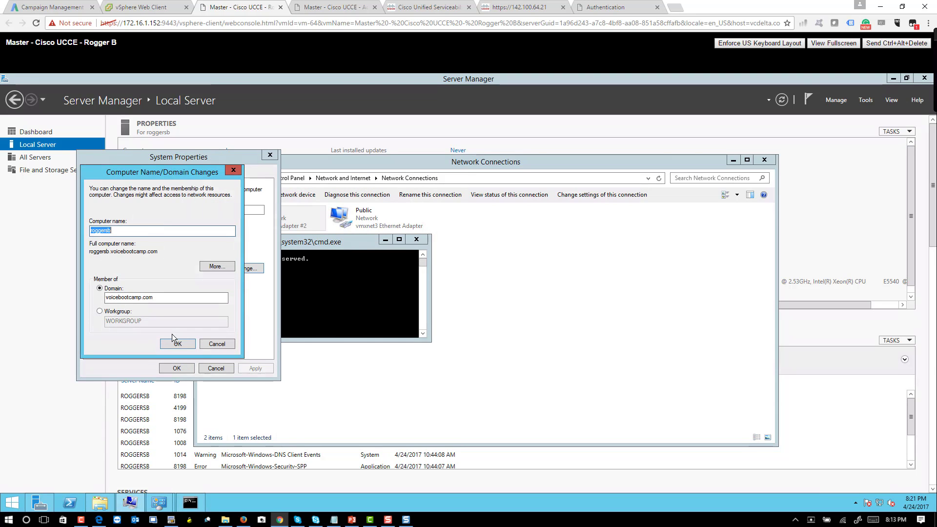
left_click(175, 343)
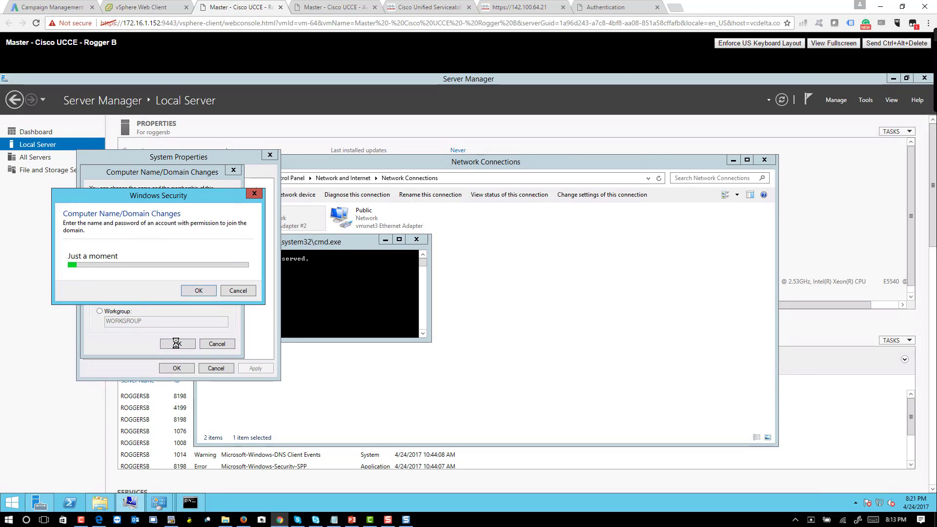
left_click(137, 258)
type("administrator")
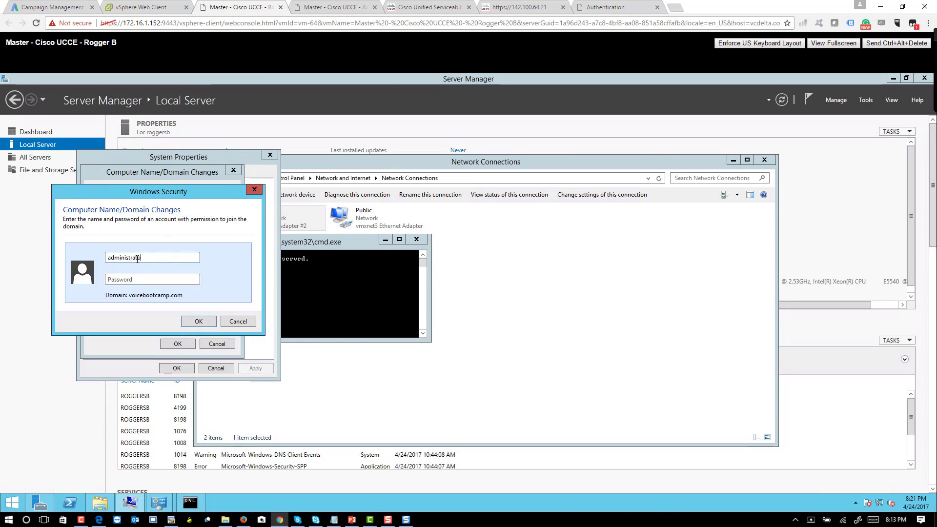
key("Tab")
type("•••")
key("Return")
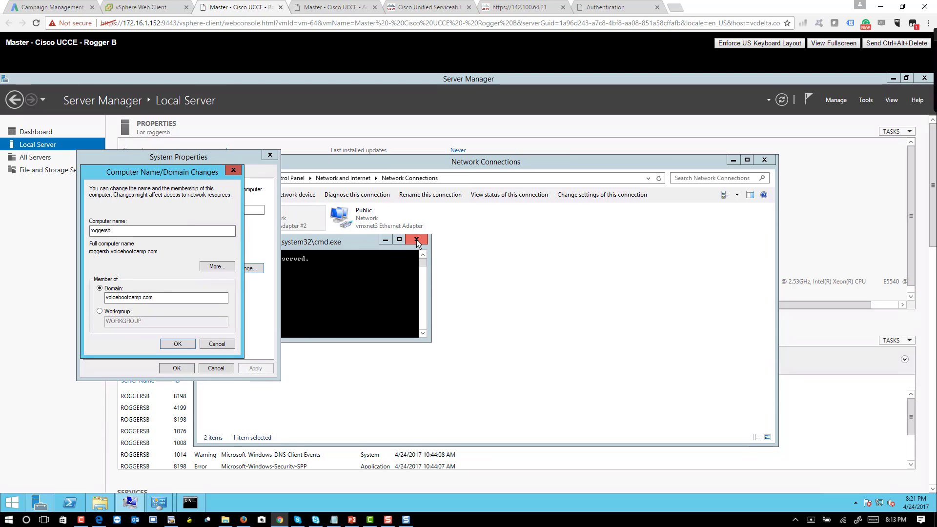
left_click(522, 327)
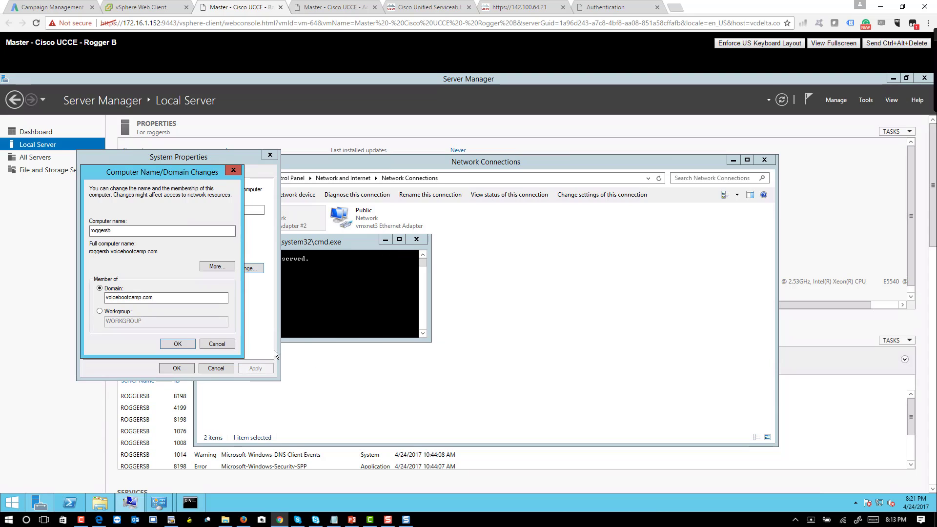
left_click(171, 343)
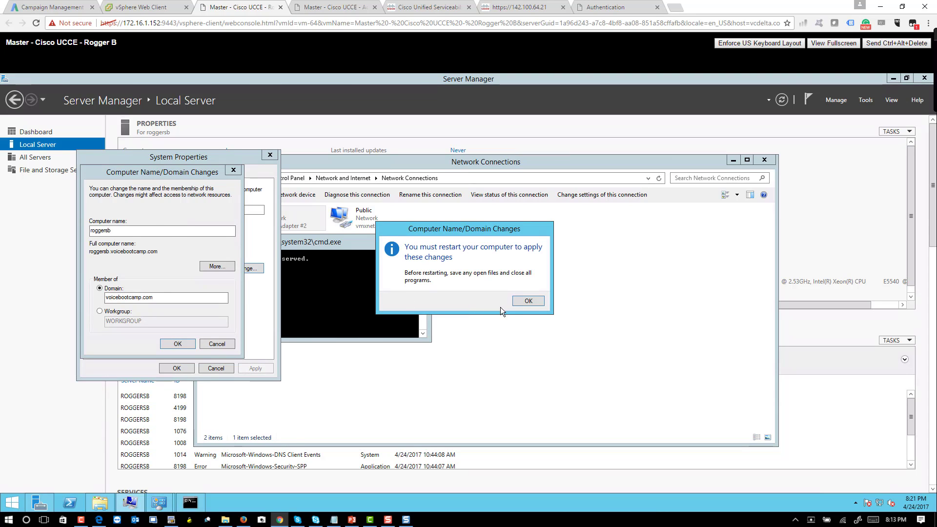
left_click(521, 301)
left_click(181, 372)
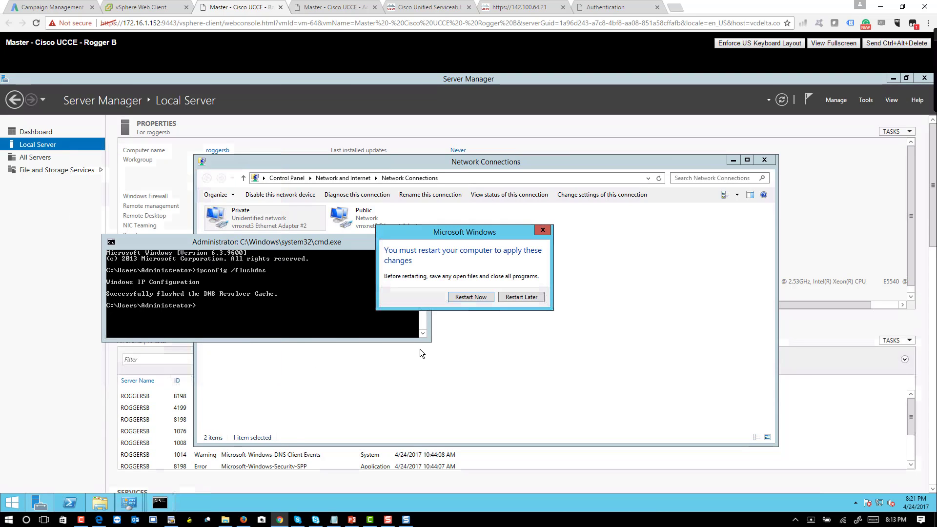
left_click(470, 298)
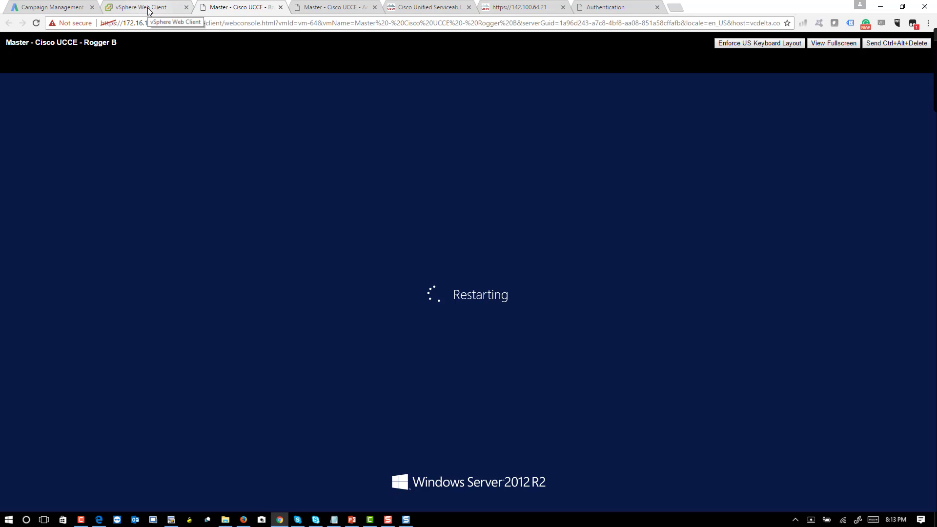
Step: Select the Master - Cisco UCCE - PG A VM and show Server Manager's Local Server page
left_click(149, 7)
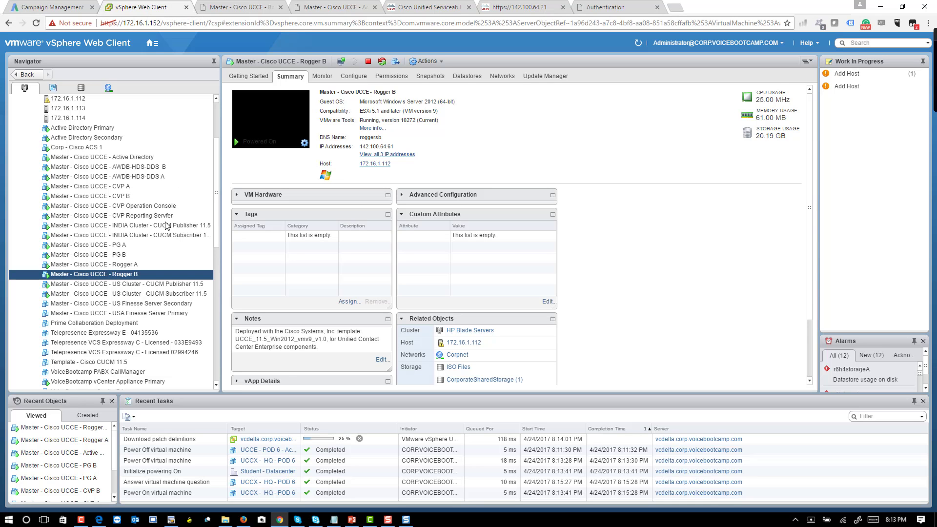
left_click(146, 245)
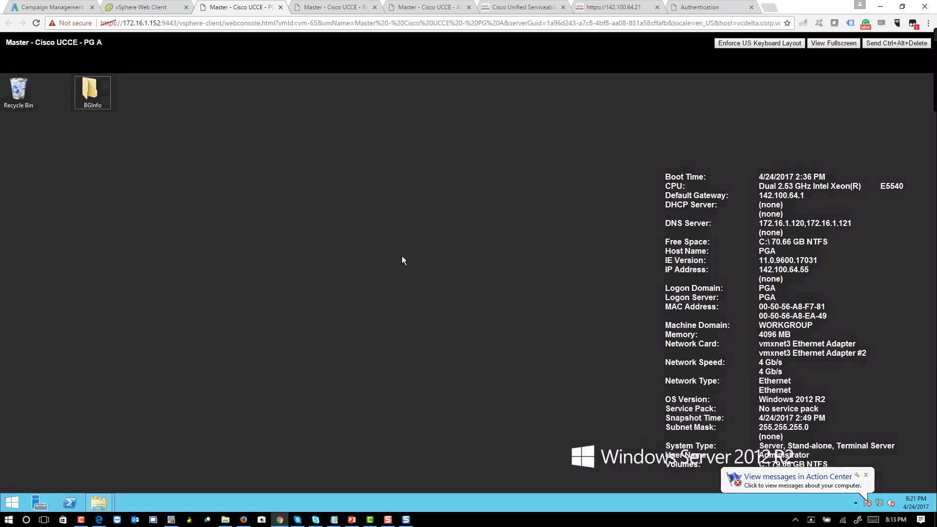
left_click(42, 502)
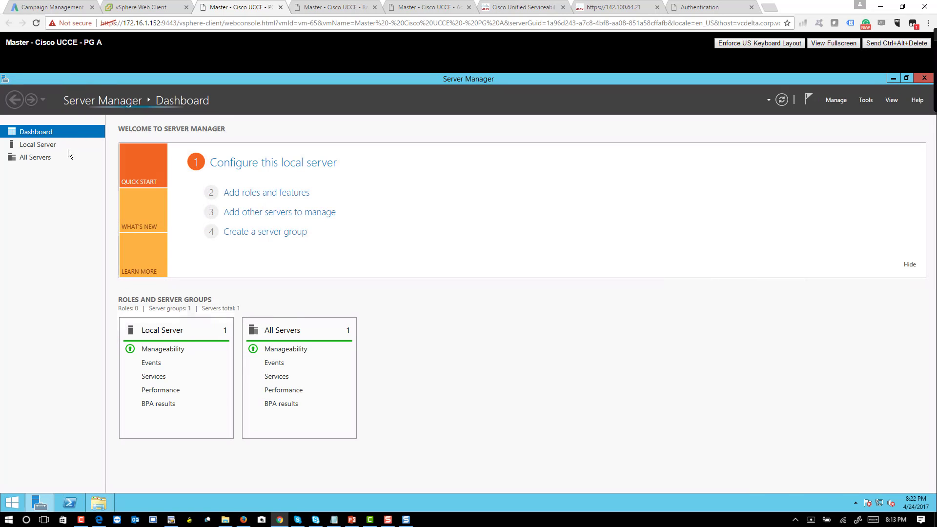
left_click(56, 145)
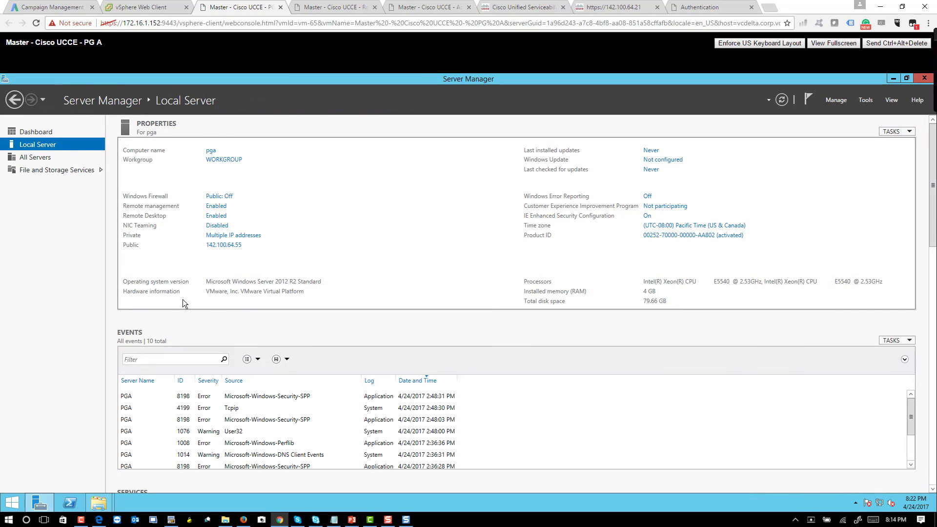
Step: Set PG A's Public adapter preferred DNS server to 142.100.64.50 and update the alternate
left_click(230, 247)
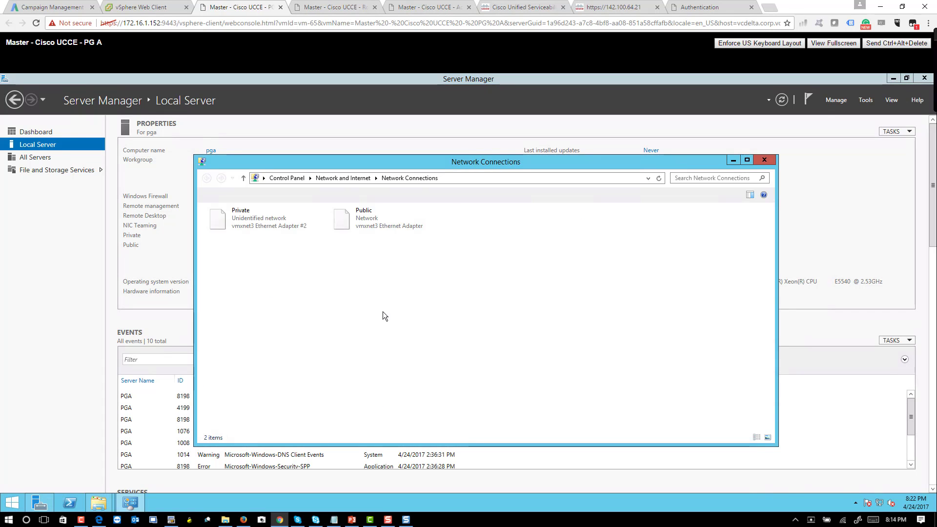
right_click(371, 224)
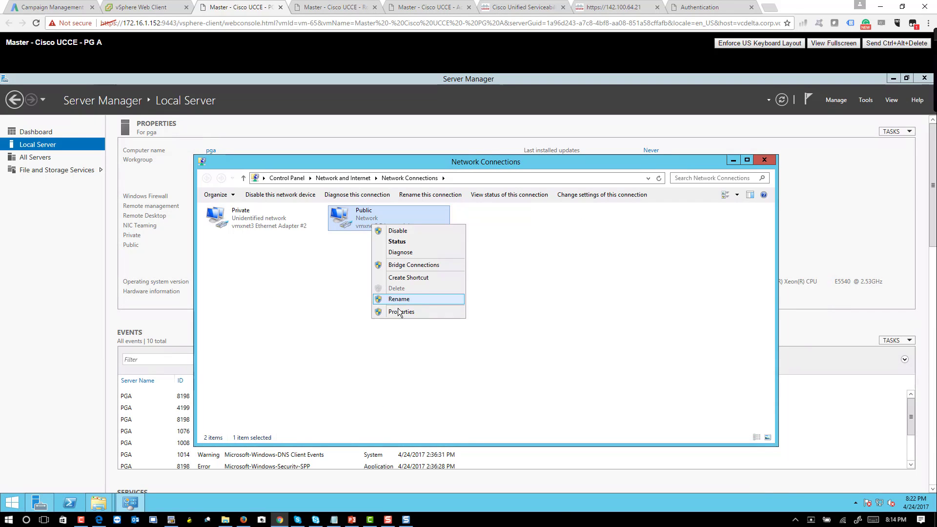
left_click(399, 312)
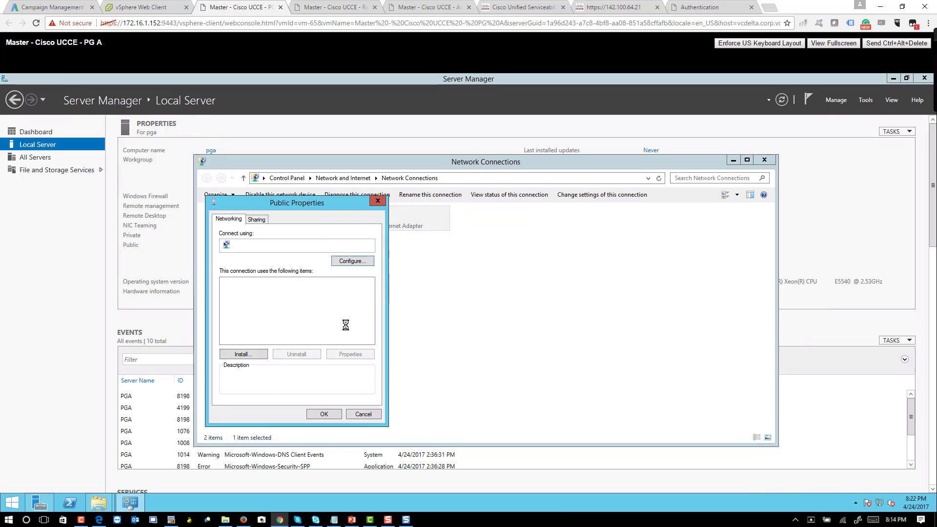
double_click(315, 340)
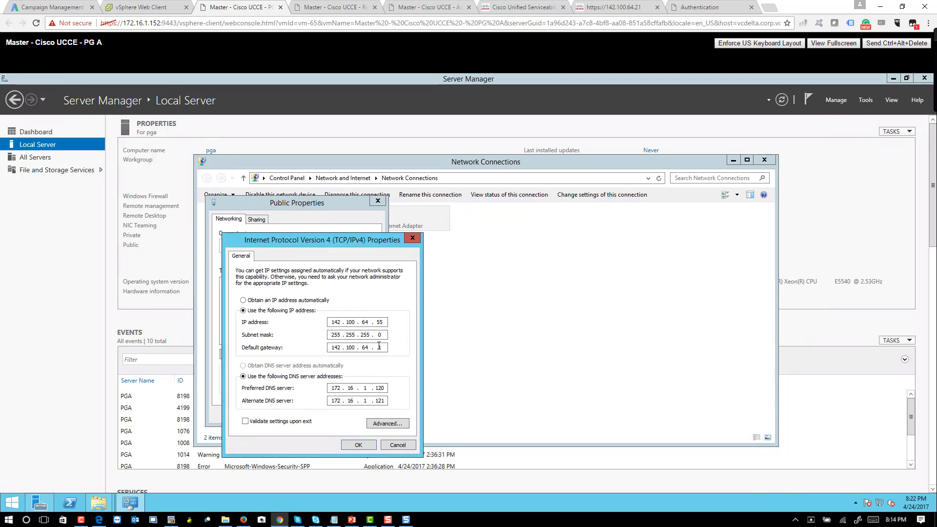
double_click(335, 388)
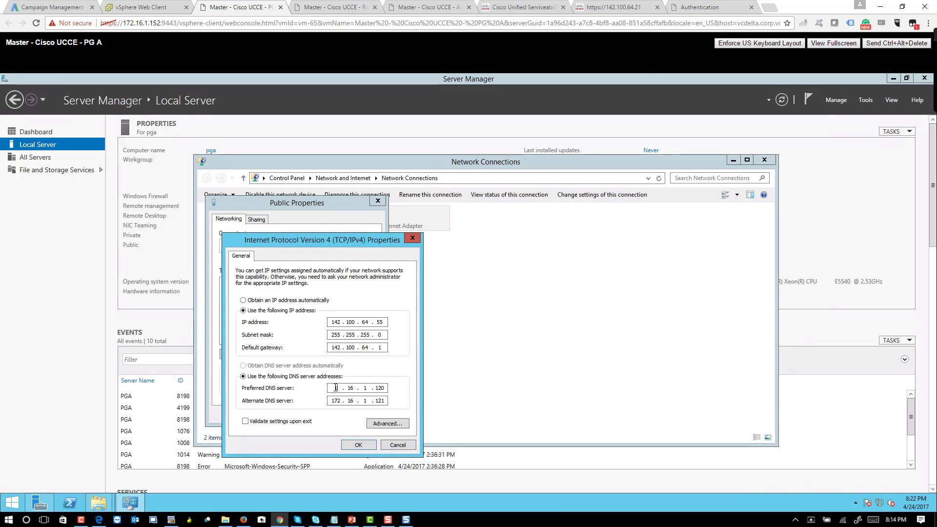
type("142.100.64.50")
key("Tab")
type("142")
left_click(362, 445)
left_click(330, 414)
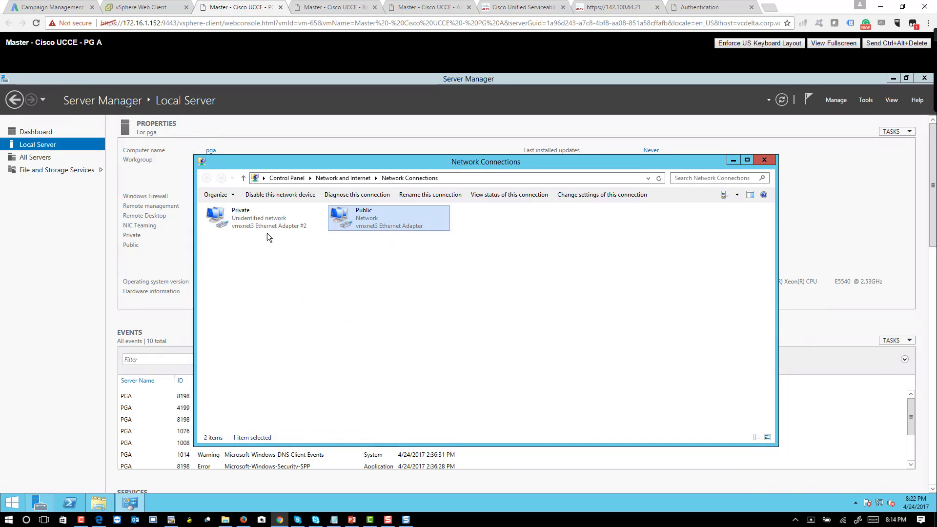
Step: Turn off DNS registration on PG A's Private adapter and close Network Connections
right_click(253, 218)
left_click(301, 306)
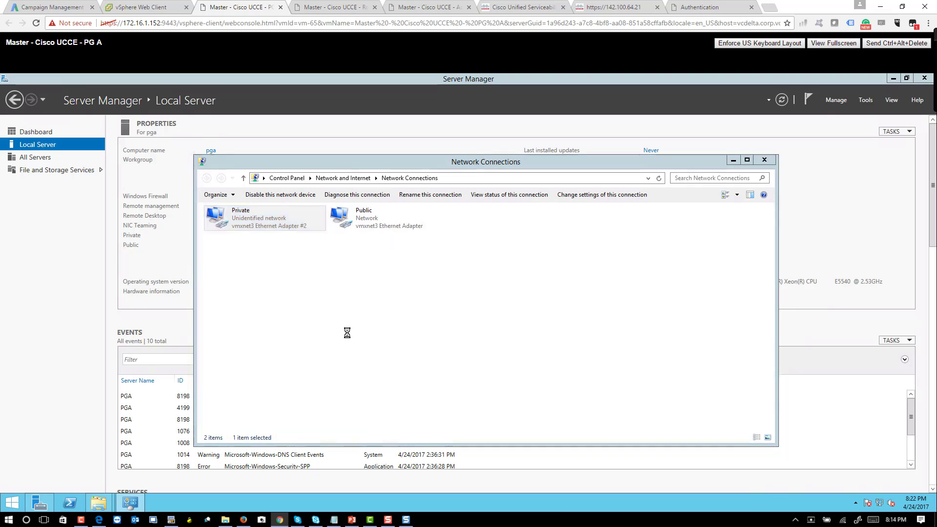
double_click(310, 339)
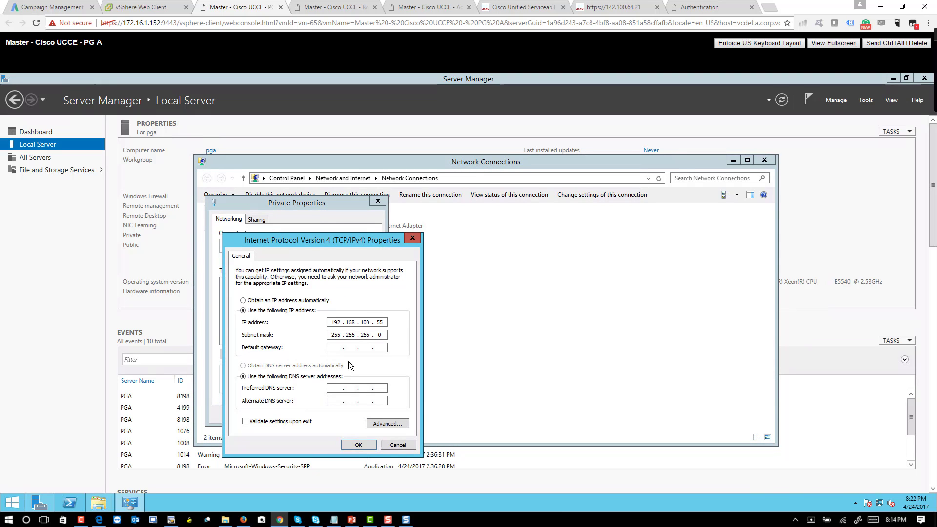
left_click(384, 424)
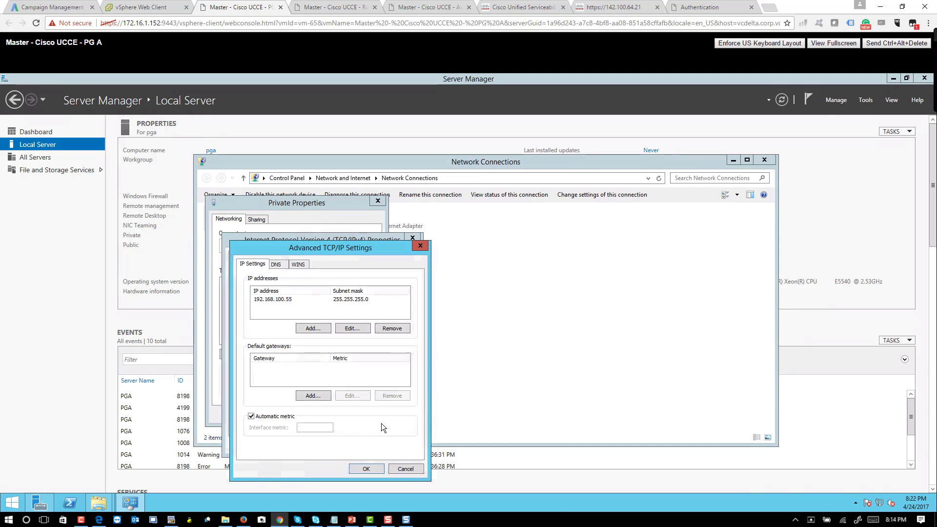
left_click(276, 264)
left_click(264, 440)
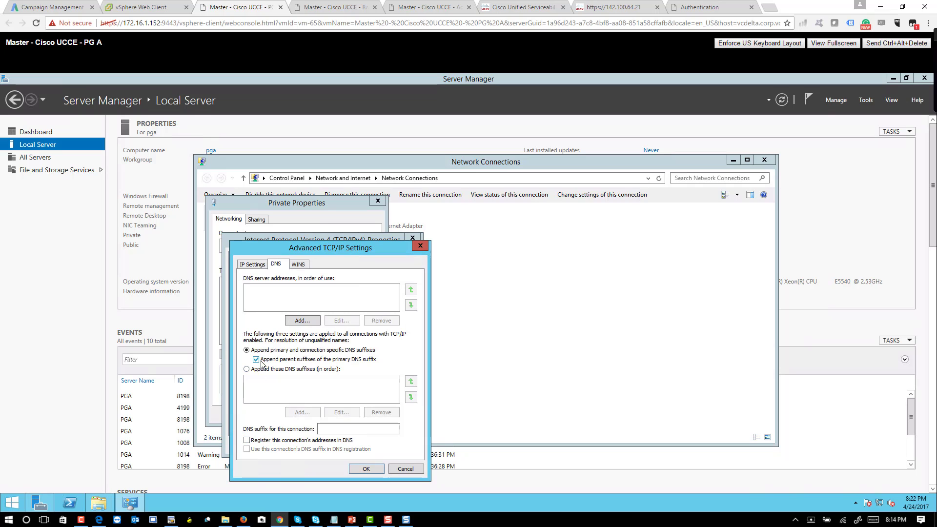
left_click(371, 470)
left_click(350, 445)
left_click(323, 410)
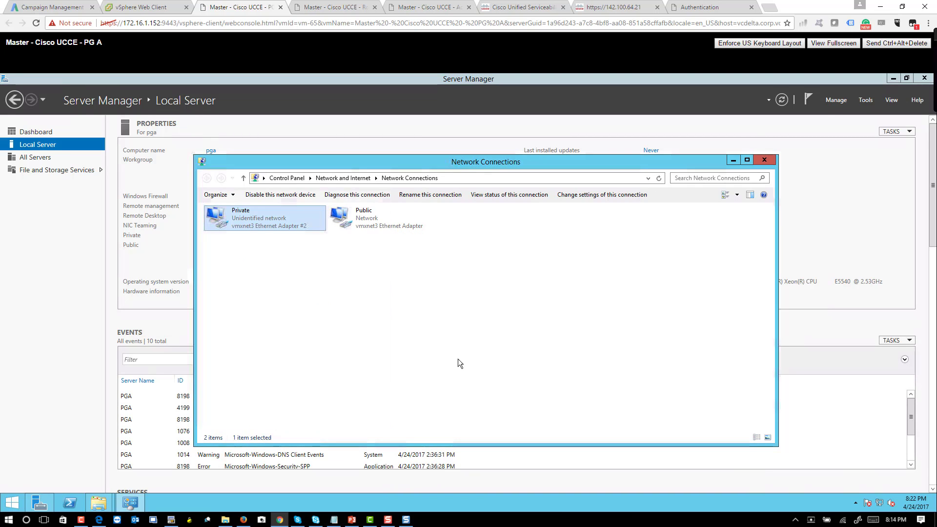
left_click(768, 159)
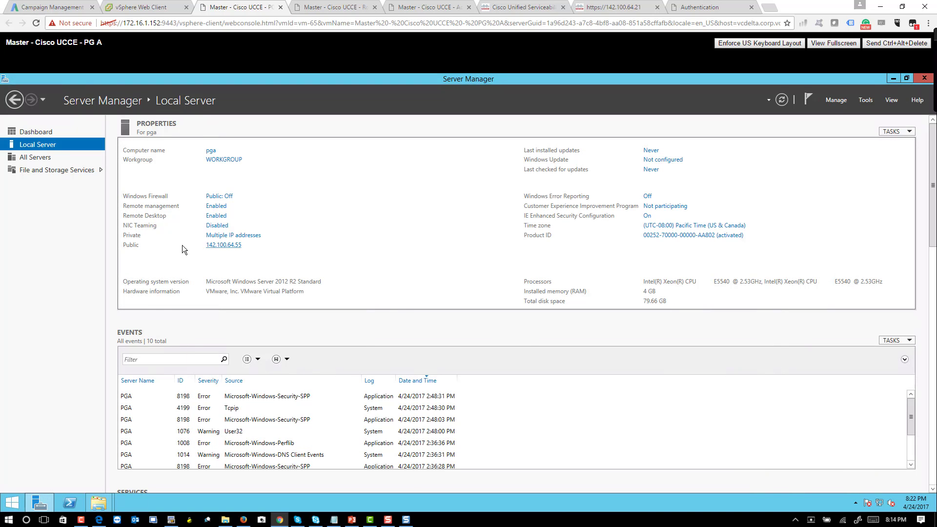
Step: Flush PG A's DNS cache with ipconfig /flushdns and return to Server Manager
right_click(12, 503)
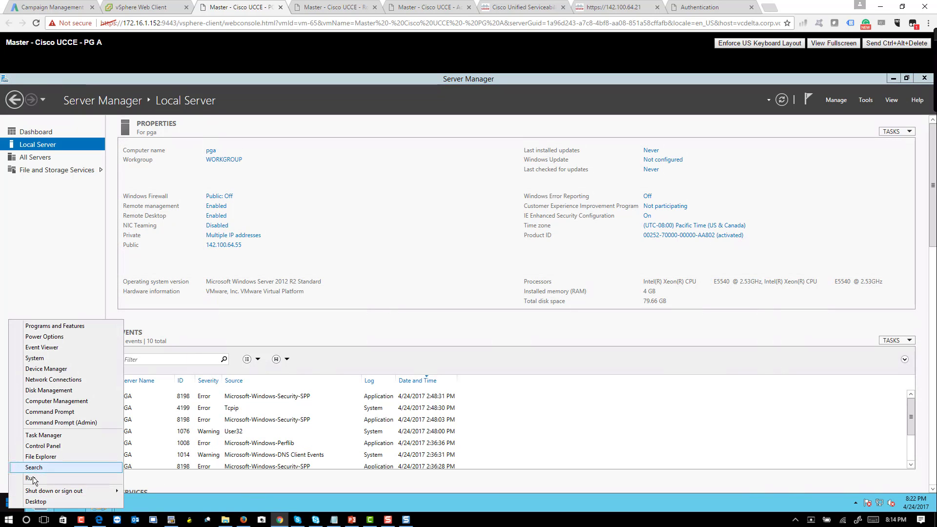
left_click(32, 478)
type("cmd")
key("Return")
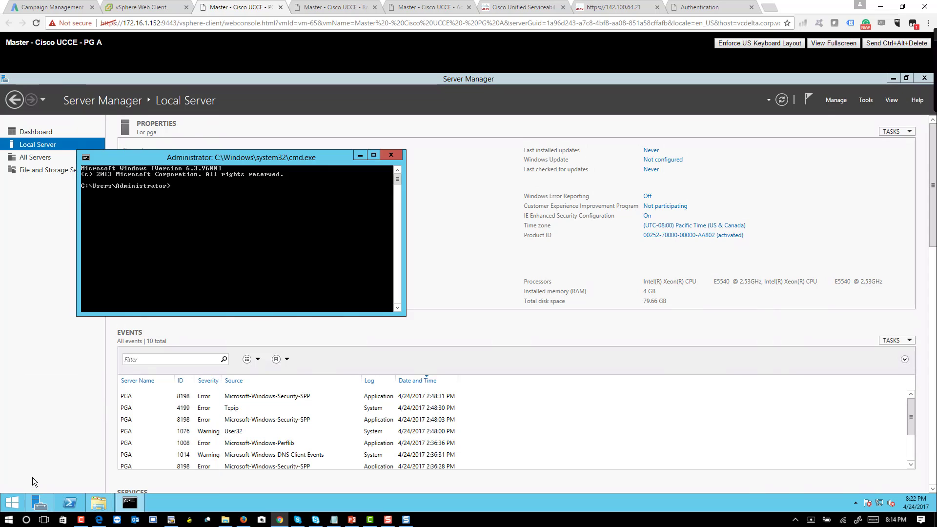
type("ipconfig /flushdns")
key("Return")
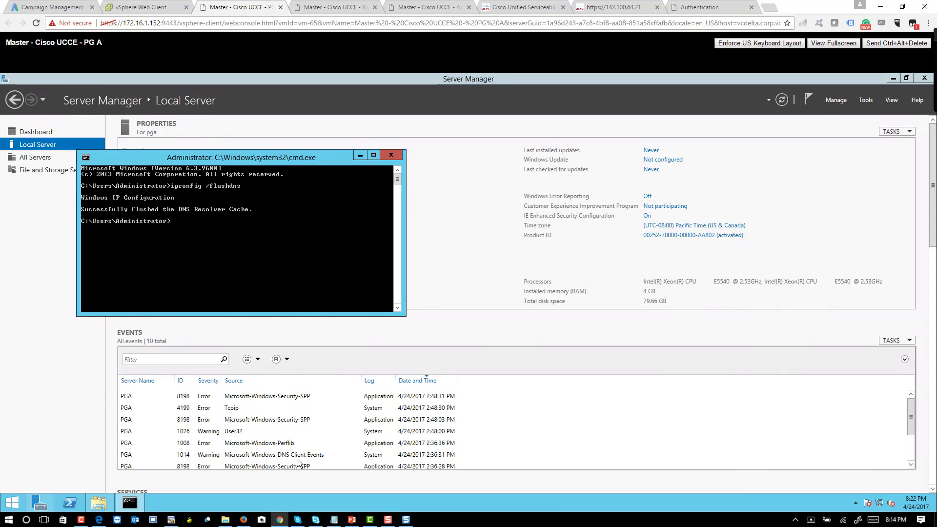
left_click(464, 356)
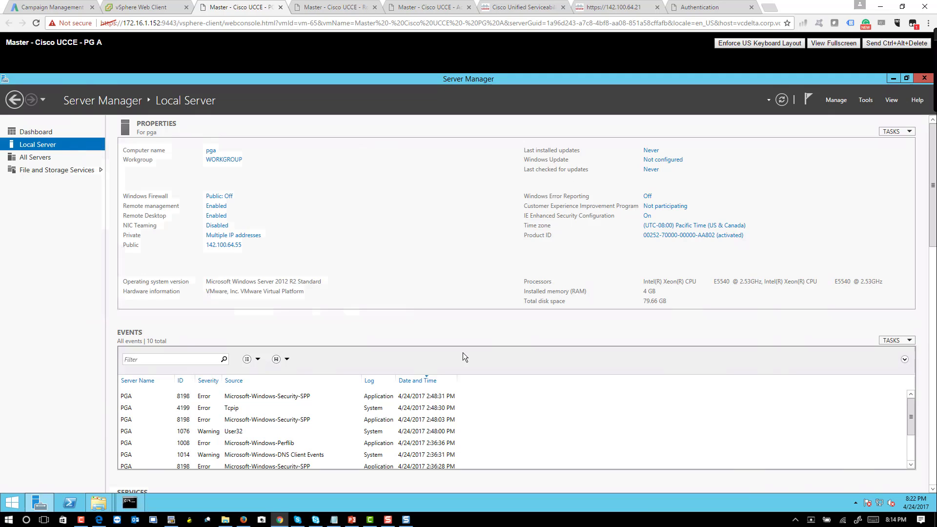
Step: Set pga's primary DNS suffix to voicebootcamp
left_click(211, 151)
left_click(264, 294)
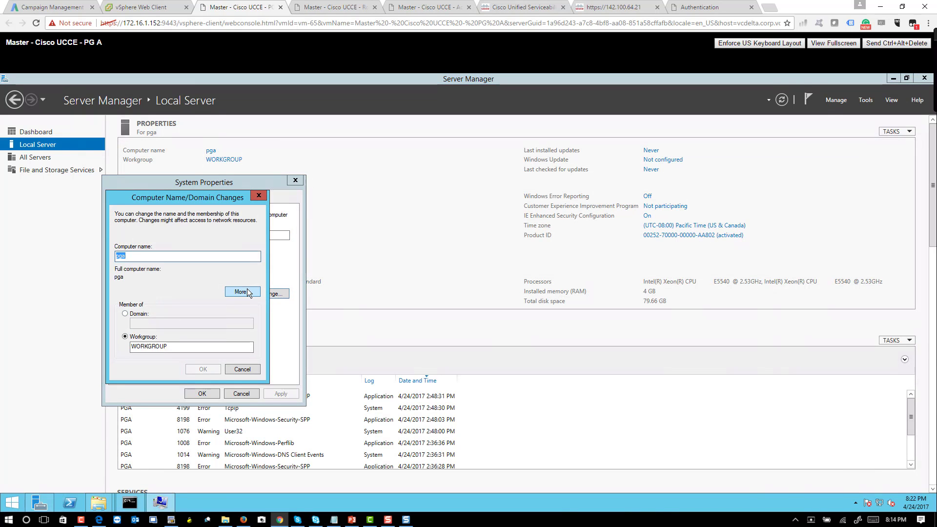
left_click(247, 289)
type("voicebootcamp.com")
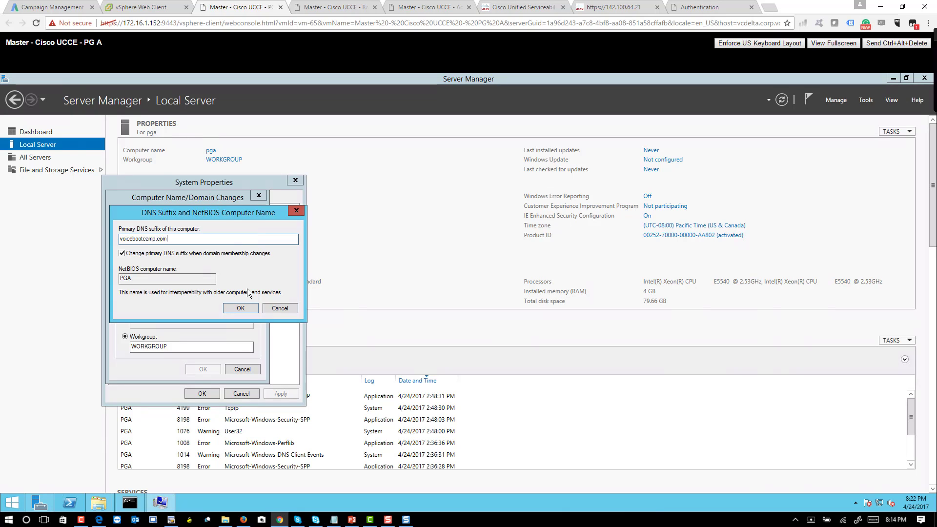
key("Return")
Step: Join pga to the voicebootcamp.com domain with the administrator credentials
left_click(125, 313)
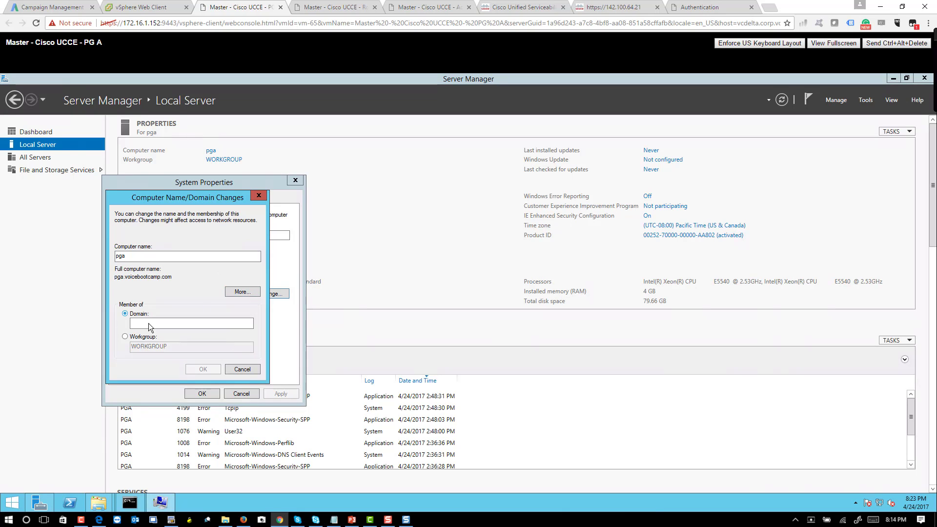
left_click(150, 323)
type("voicebootcamp.com")
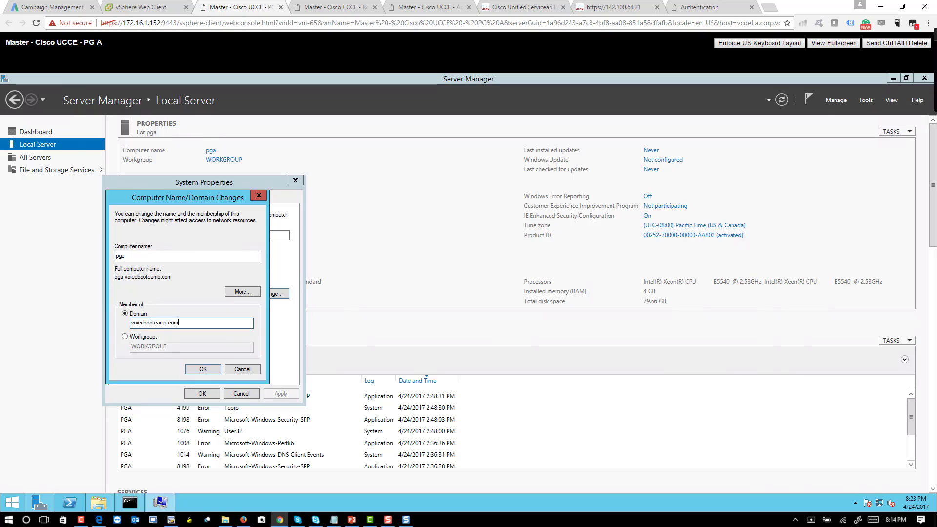
key("Return")
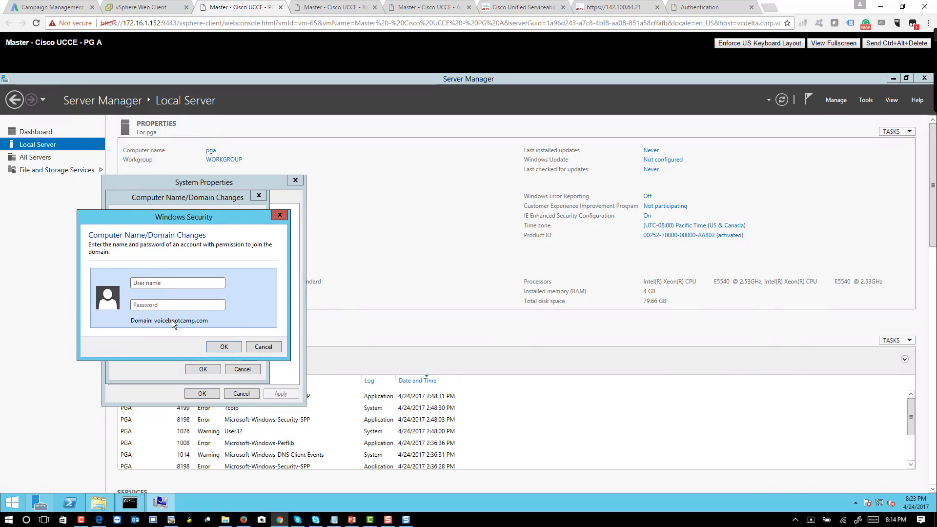
type("adminis••")
key("Return")
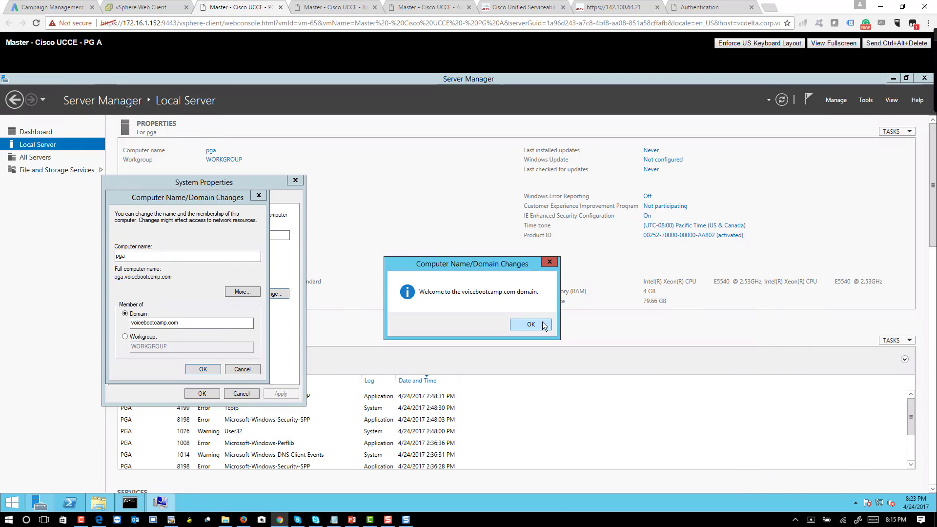
Step: Acknowledge the welcome and restart notices, then restart PG A now
left_click(542, 324)
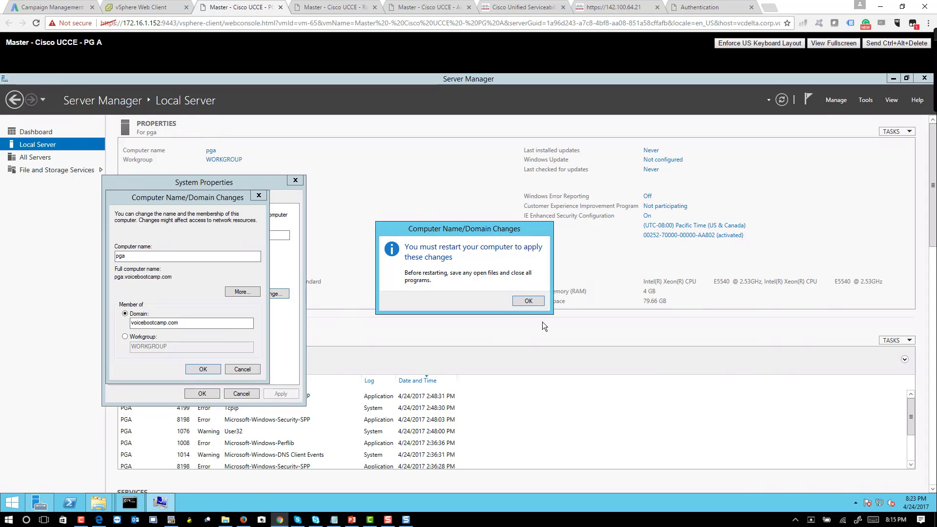
left_click(530, 302)
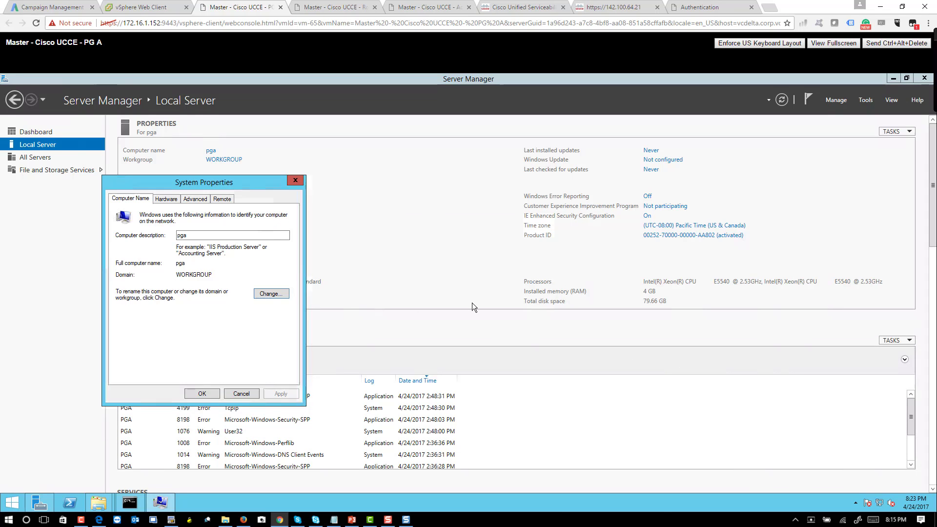
left_click(201, 394)
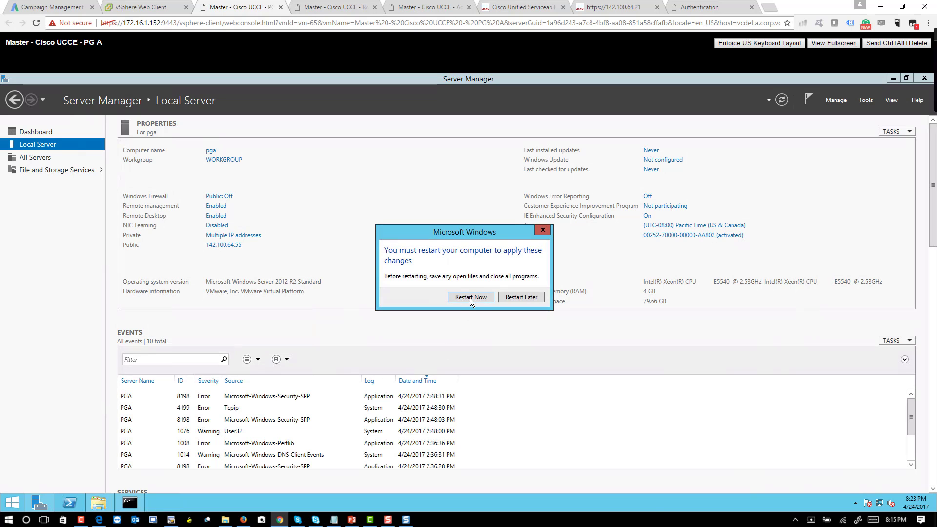
left_click(519, 302)
Step: Select the Master - Cisco UCCE - PG B VM and launch Server Manager in its console
left_click(148, 7)
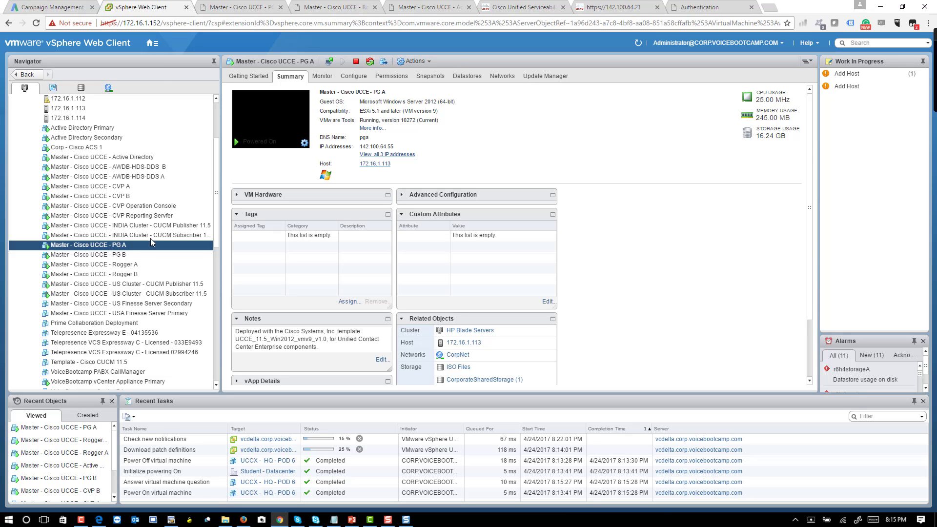
left_click(111, 255)
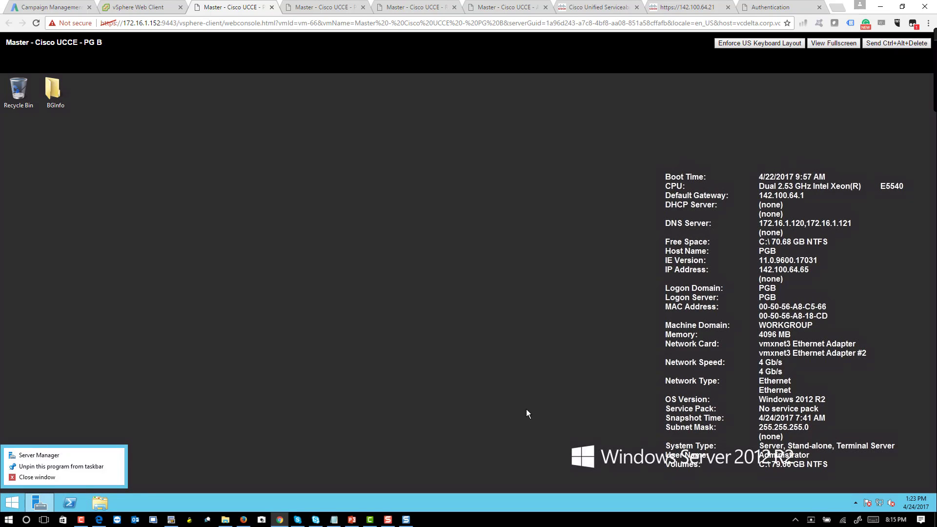
left_click(93, 458)
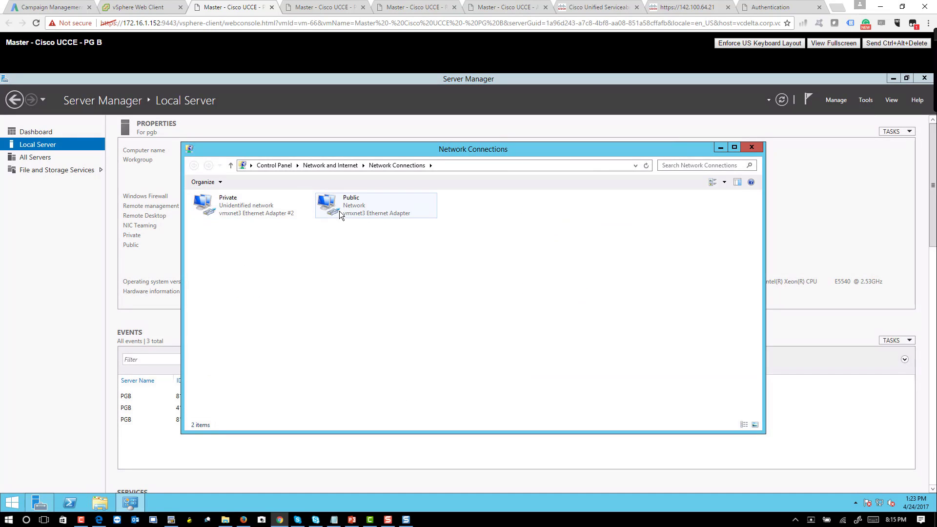
Step: Set PG B's Public adapter DNS servers to 142.100.64.50 and 142.100.64.49
left_click(338, 211)
right_click(338, 211)
left_click(364, 297)
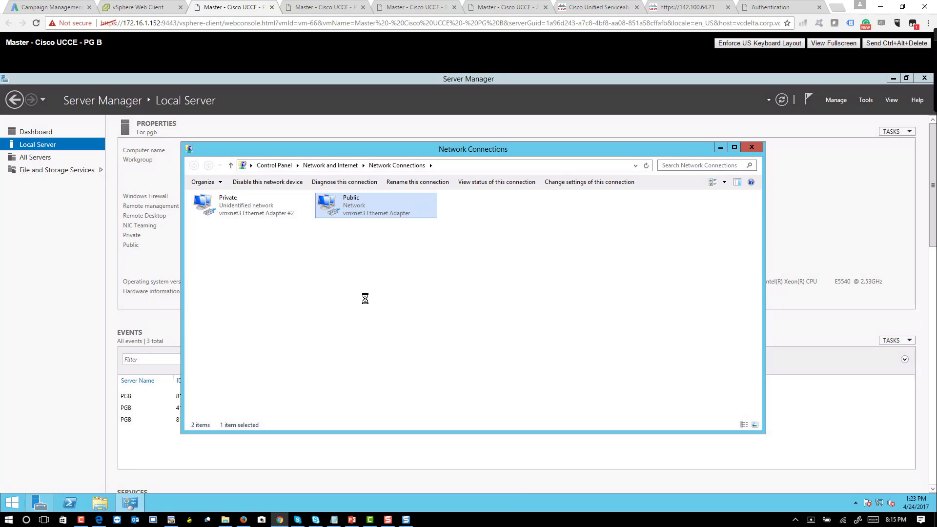
double_click(286, 327)
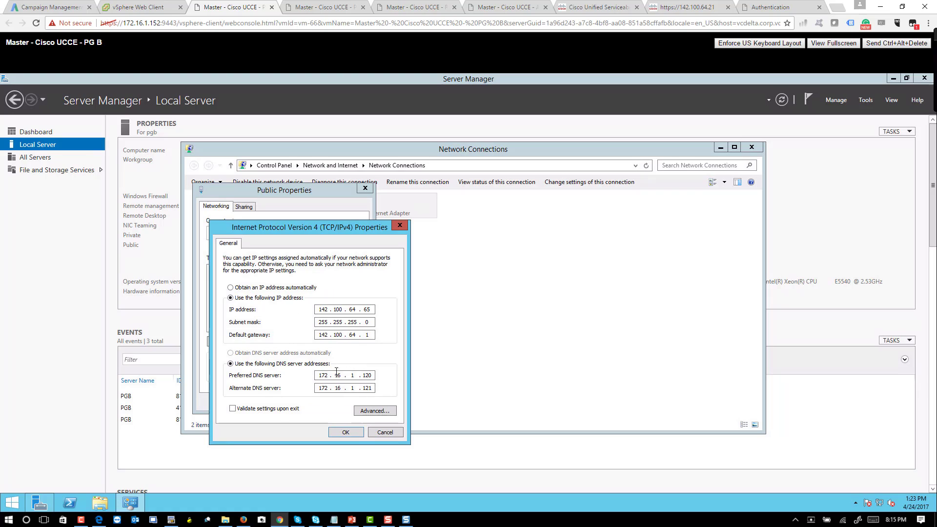
double_click(326, 375)
type("142 . 100 . ")
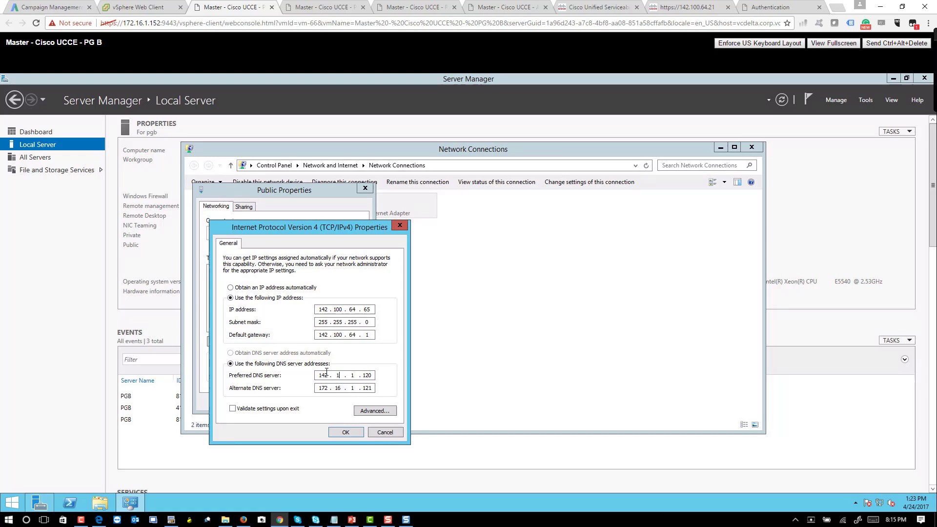
type("64 . 50")
key("Tab")
type("142 . 100 . 6")
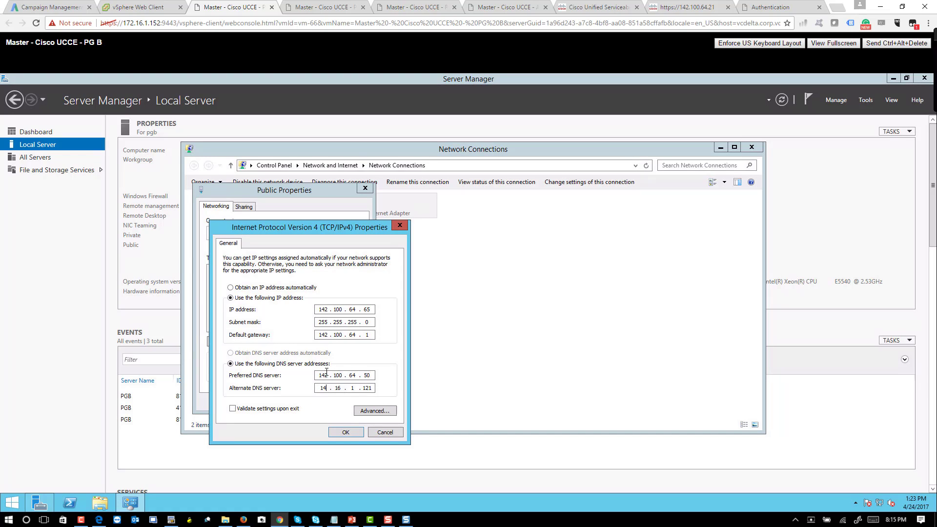
type("4 . 49")
left_click(344, 431)
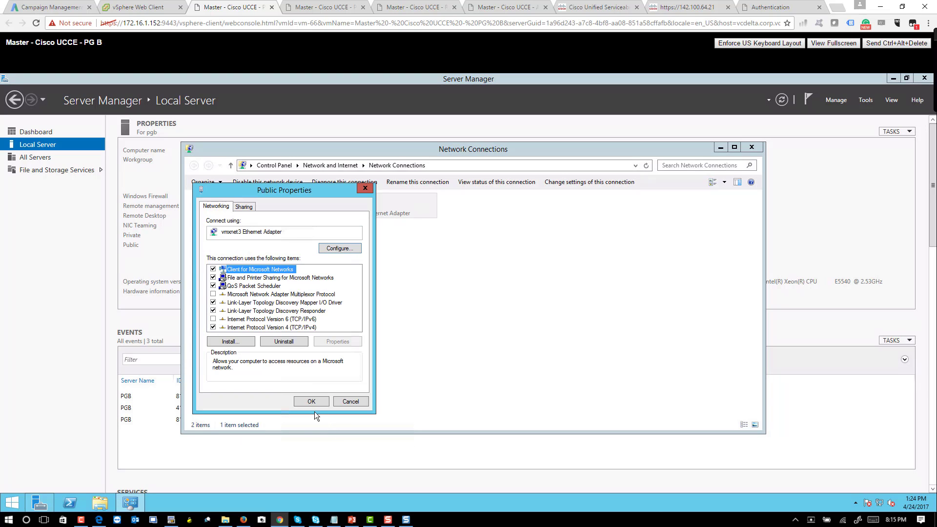
left_click(313, 404)
Step: Stop PG B's Private adapter appending parent DNS suffixes, then close Network Connections
left_click(225, 200)
right_click(225, 201)
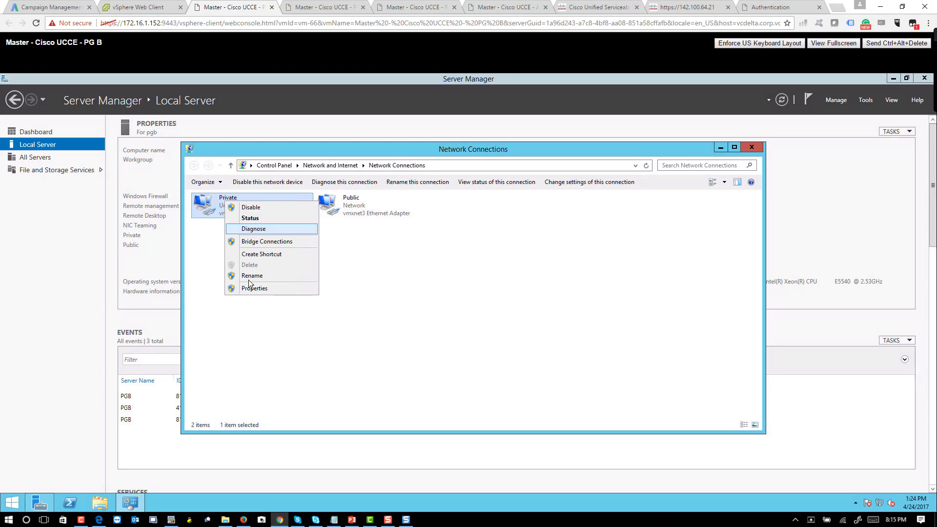
left_click(254, 288)
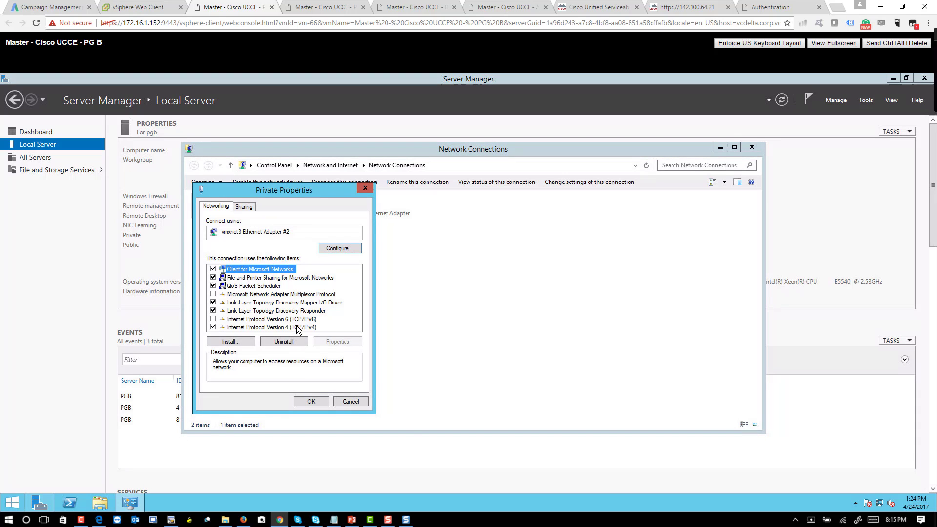
double_click(297, 327)
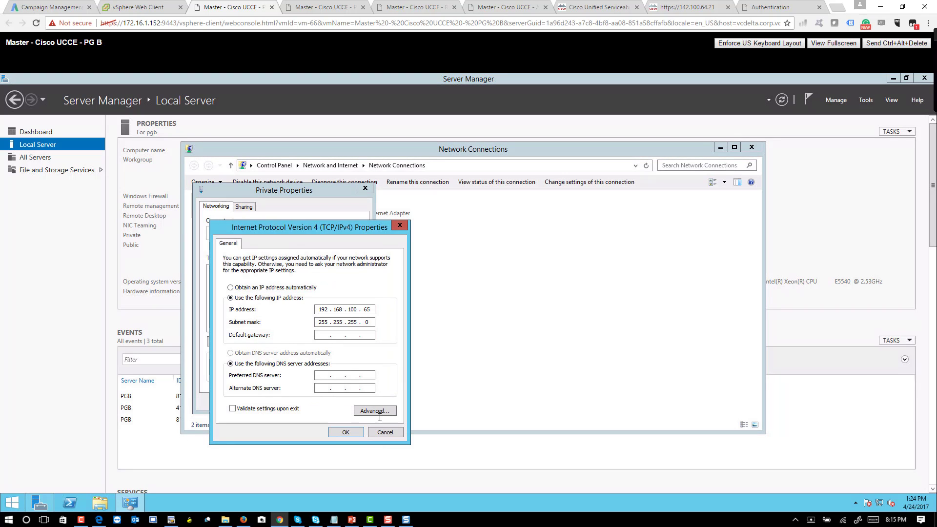
left_click(378, 411)
left_click(263, 252)
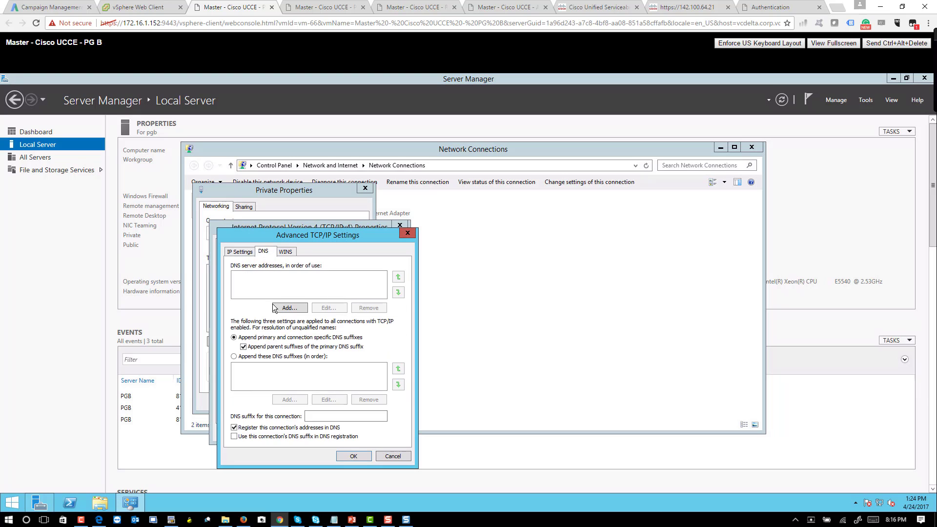
left_click(258, 347)
left_click(354, 457)
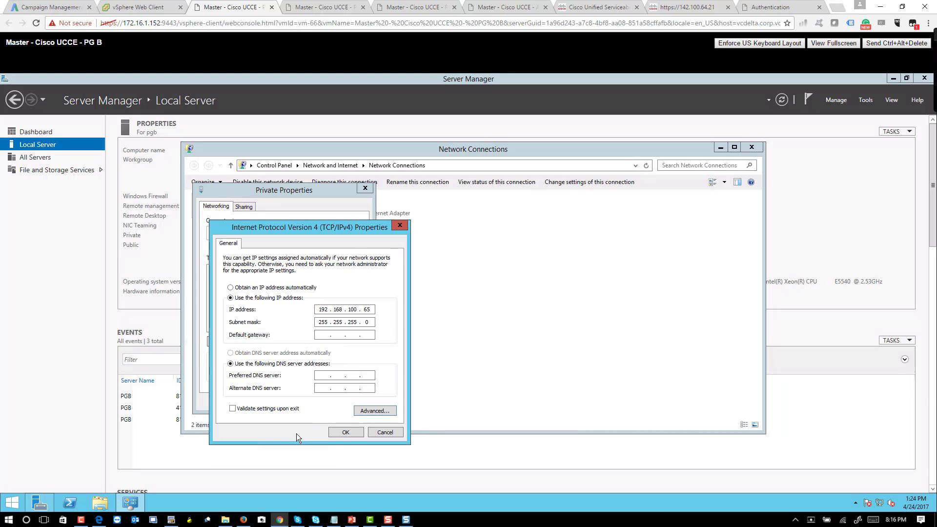
left_click(343, 433)
left_click(308, 400)
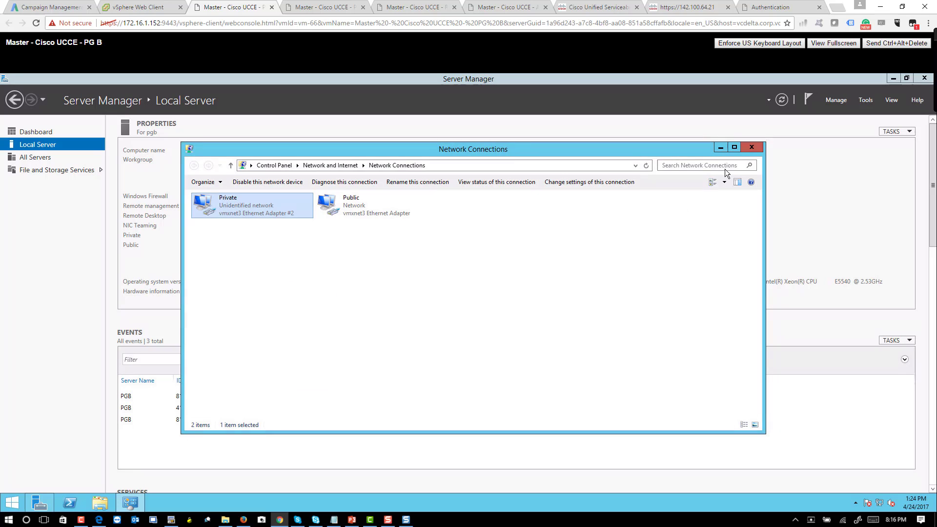
left_click(752, 148)
Step: Run ipconfig /flushdns in a command prompt, retrying after a mistyped first attempt
right_click(12, 503)
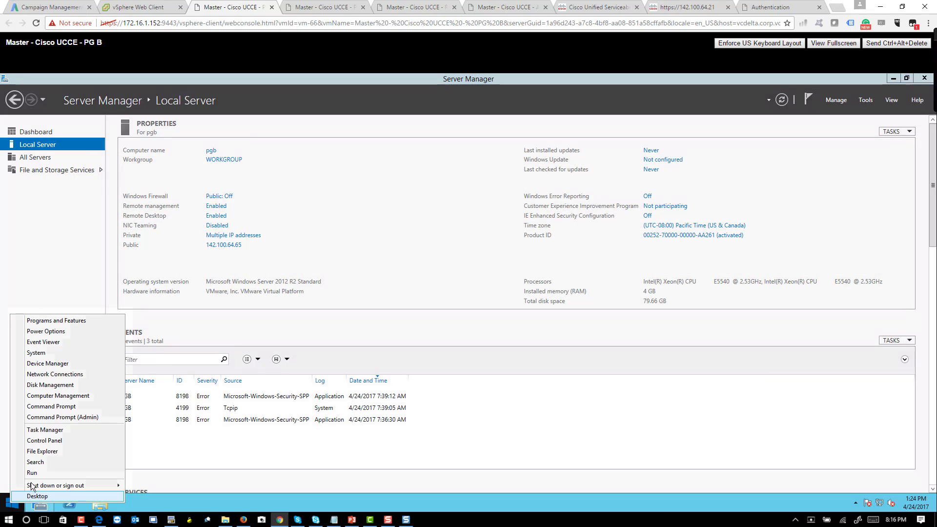
left_click(37, 473)
key("Return")
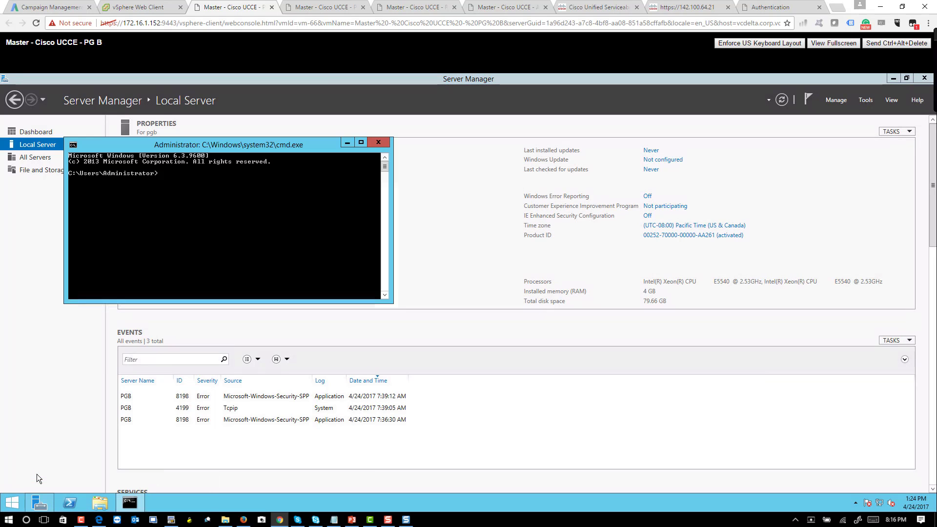
type("ipconfig /")
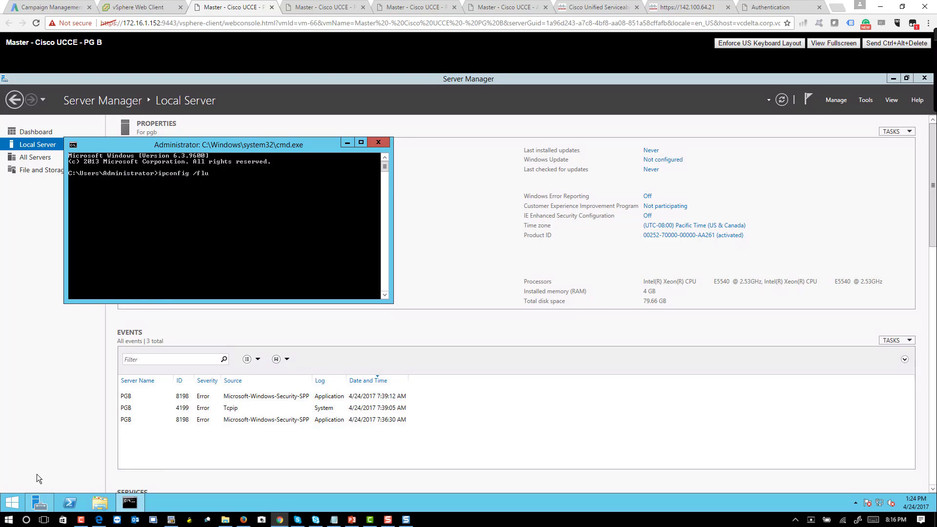
type("flu")
key("Return")
key("Return")
key("Return")
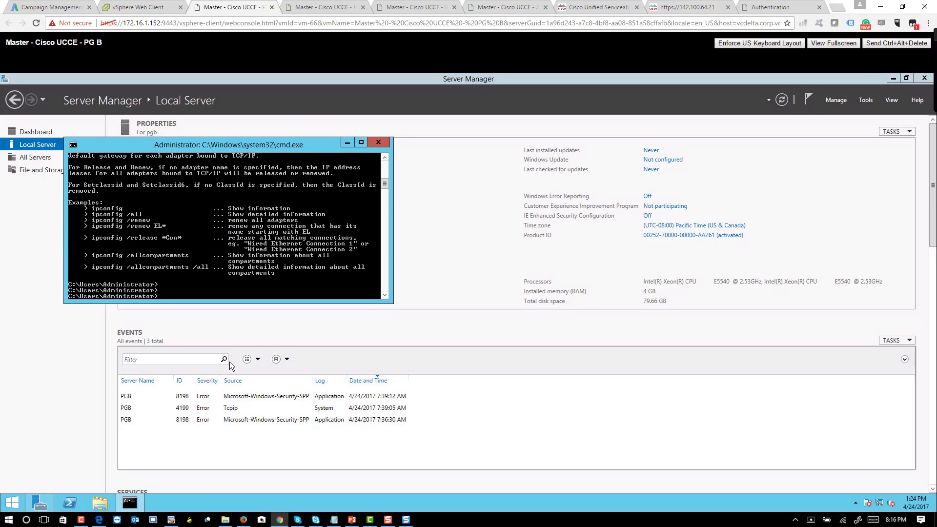
type("ipconfig /fl")
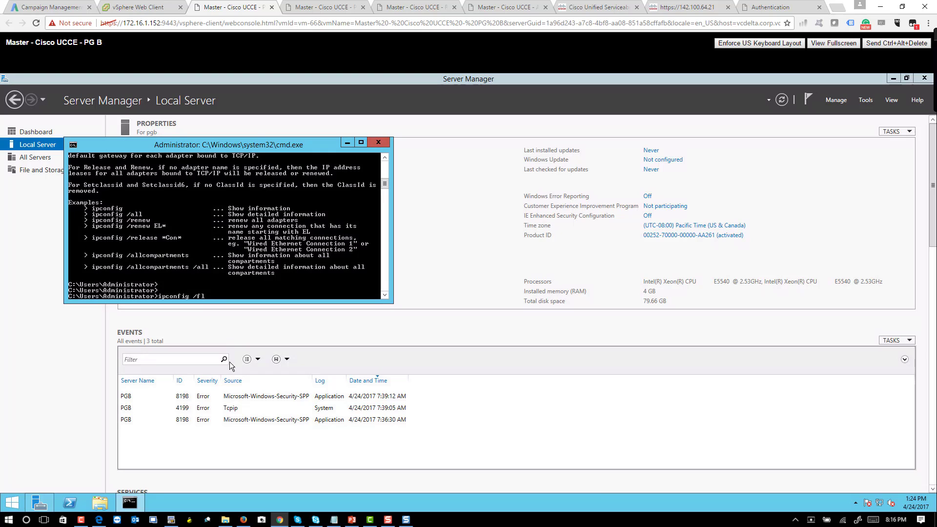
type("ushdns")
key("Return")
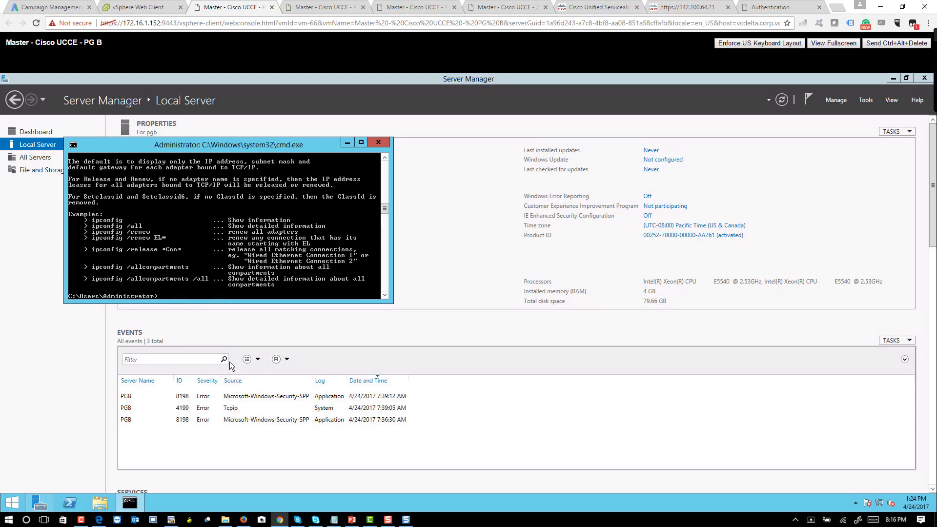
Step: Set pgb's primary DNS suffix to voicebootcamp.com
left_click(426, 264)
left_click(211, 151)
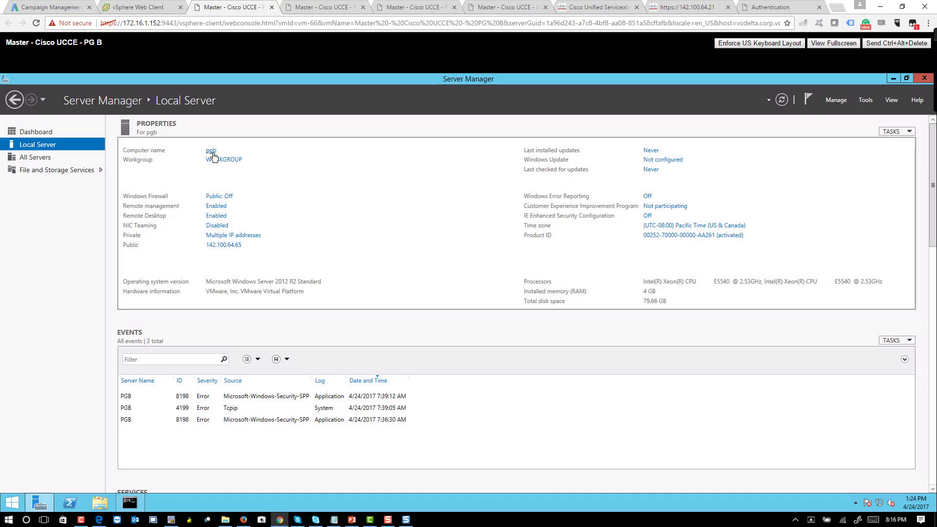
left_click(254, 283)
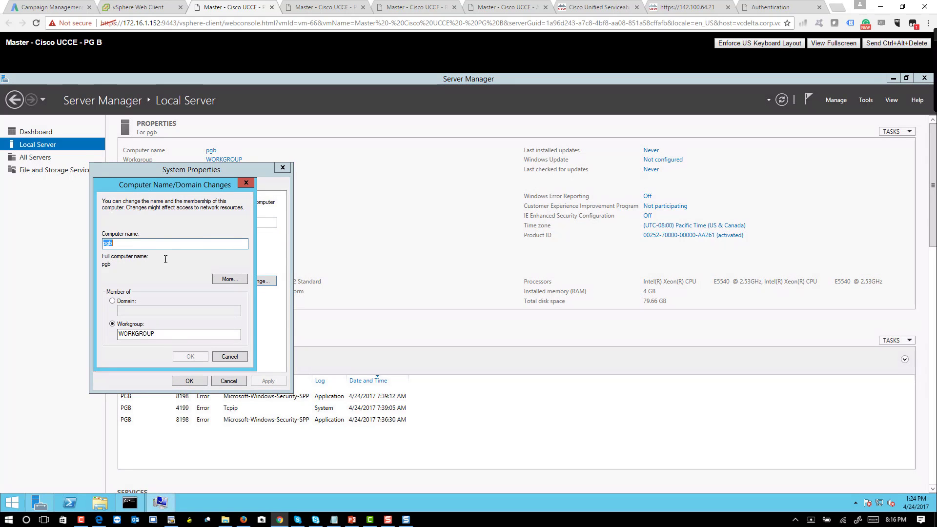
left_click(229, 279)
type("voiceboot")
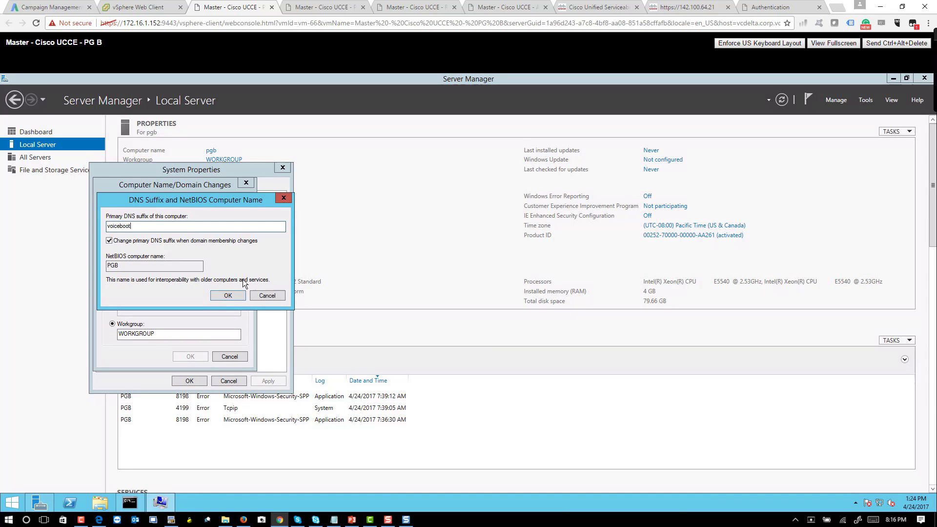
type("camp.com")
left_click(228, 296)
Step: Request joining the voicebootcamp domain, entering the administrator username and password
left_click(128, 301)
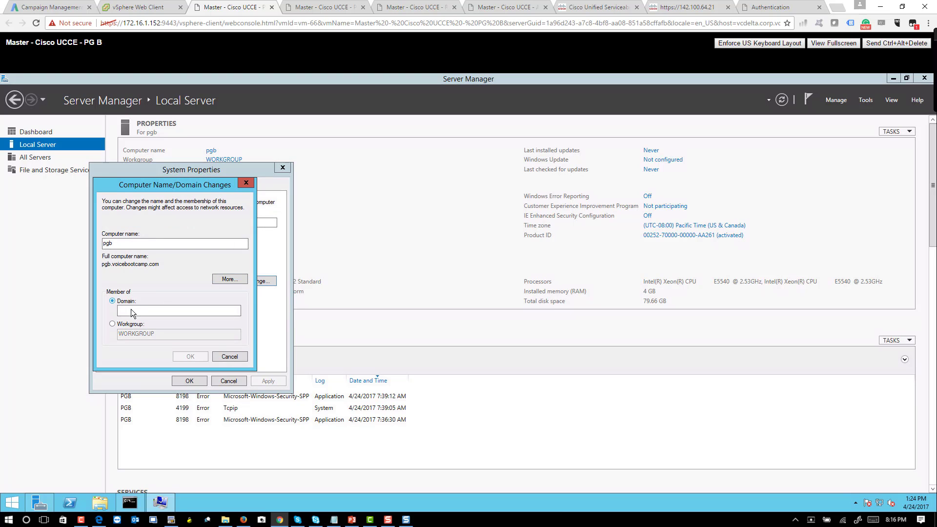
left_click(132, 311)
type("voicebootcamp.com")
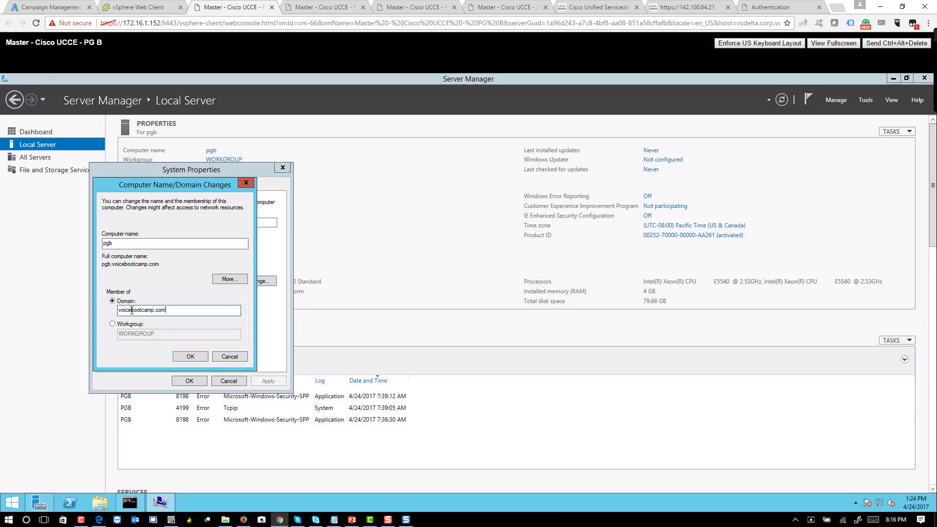
key("Return")
left_click(225, 309)
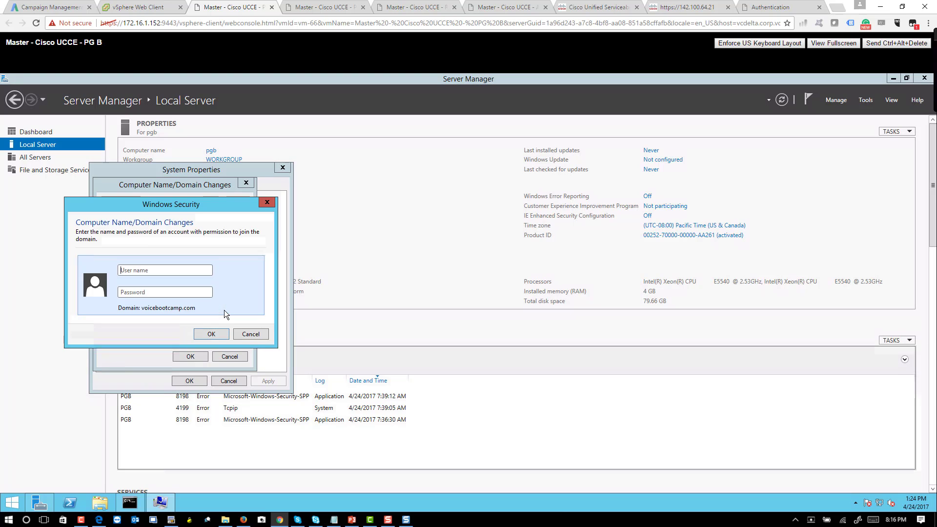
type("administrator")
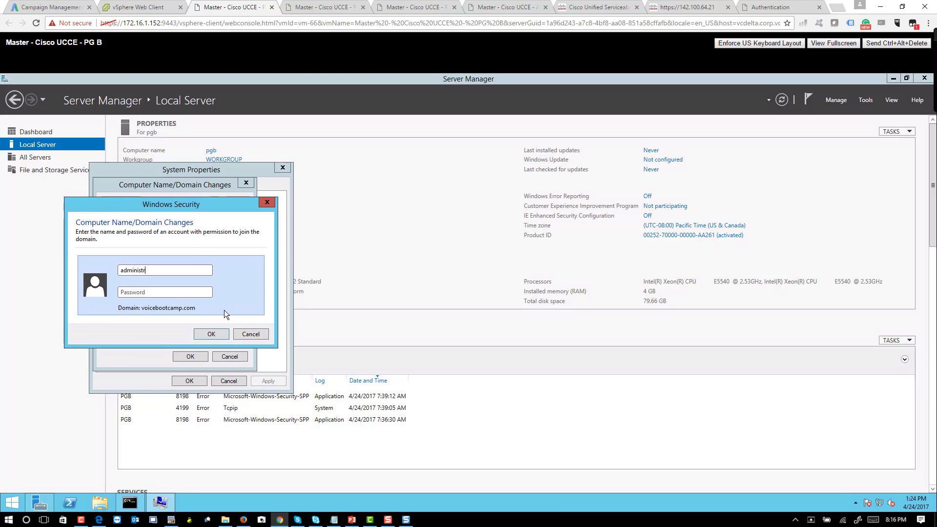
key("Tab")
type("C1sco12345")
key("Return")
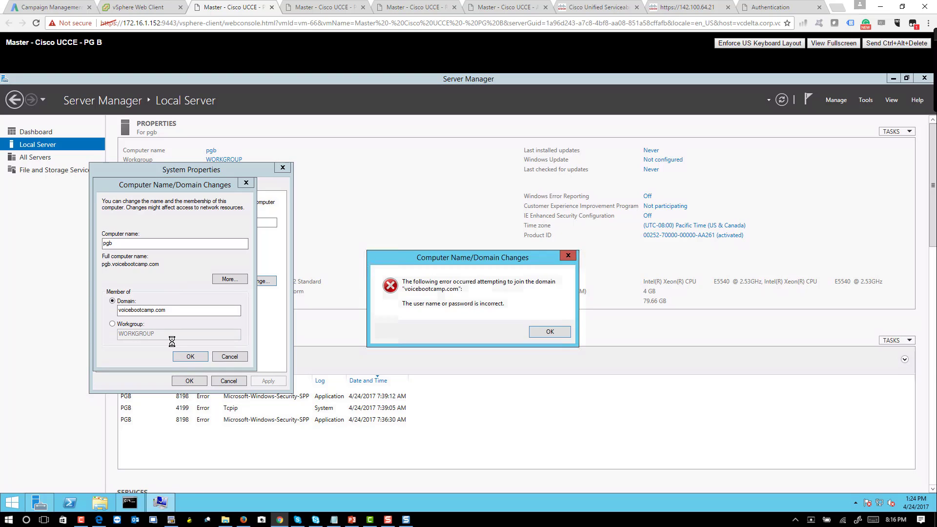
Step: Dismiss the incorrect credentials error and resubmit the administrator username and password
left_click(549, 332)
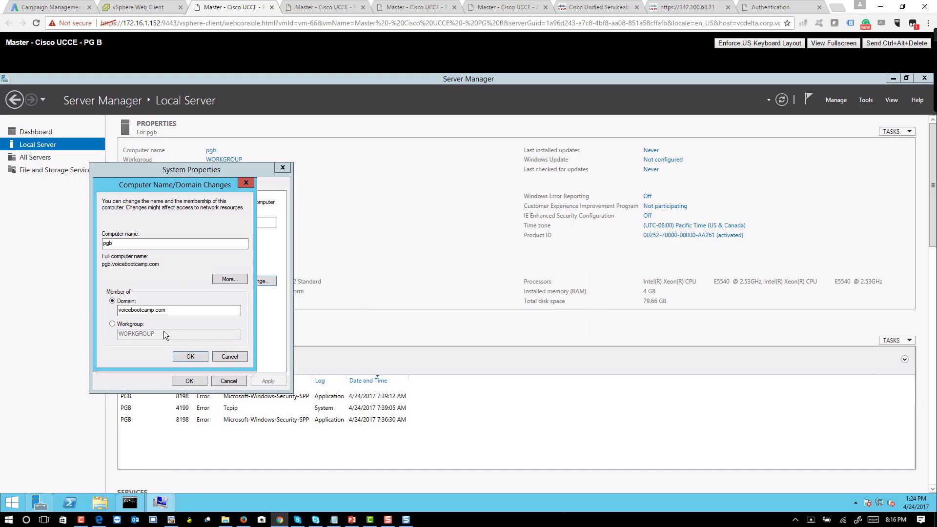
left_click(201, 356)
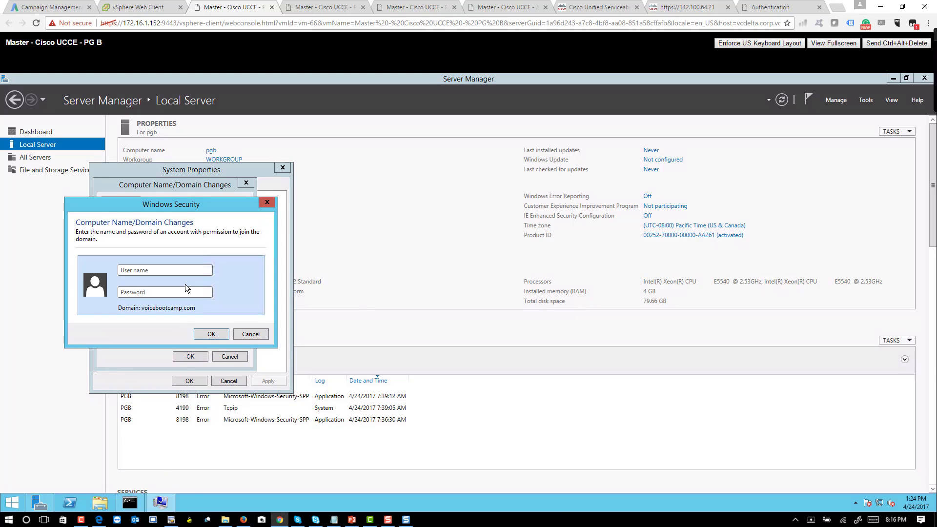
type("administrator")
key("Tab")
type("**********")
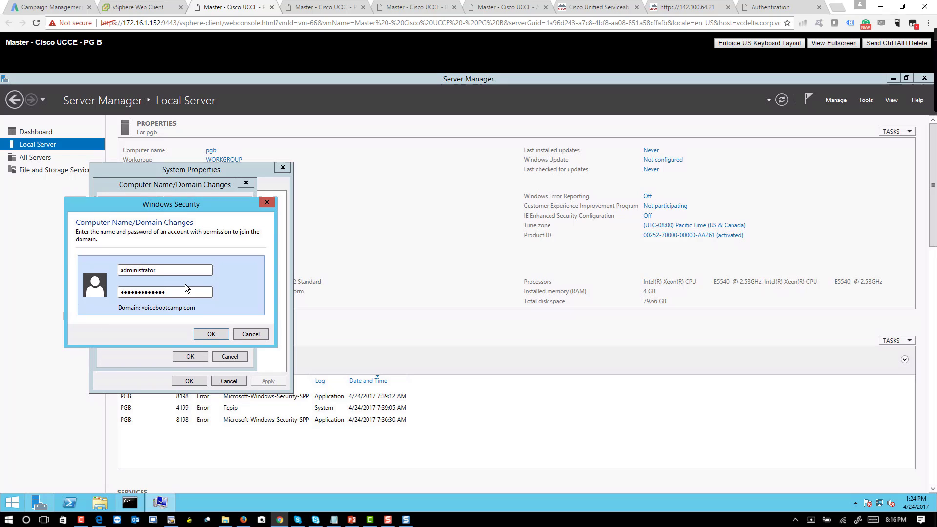
key("Return")
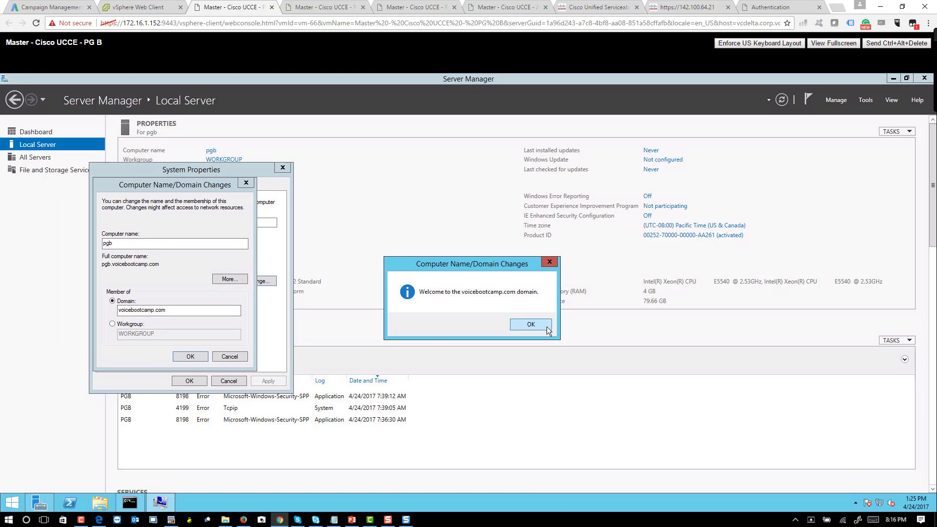
Step: Acknowledge the domain welcome and restart notices, then restart PG B now
left_click(547, 325)
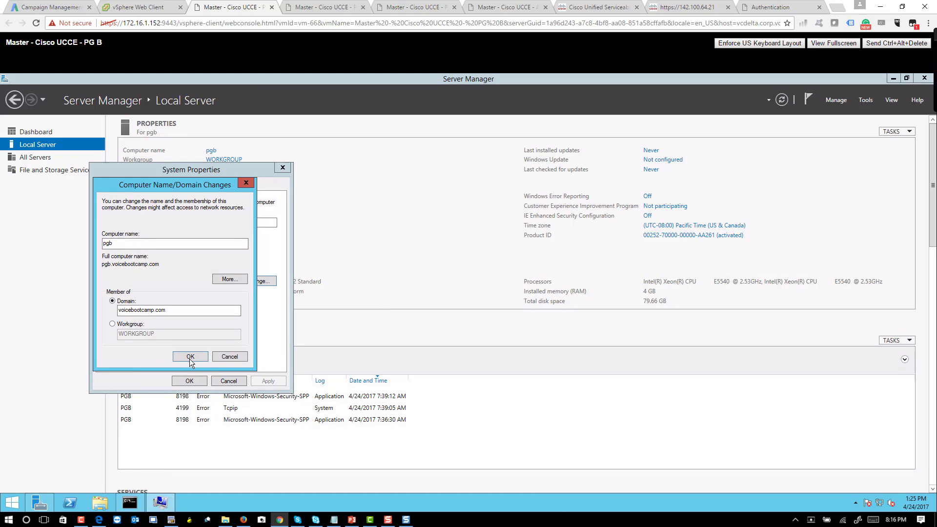
left_click(528, 301)
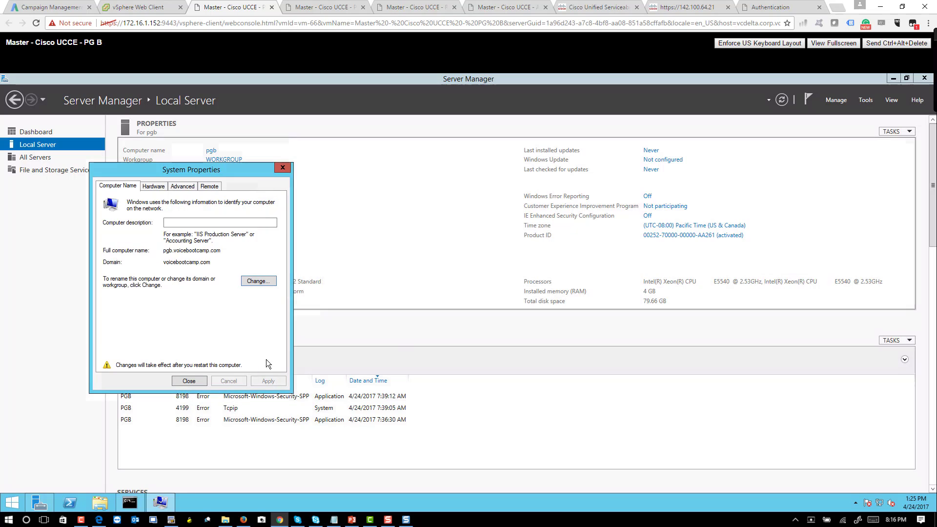
left_click(200, 381)
left_click(484, 299)
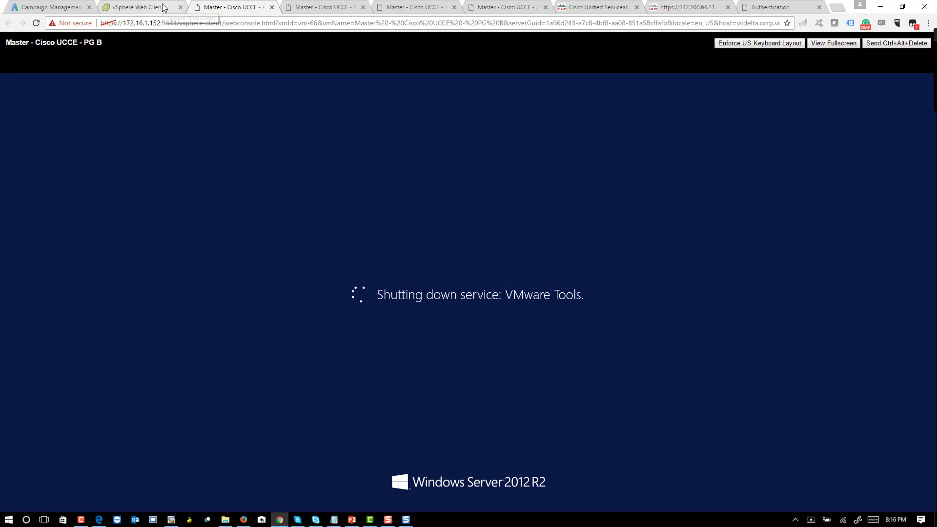
Step: Select the Master - Cisco UCCE - AWDB-HDS-DDS B VM in the vSphere Web Client
left_click(139, 7)
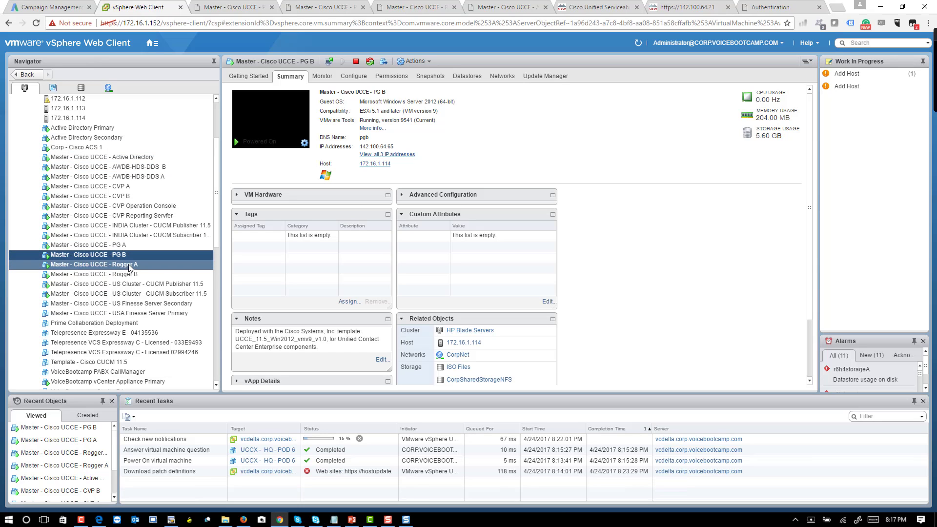
left_click(147, 167)
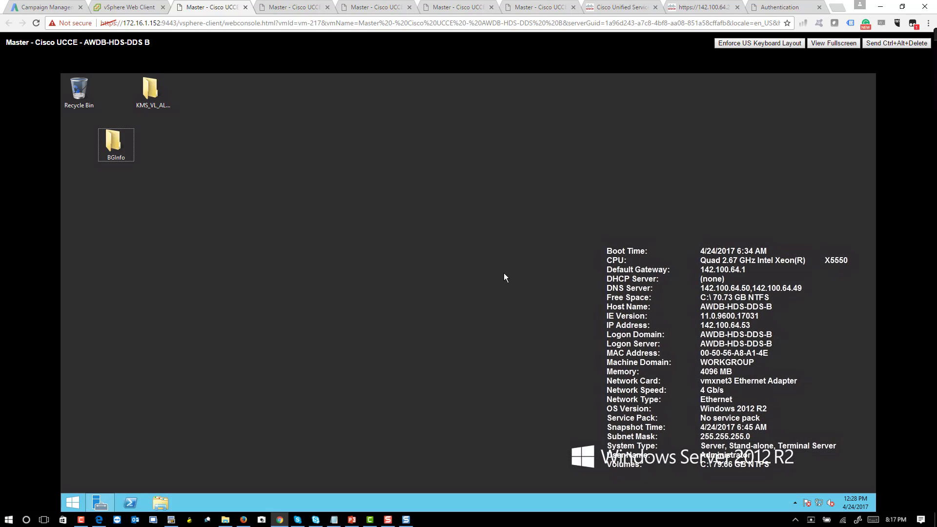
Step: Open Server Manager on AWDB-HDS-DDS B and check its network connections
left_click(101, 502)
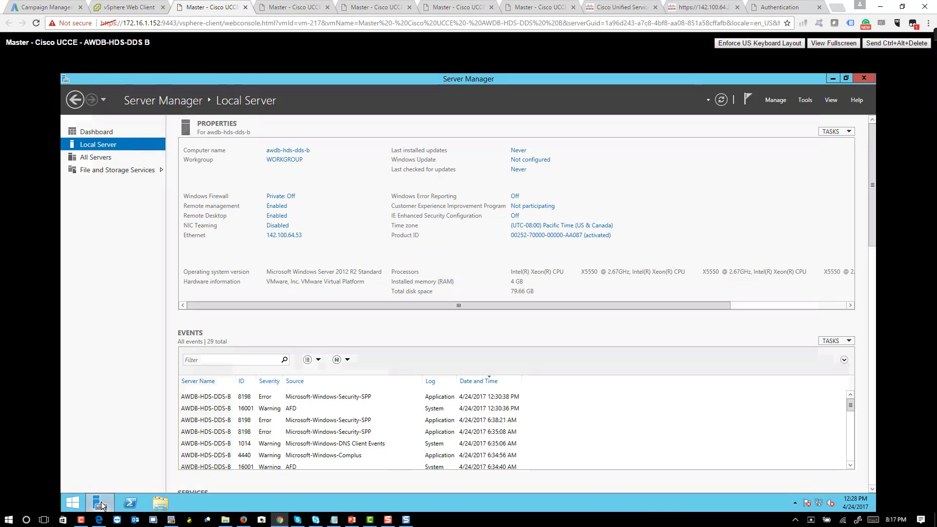
left_click(285, 237)
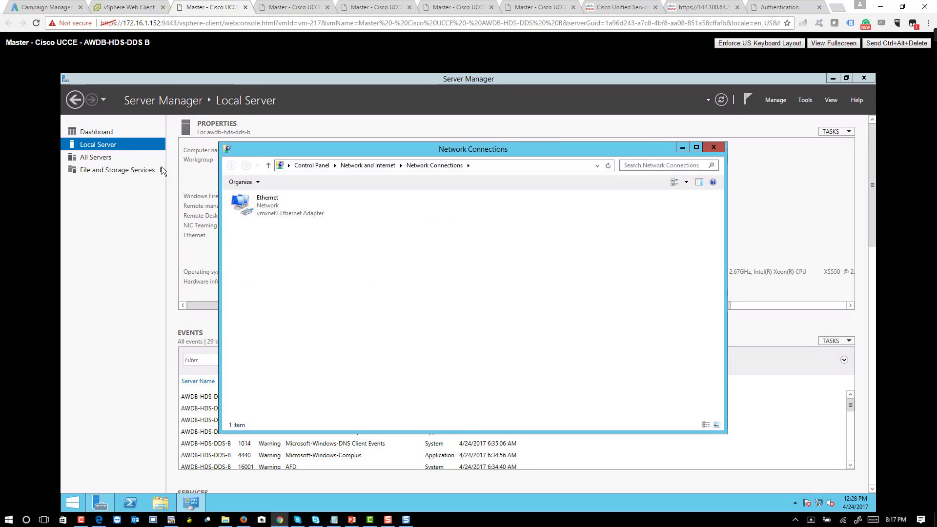
key("alt+F4")
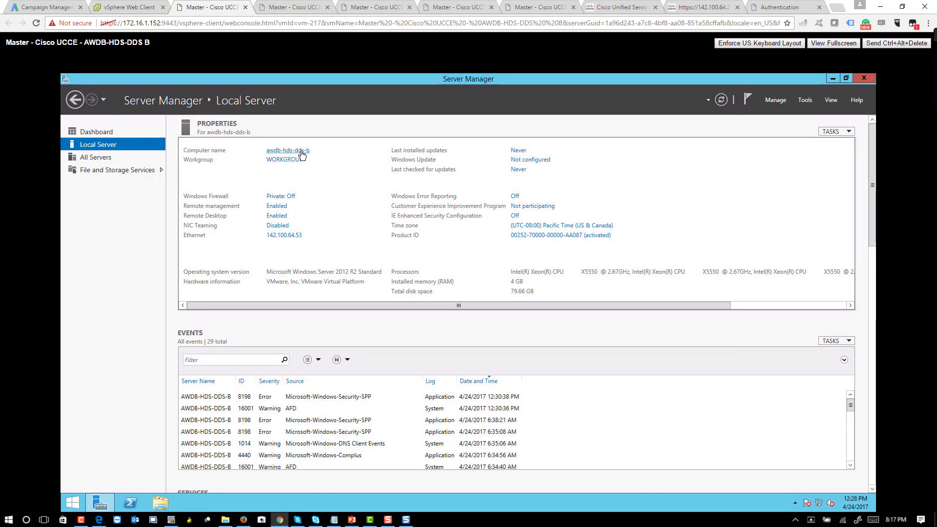
Step: Set the computer's primary DNS suffix to voicebootcamp.com
left_click(300, 153)
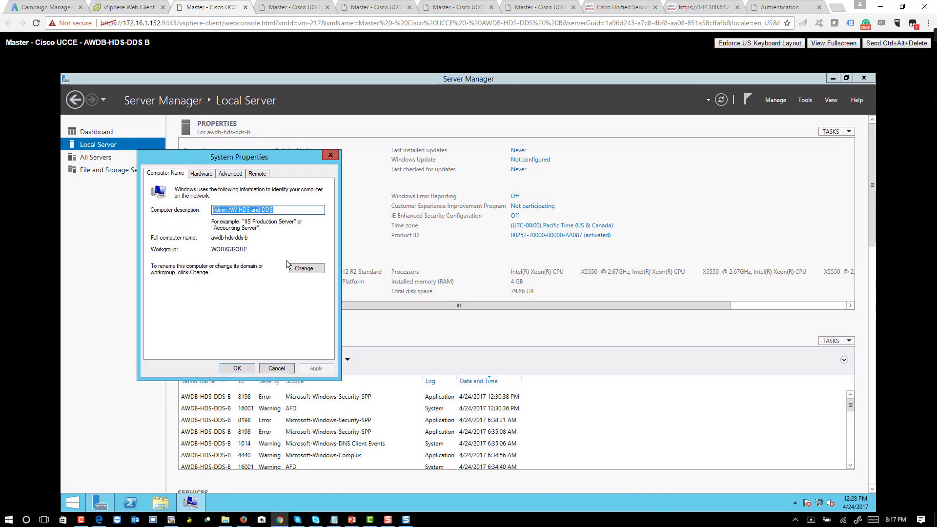
left_click(300, 269)
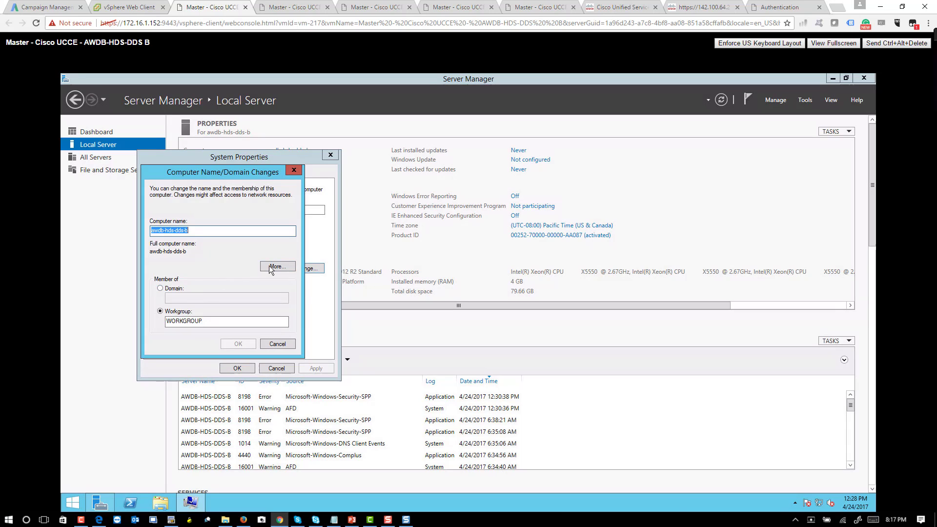
left_click(272, 267)
type("voicebootc")
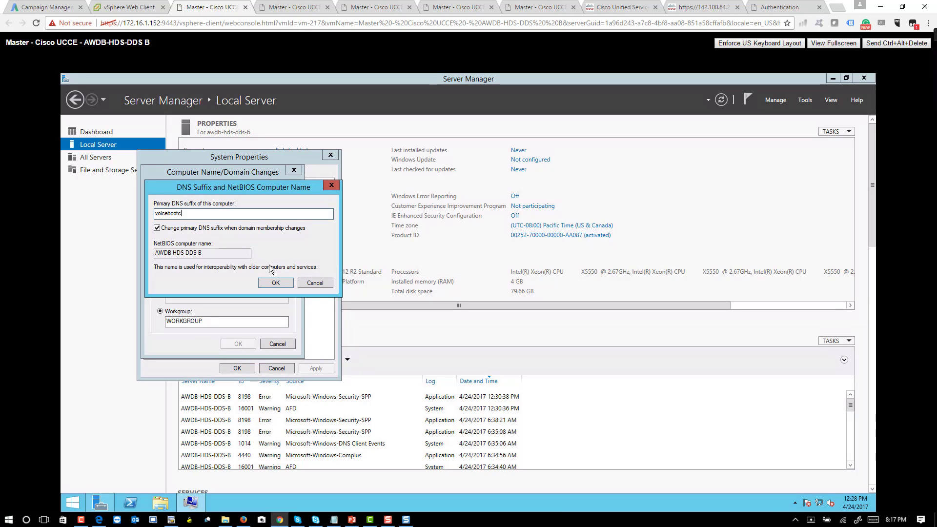
type("om")
key("Return")
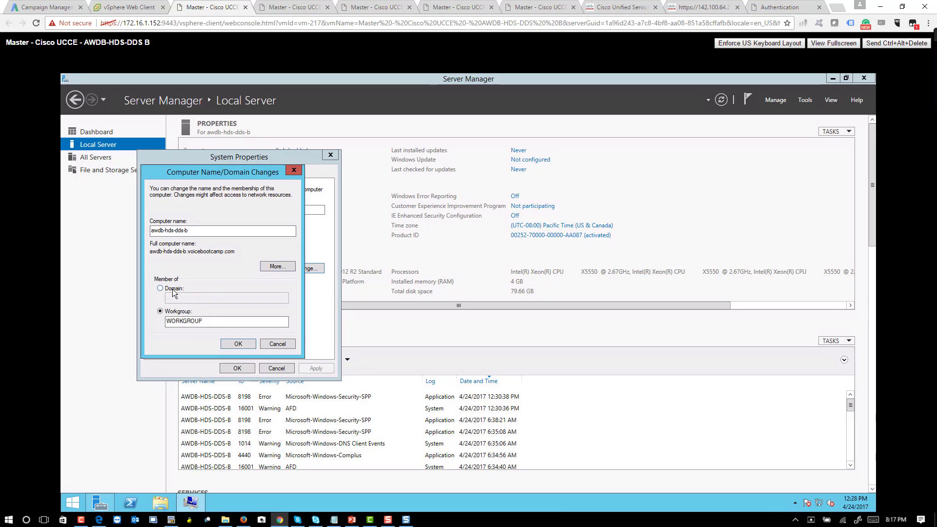
Step: Join the voicebootcamp domain using the administrator account and its password
left_click(175, 289)
type("voiceboot")
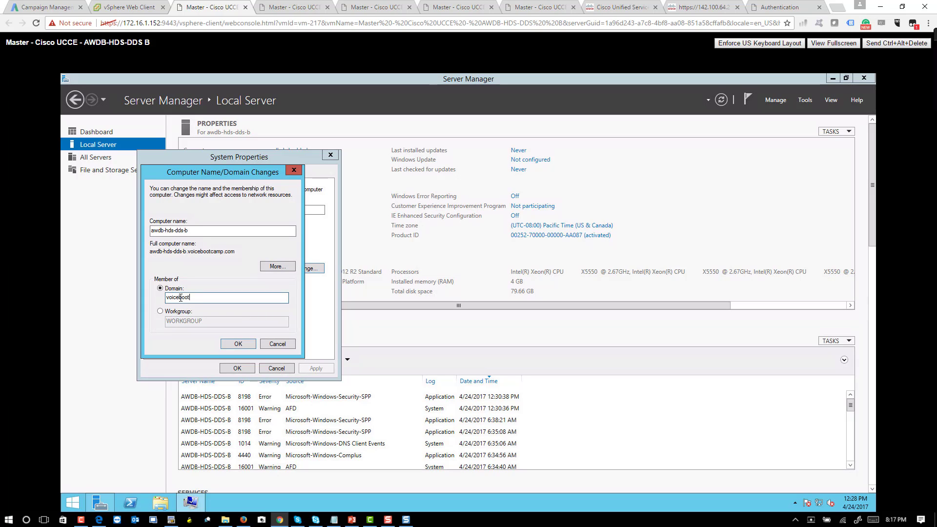
type("camp")
key("Return")
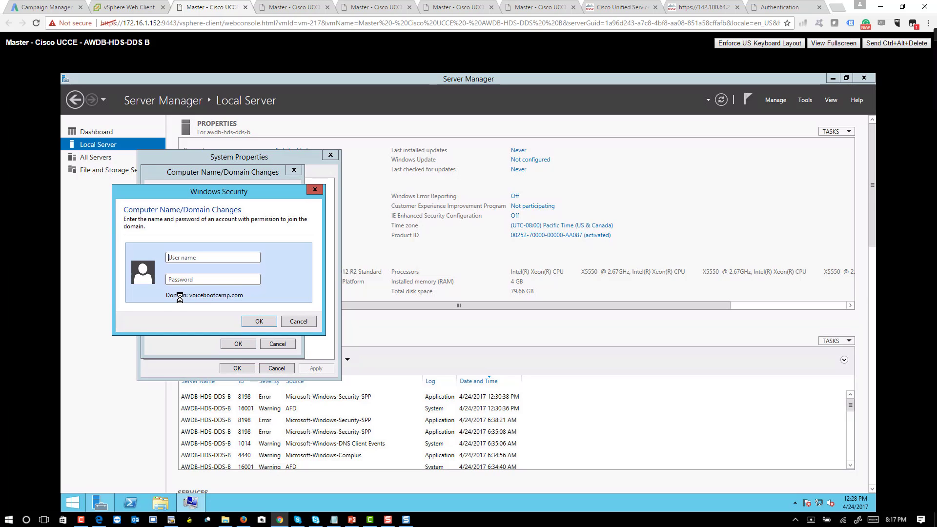
type("administrator")
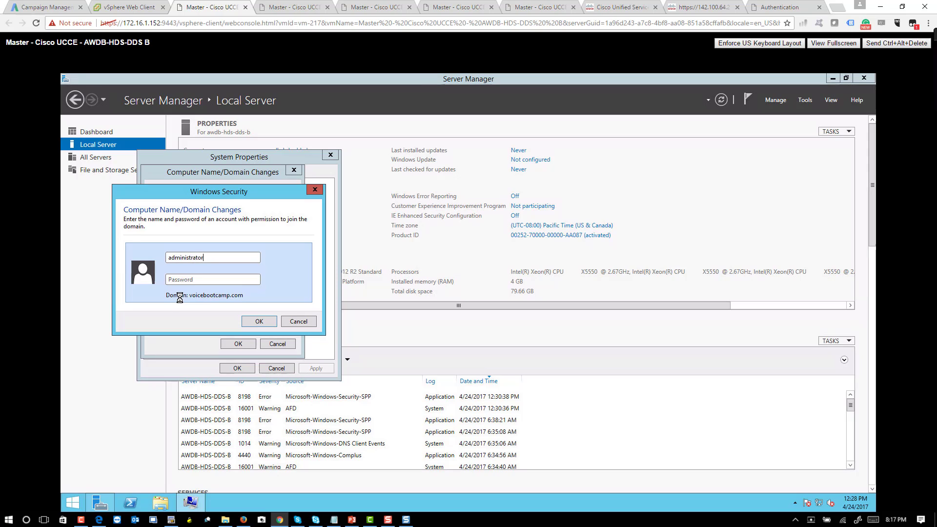
key("Tab")
type("C1")
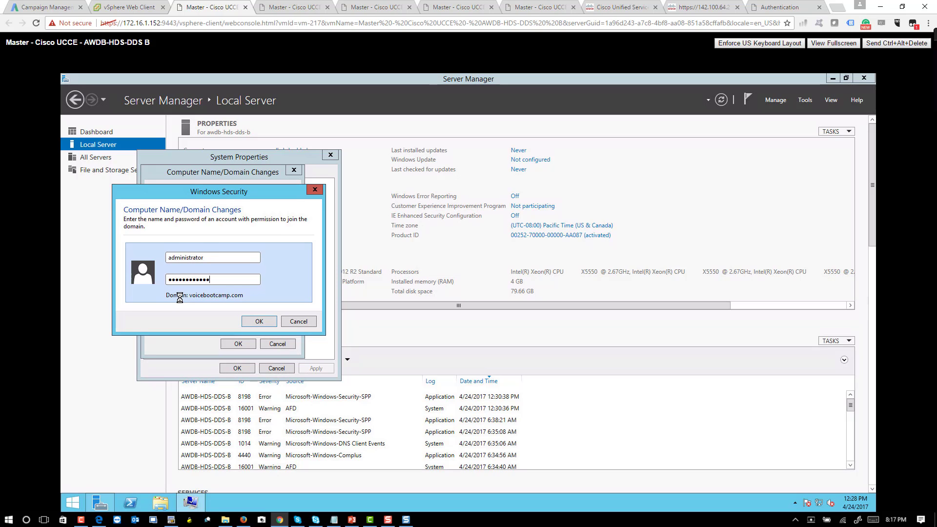
key("Return")
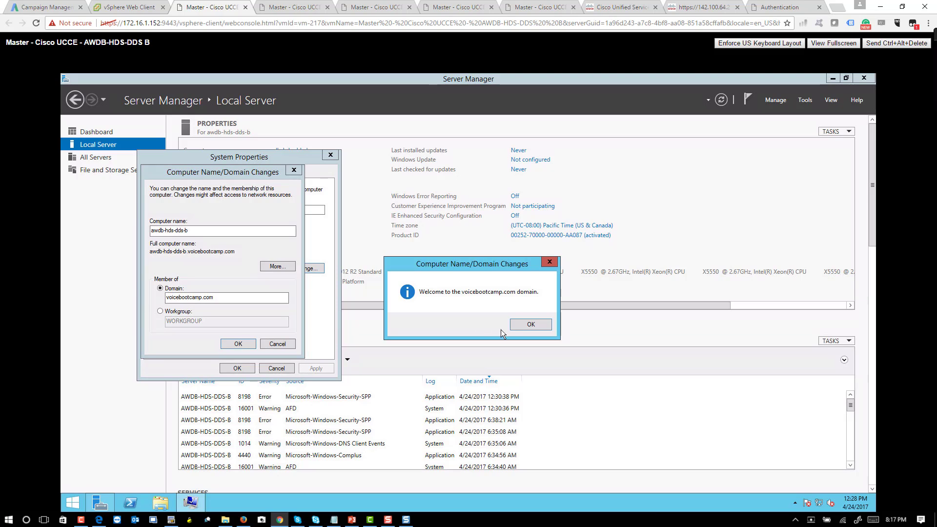
Step: Acknowledge the welcome and restart-required messages, close System Properties, and restart the server now
key("Return")
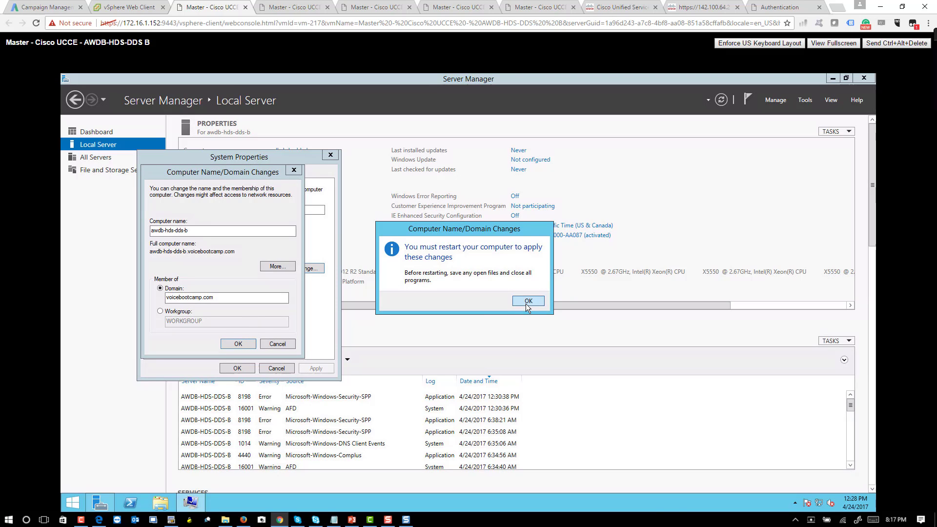
left_click(527, 299)
left_click(236, 368)
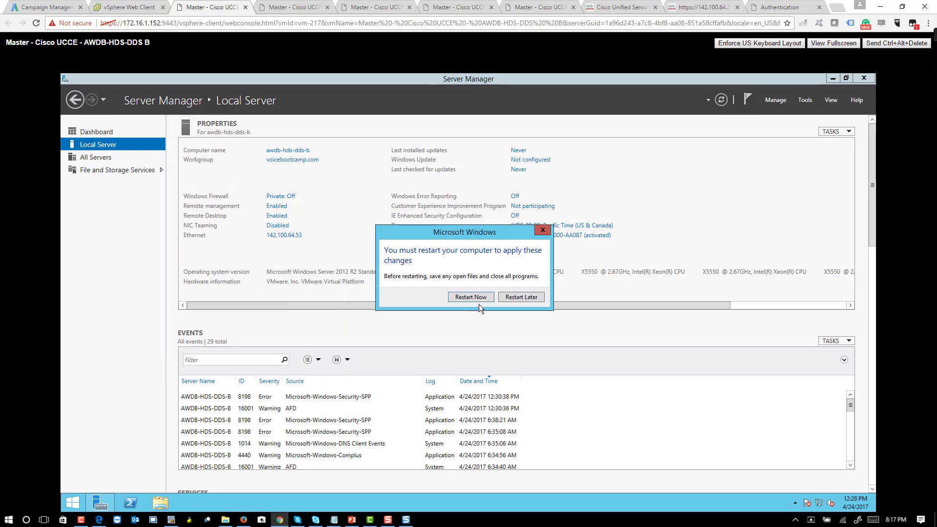
left_click(480, 299)
Step: Return to the vSphere Web Client and select the AWDB-HDS-DDS A virtual machine
left_click(128, 7)
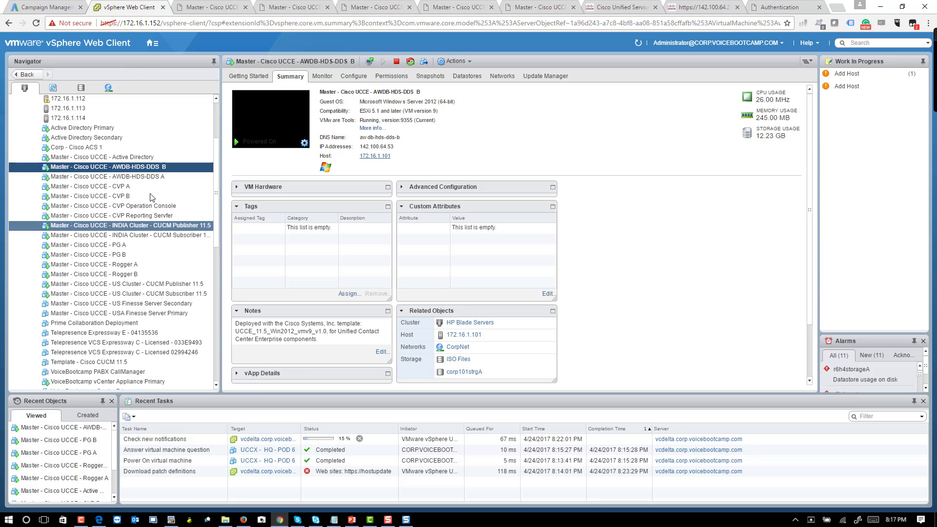
left_click(152, 180)
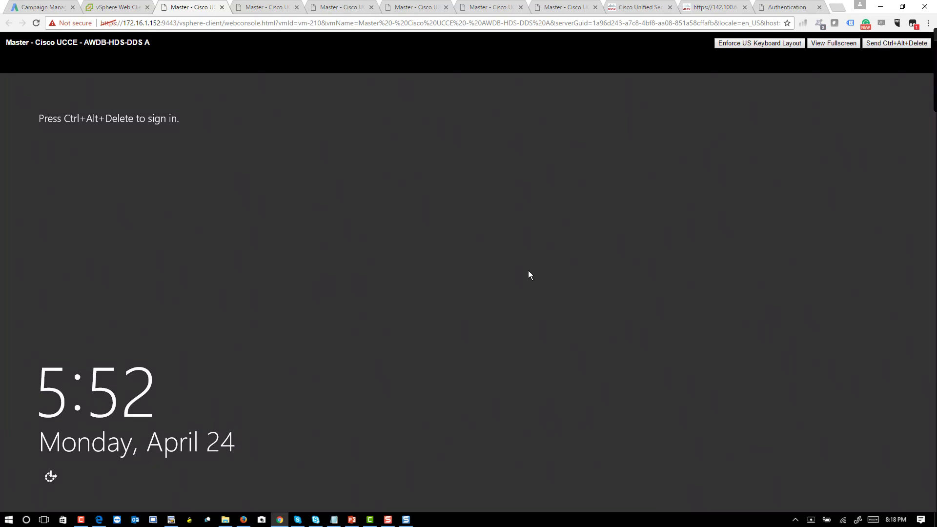
Step: Send Ctrl+Alt+Delete and sign in to AWDB-HDS-DDS A with the Administrator password
key("ctrl+alt+Insert")
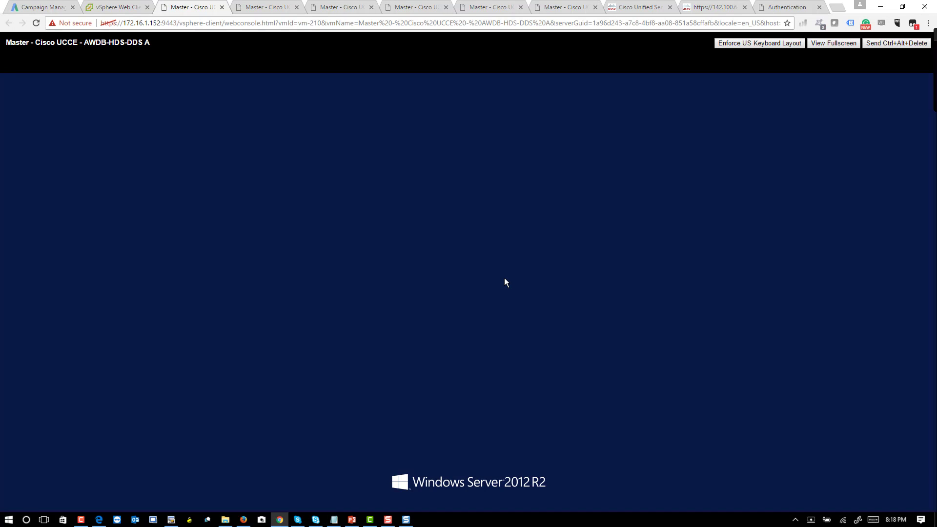
type("************")
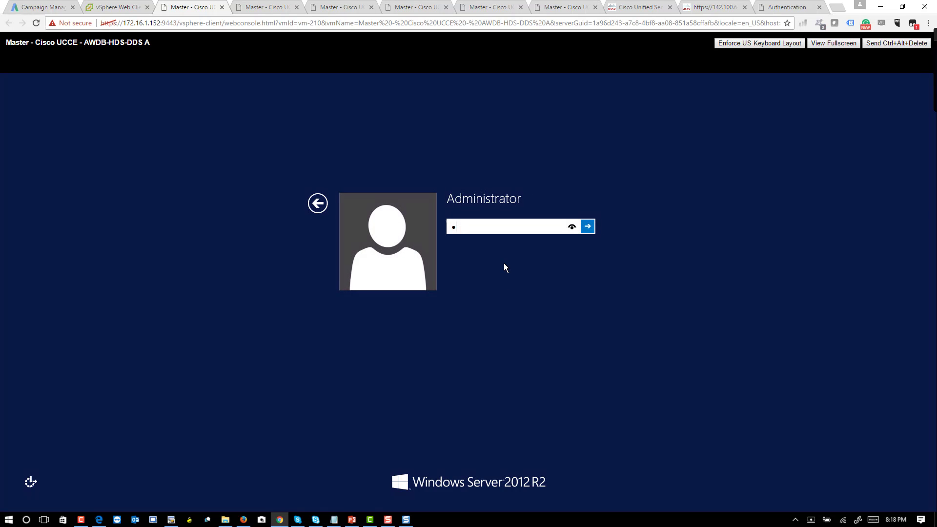
key("Return")
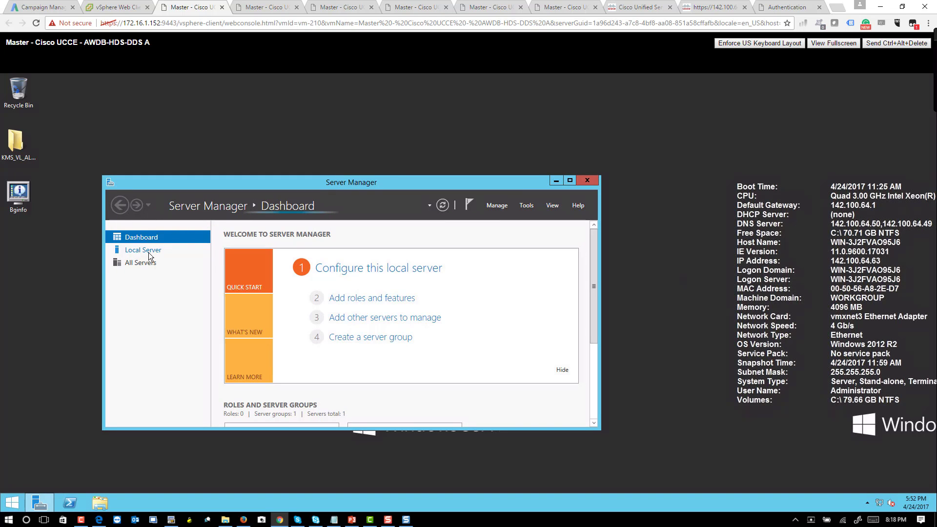
Step: From Local Server properties, set AWDB-HDS-DDS A's primary DNS suffix to voicebootcamp.com
left_click(143, 250)
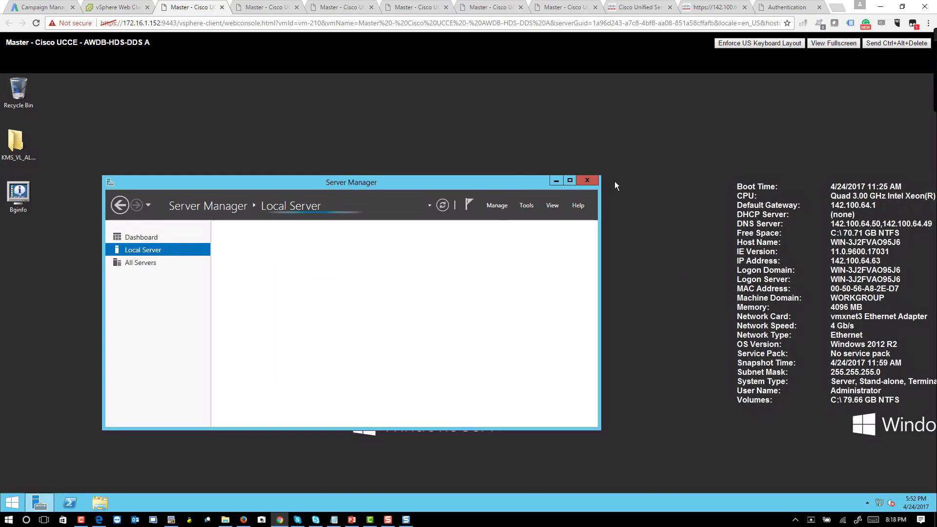
left_click(569, 181)
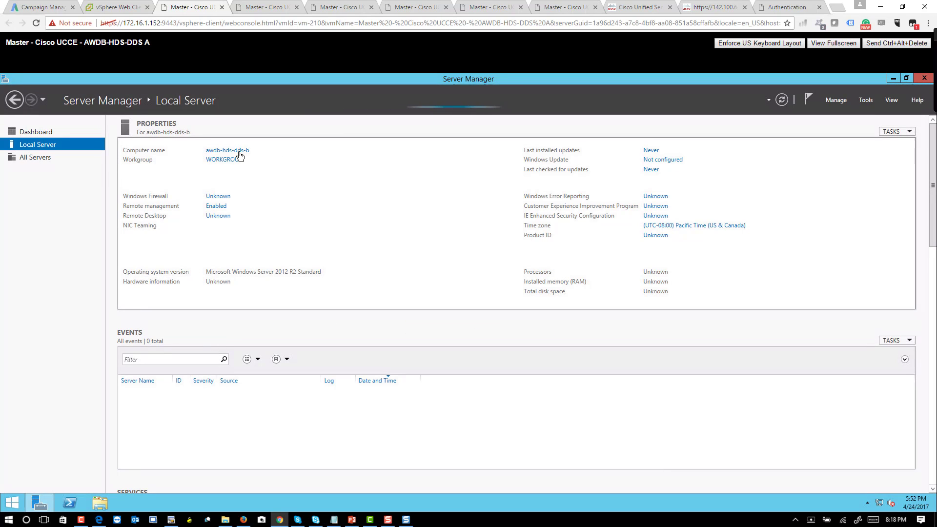
left_click(239, 155)
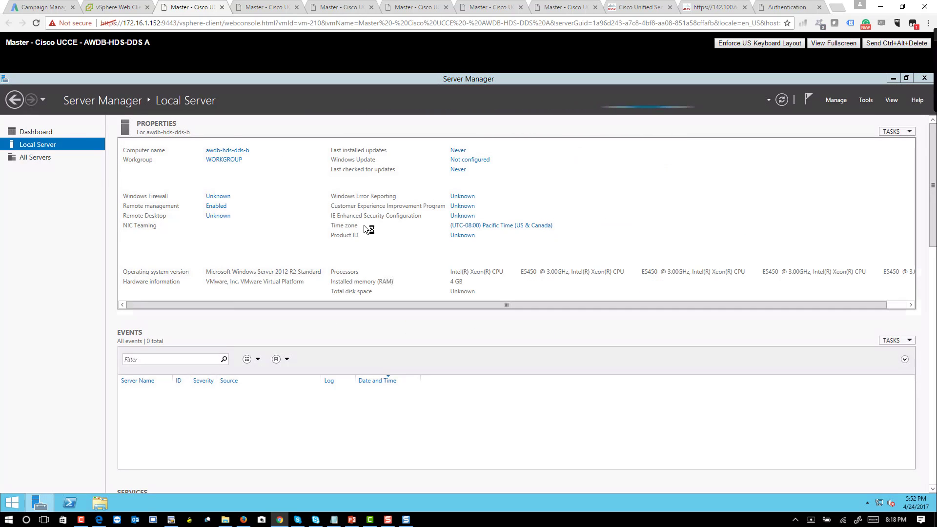
left_click(195, 220)
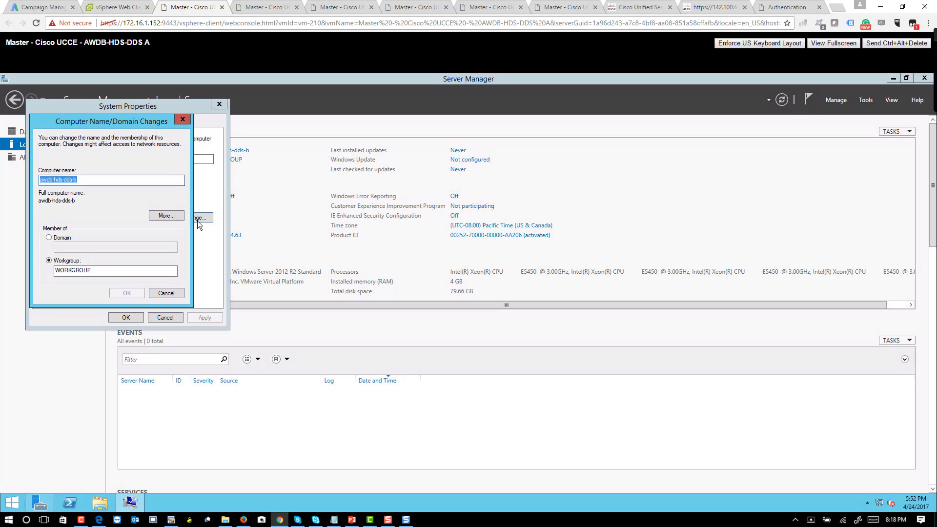
left_click(186, 218)
type("voicebootcamp.com")
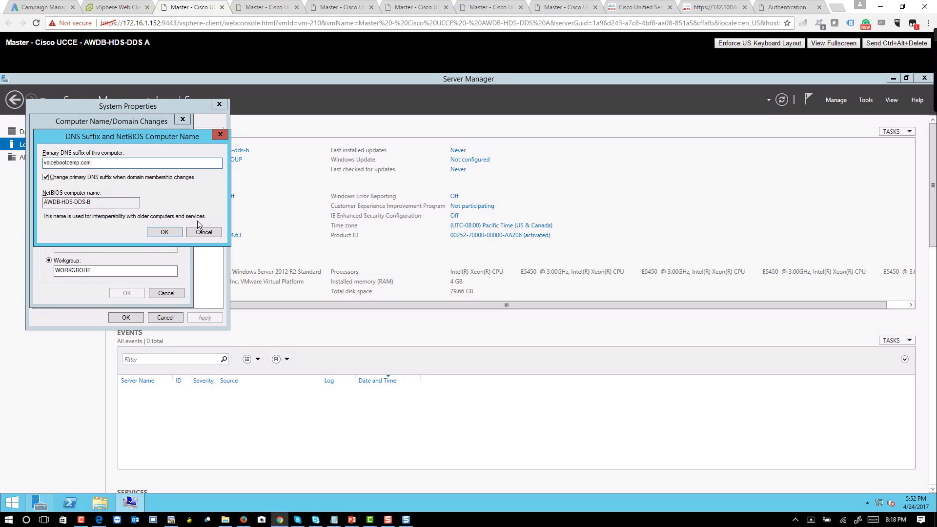
key("Return")
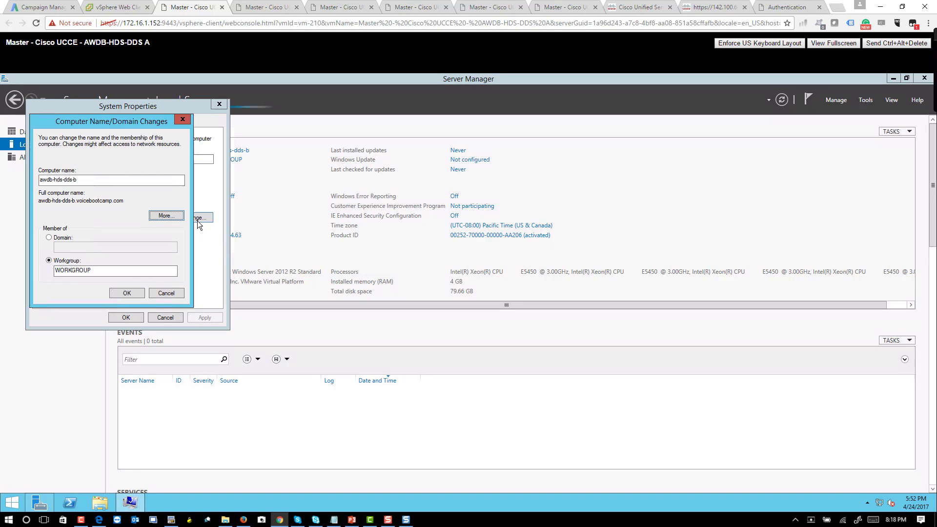
Step: Join the voicebootcamp.com domain with the administrator account and its password
left_click(74, 243)
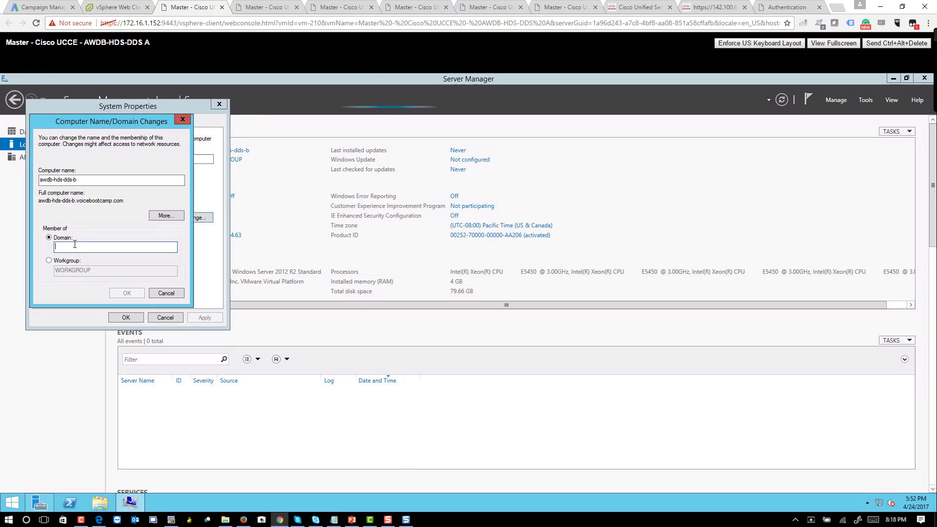
left_click(75, 246)
type("voicebootcamp.com")
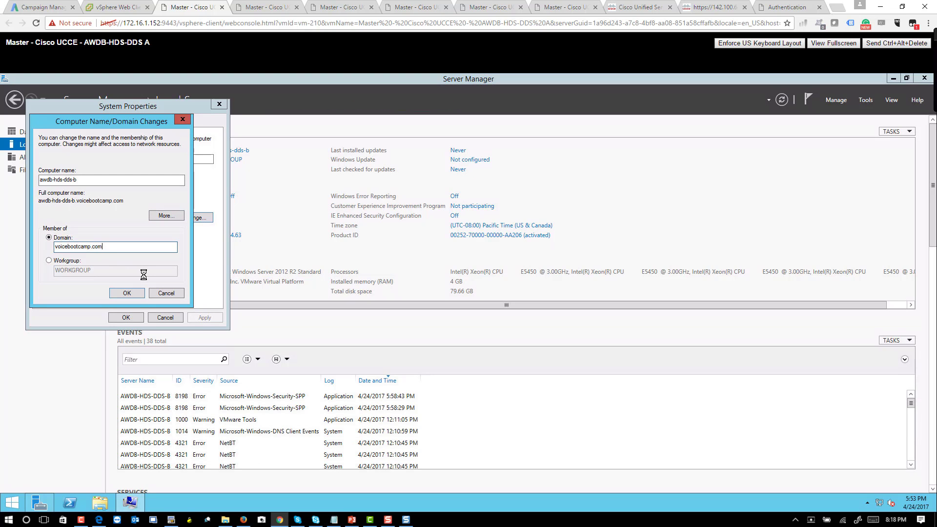
left_click(121, 294)
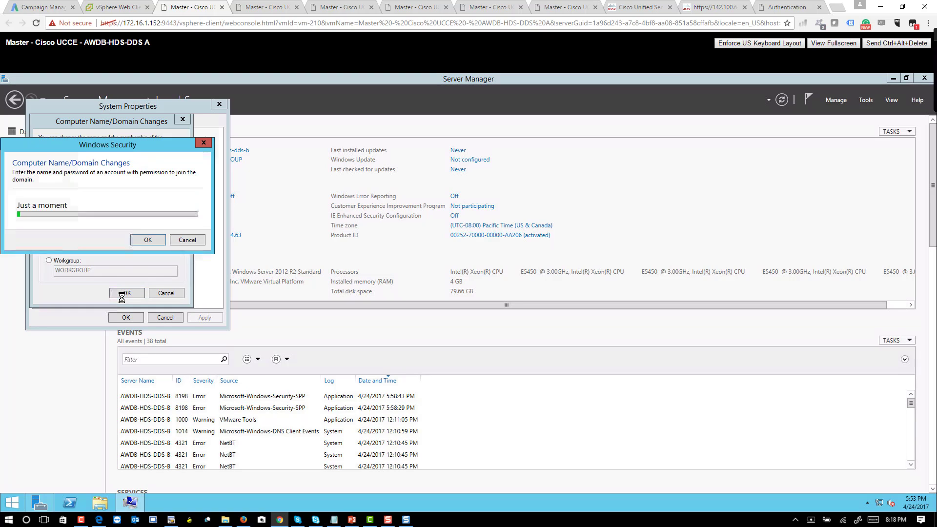
type("administr")
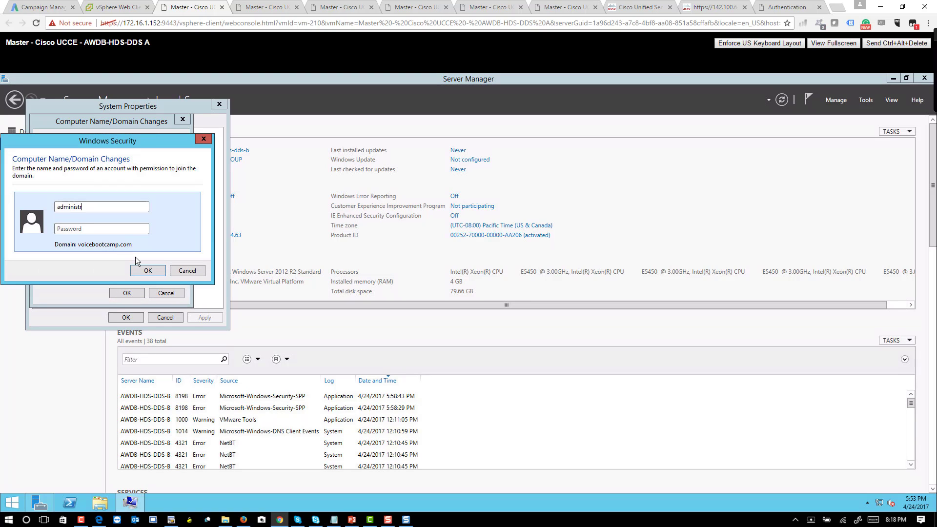
type("ator")
key("Tab")
type("*******")
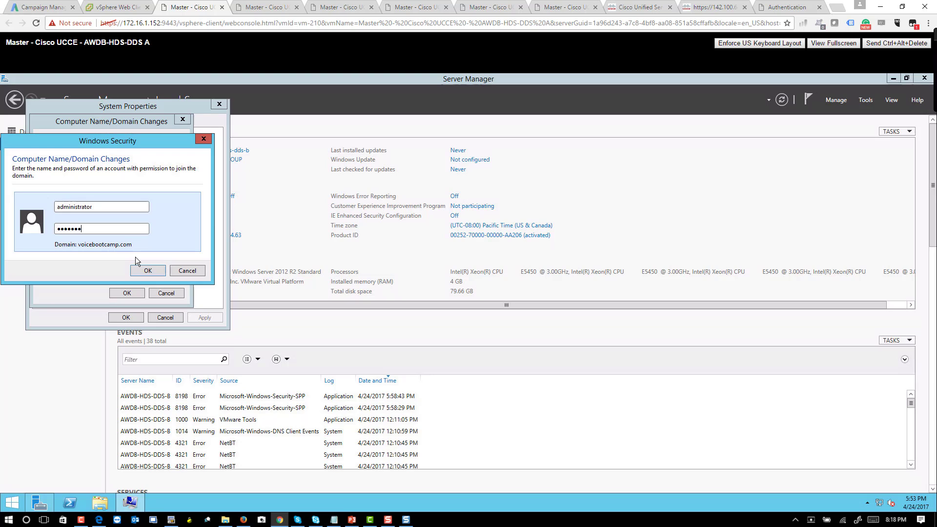
type("*******")
key("Return")
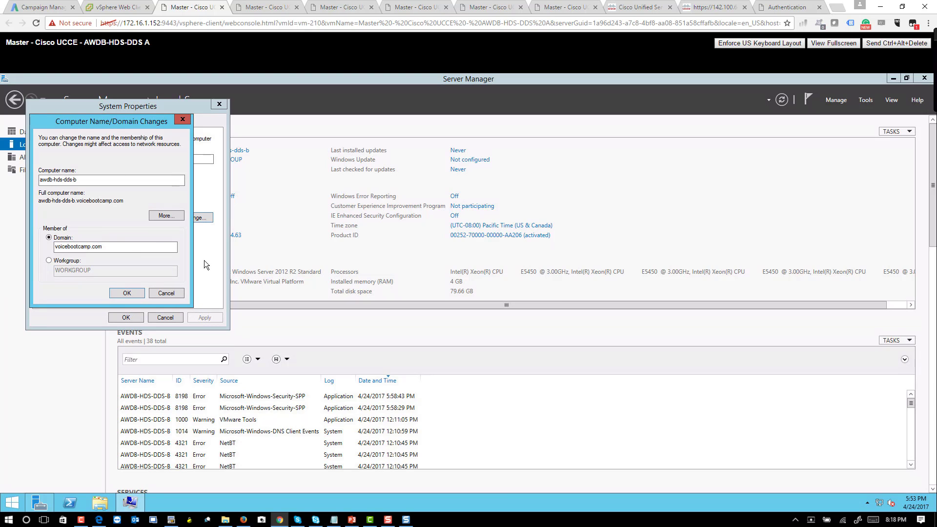
Step: Acknowledge the welcome and restart messages, close System Properties, and restart the server now
left_click(528, 326)
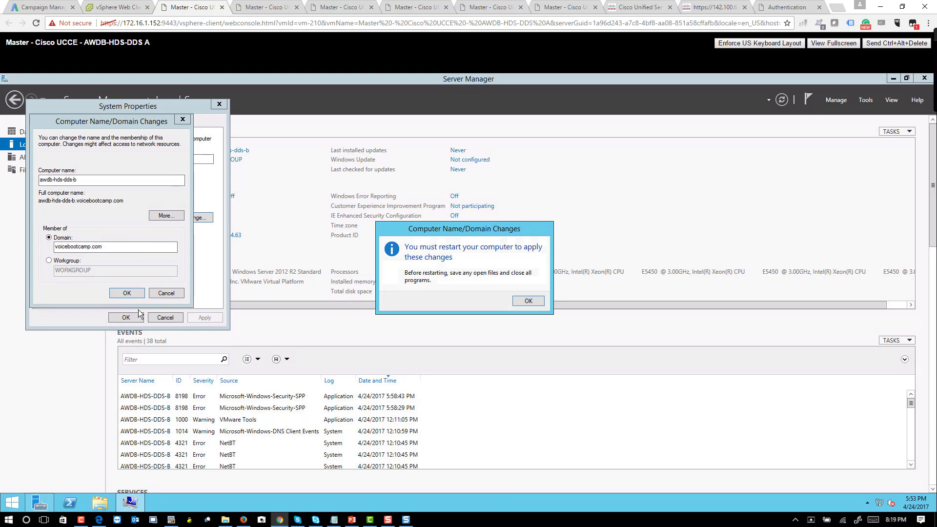
left_click(529, 301)
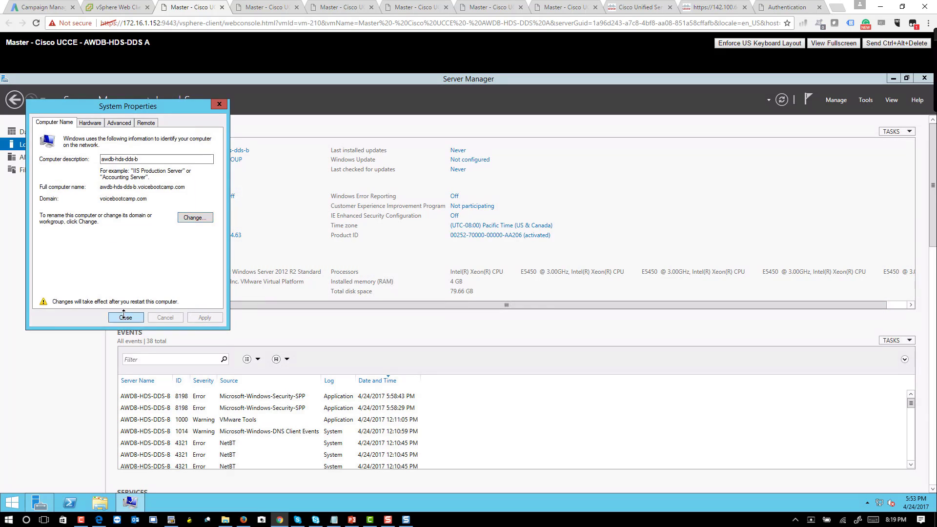
left_click(124, 316)
left_click(472, 300)
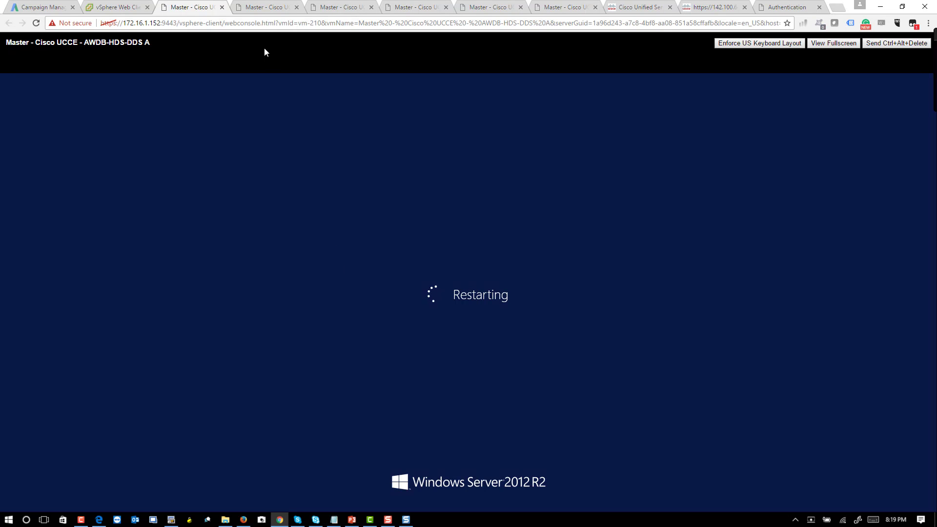
left_click(272, 7)
left_click(98, 6)
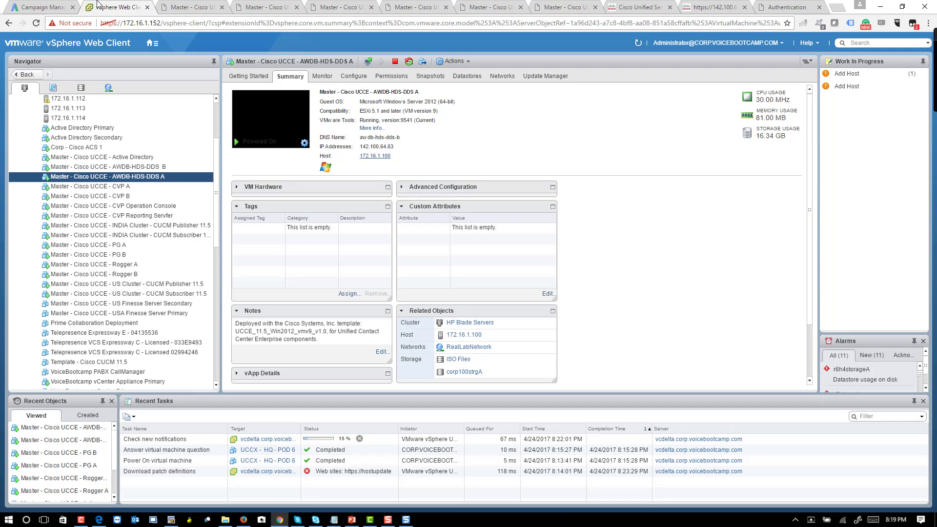